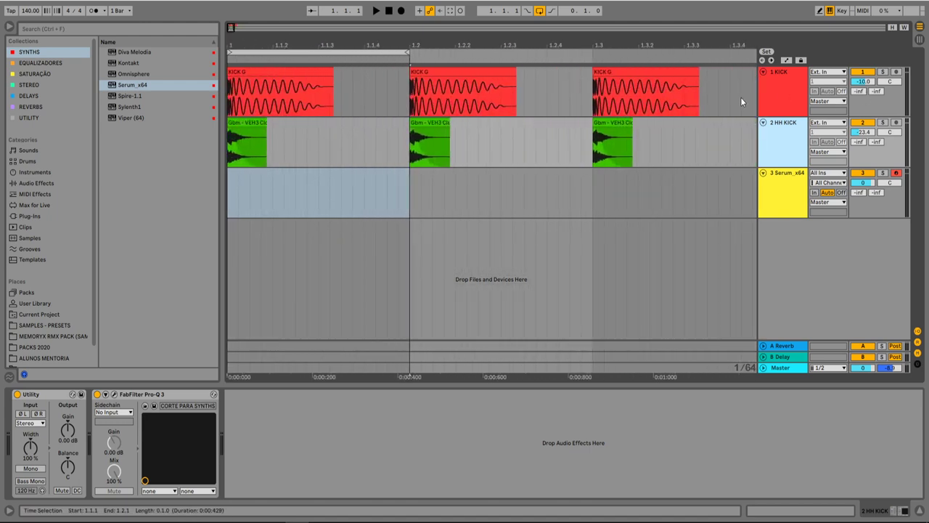
View the FabFilter Pro-Q 3 settings on the KICK track and close the equalizer window
left_click(780, 92)
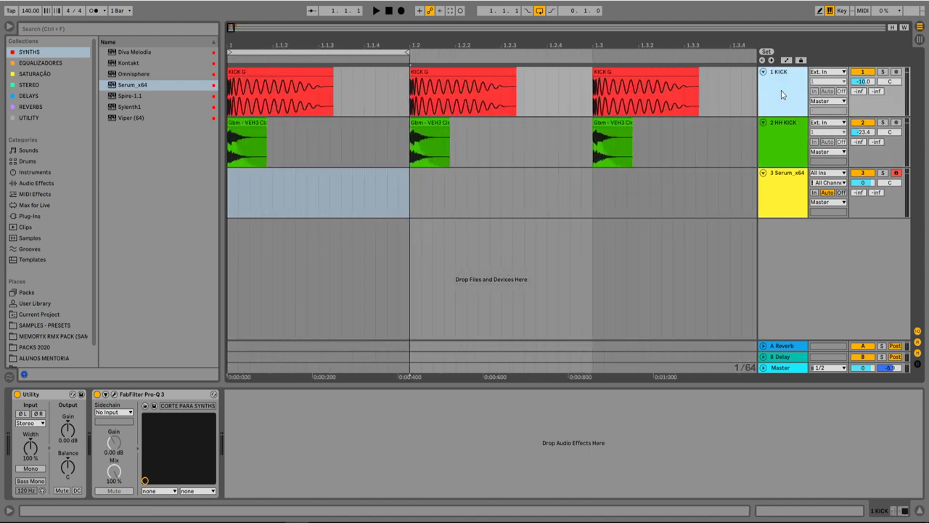
left_click(114, 394)
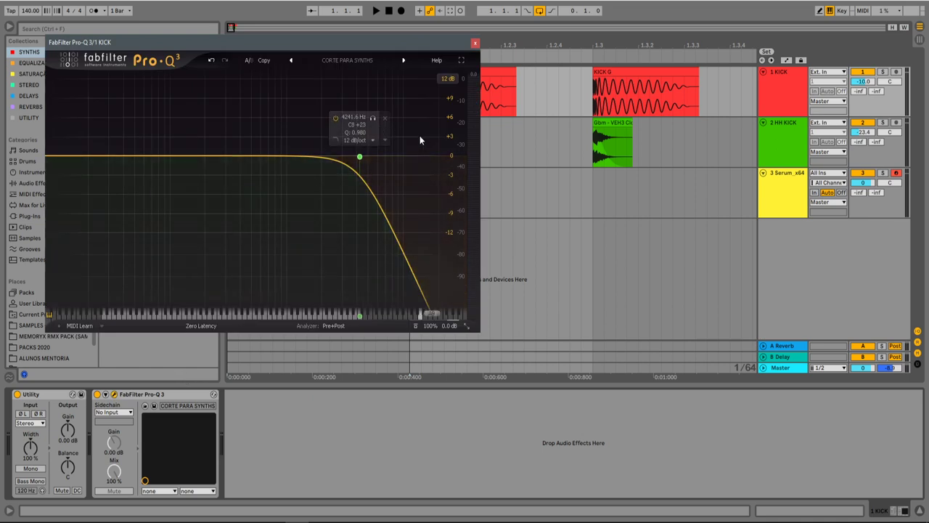
left_click(476, 45)
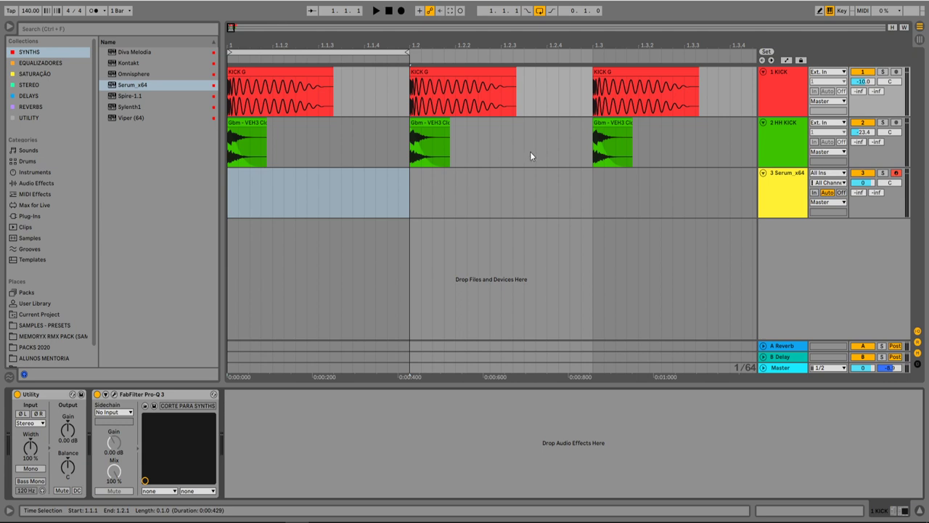
Audition the looped first beat of the kick and hi-hat tracks, and check the track levels in the mixer view
left_click_drag(407, 93, 201, 149)
scroll(245, 46, "up", 5)
scroll(245, 47, "down", 4)
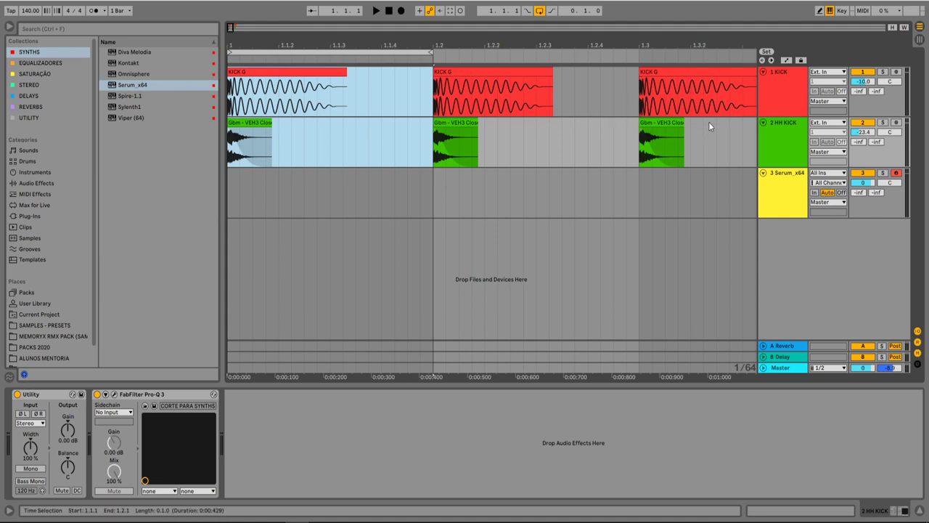
left_click(789, 81)
left_click(688, 156)
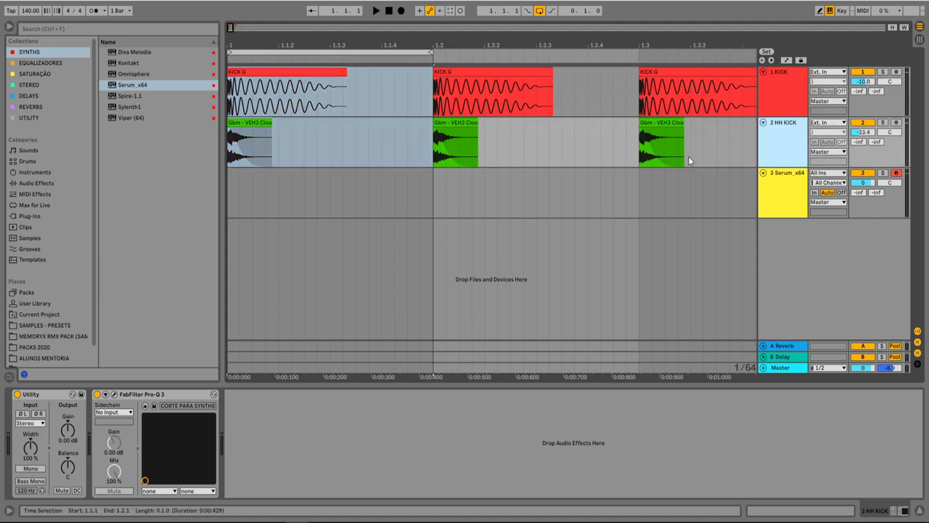
left_click_drag(406, 45, 362, 45)
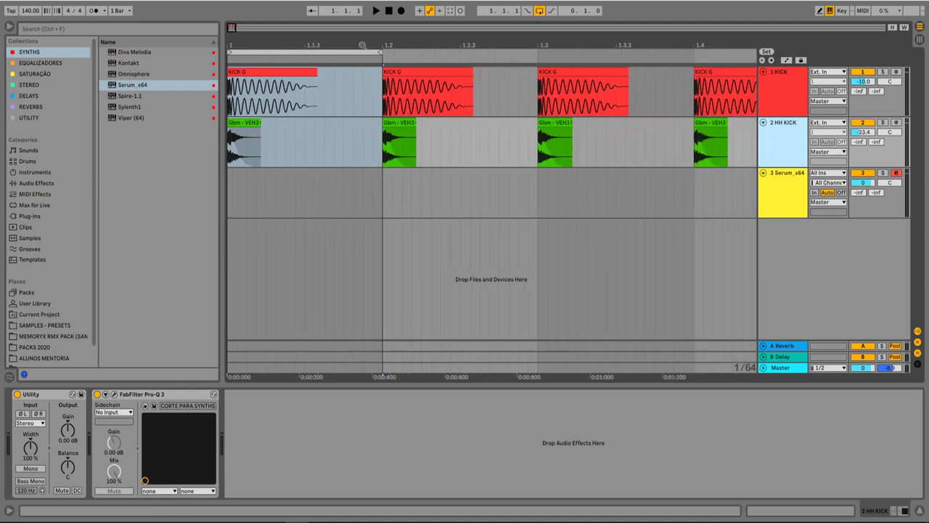
left_click(312, 53)
key("space")
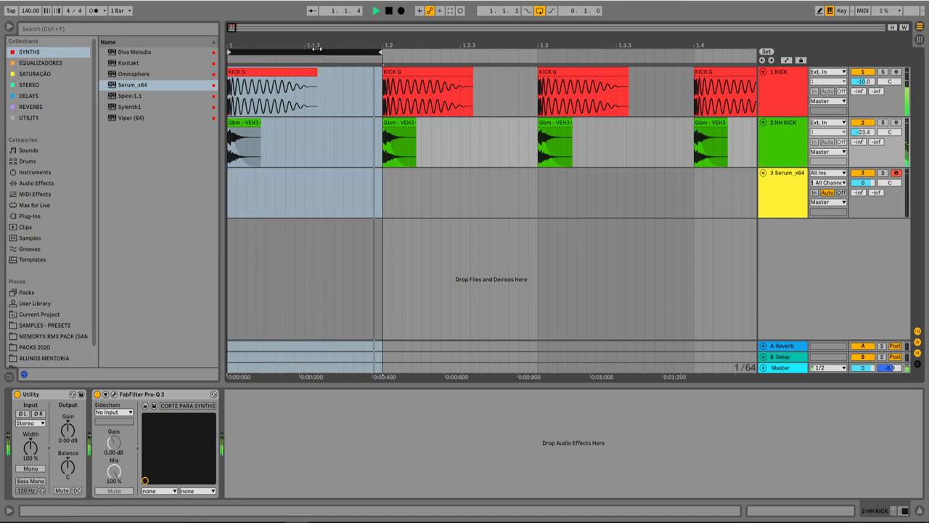
key("space")
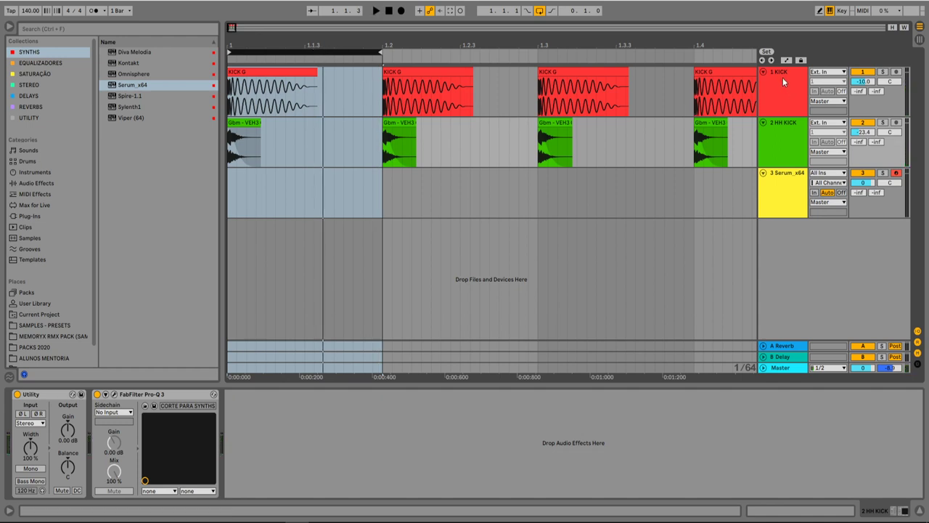
key("Tab")
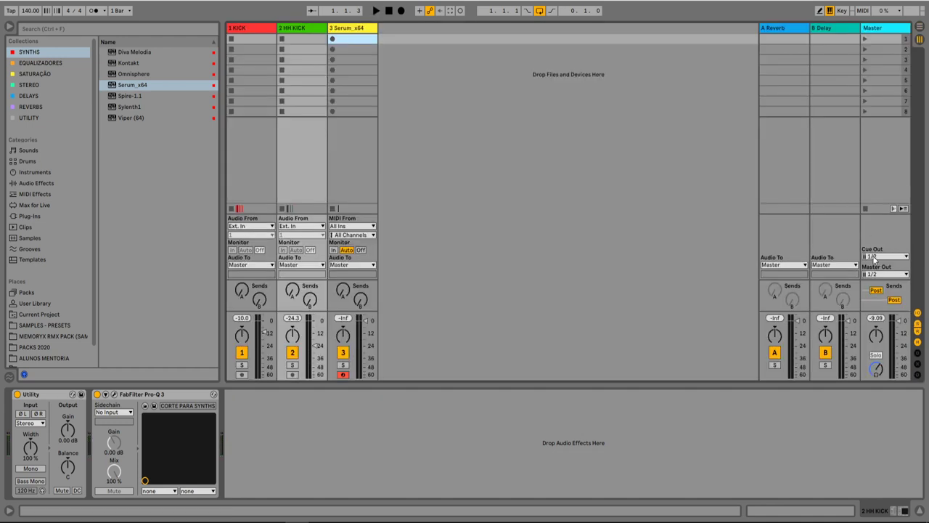
key("Tab")
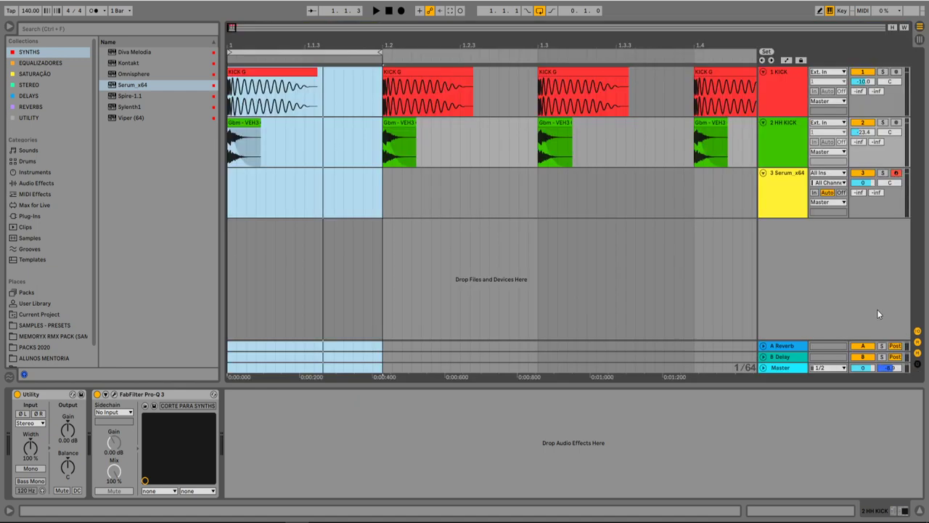
Collapse the KICK and HH KICK tracks and rename the Serum track to "# BASS 1"
left_click(763, 122)
left_click(762, 71)
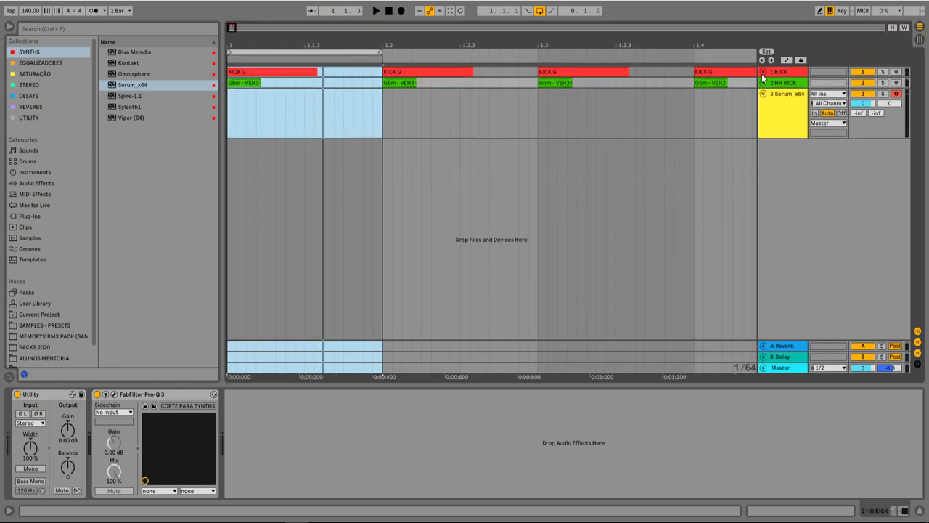
left_click(798, 125)
key("ctrl+r")
type("#")
type(" BASS 1")
key("Return")
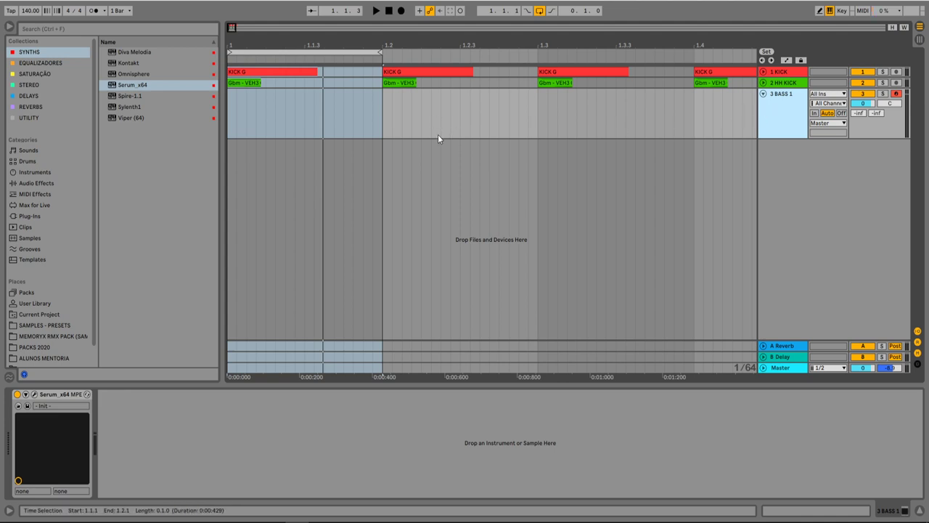
View the Serum interface on the BASS 1 track and close its window
left_click(387, 124)
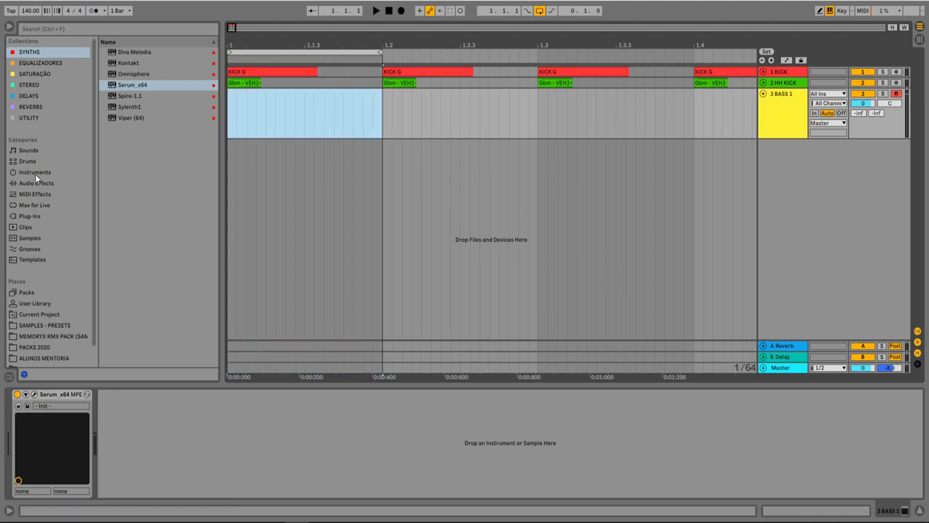
left_click(796, 106)
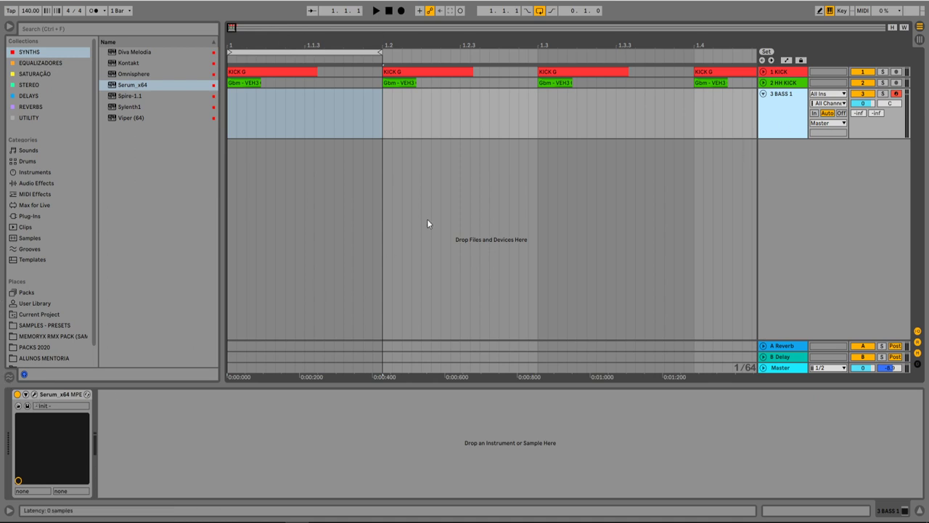
left_click(33, 394)
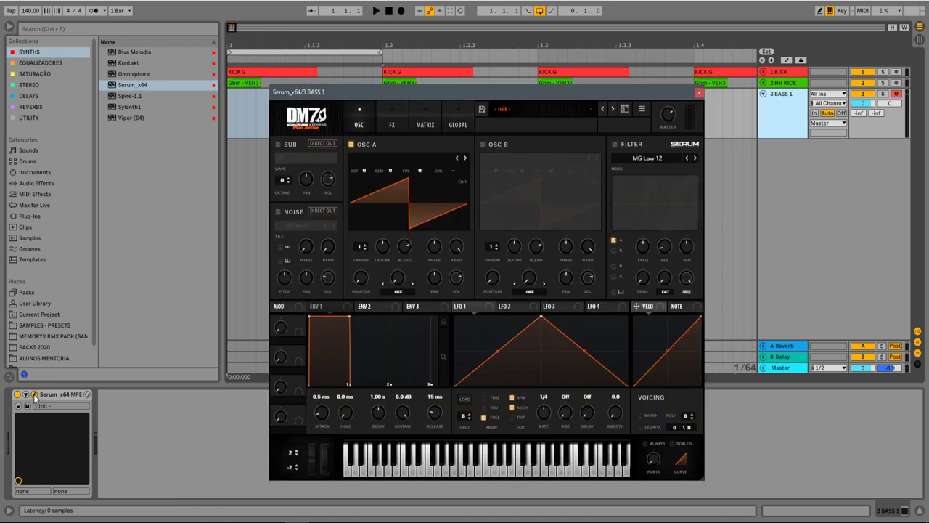
left_click(700, 92)
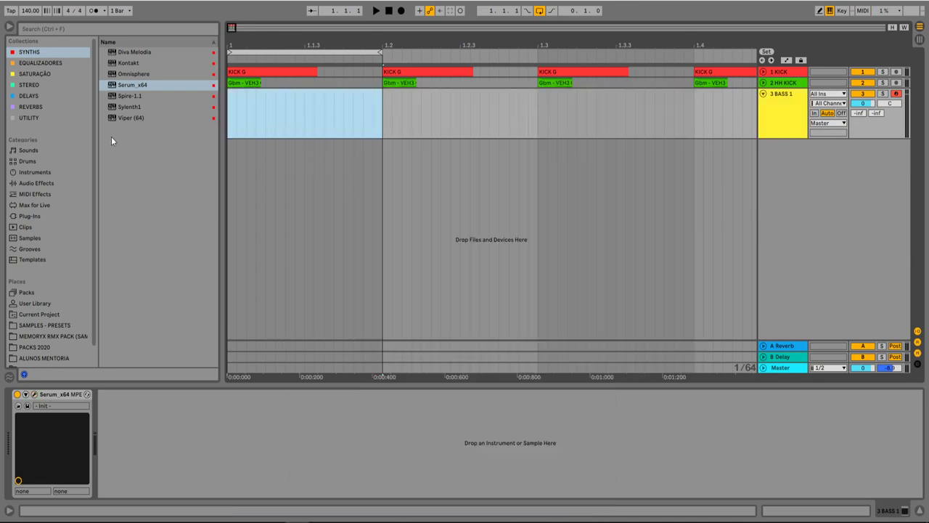
Create a one-beat MIDI clip at the start of BASS 1 and add a 1/16 A#0 note at its beginning
key("ctrl+shift+m")
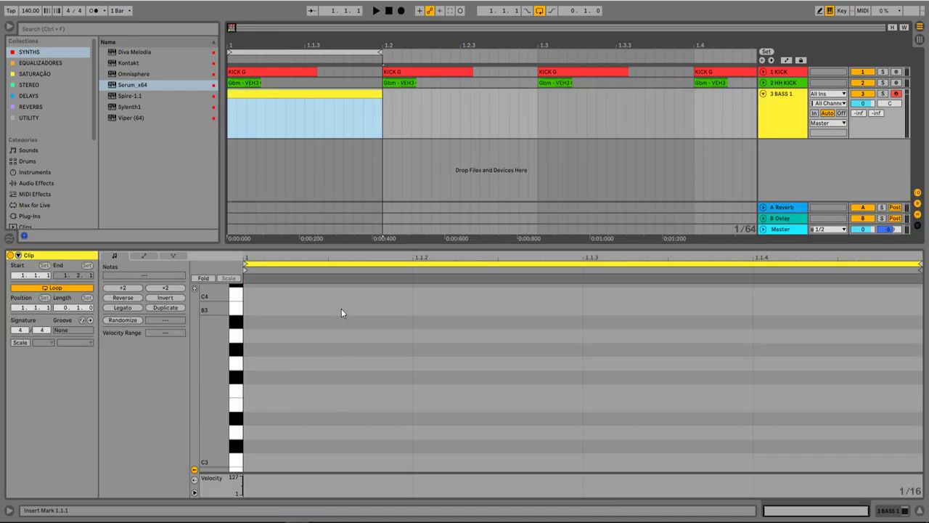
scroll(348, 450, "down", 5)
scroll(358, 417, "down", 6)
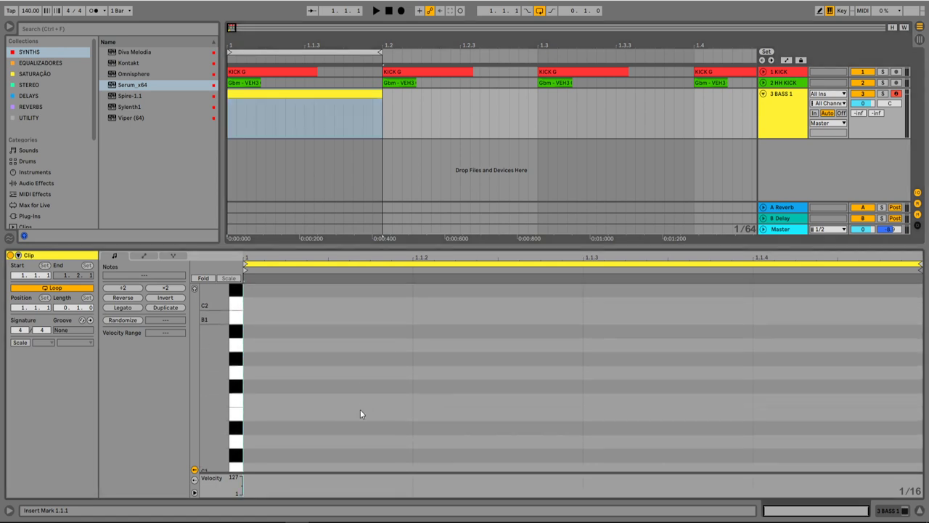
left_click(362, 403)
double_click(362, 403)
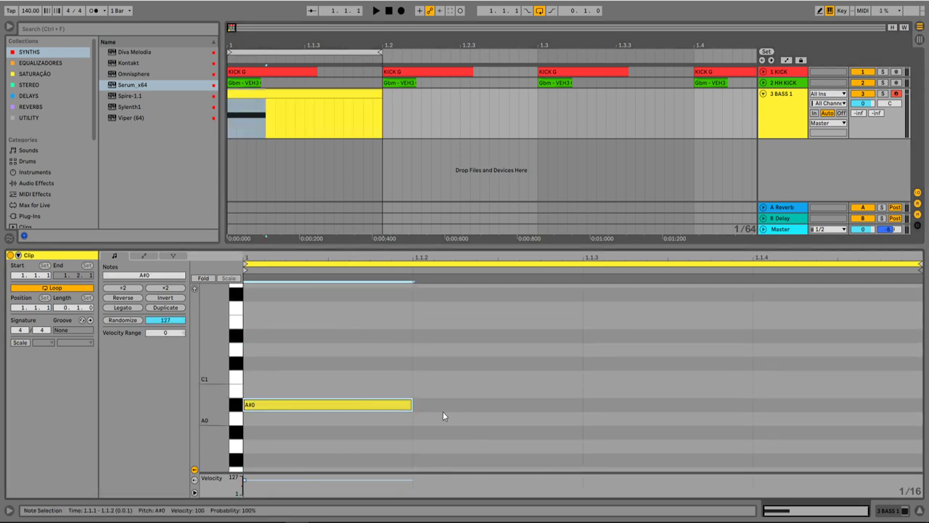
Extend the bass note to the full length of the clip and transpose it down to G0
left_click_drag(414, 404, 867, 405)
key("Down")
key("Down")
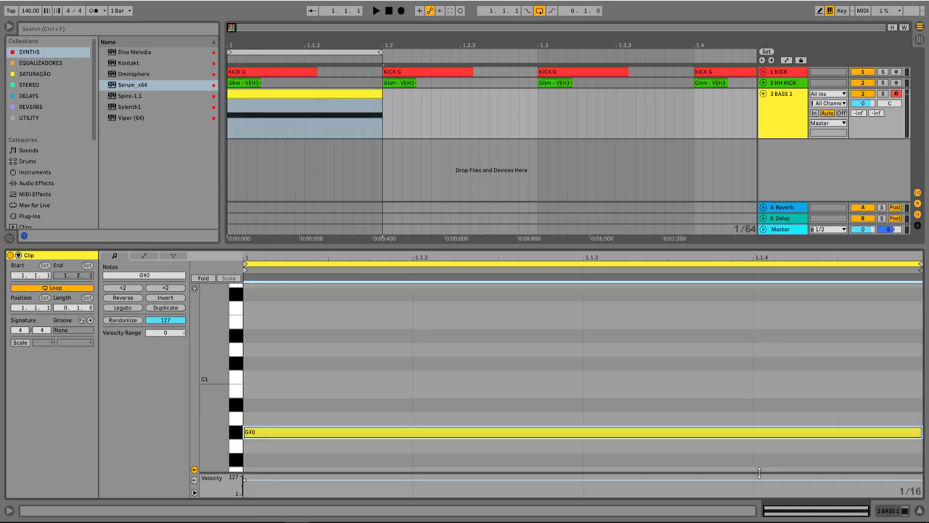
key("Down")
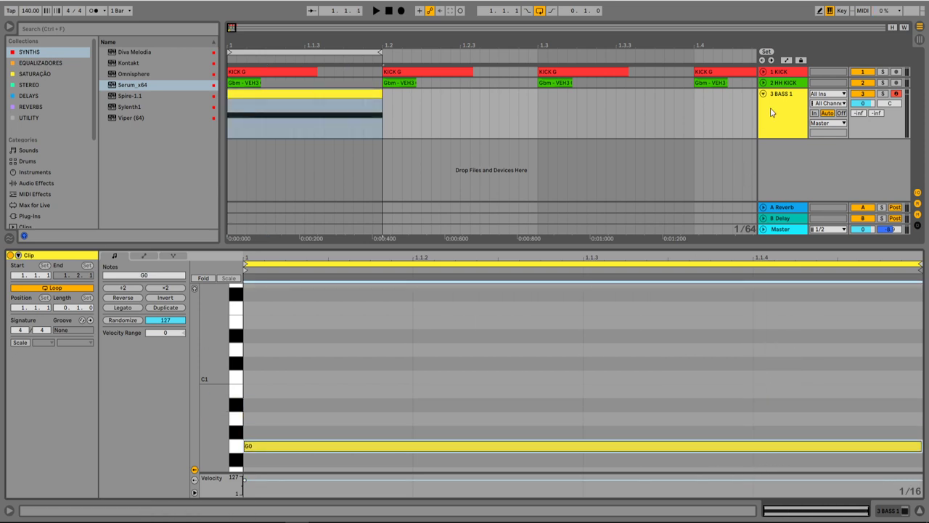
Solo the BASS 1 track, audition it and set its volume to -5.4 dB
left_click(883, 94)
key("space")
key("space")
left_click(875, 101)
left_click_drag(873, 103, 873, 114)
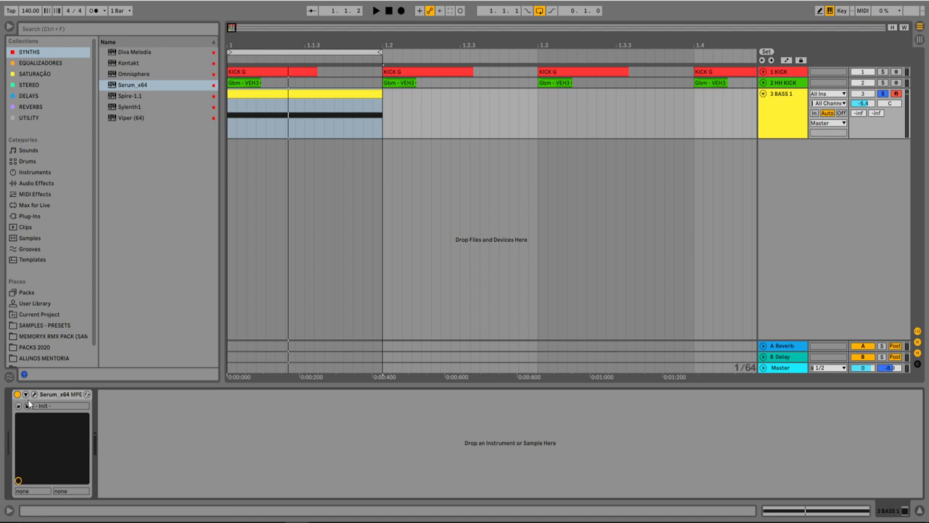
Load the Analog wavetable Basic Shapes into Serum's OSC A and set its wavetable position to frame 7
left_click(28, 405)
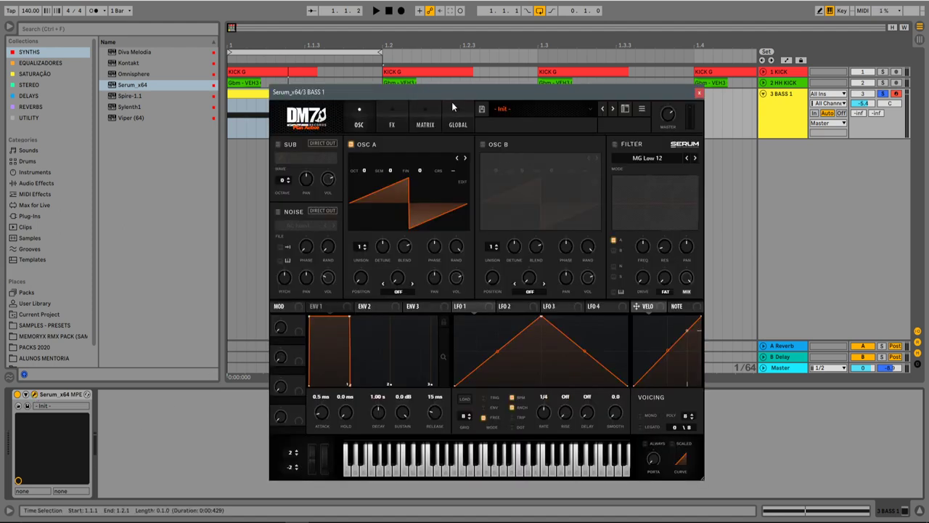
left_click_drag(463, 94, 365, 82)
left_click(298, 146)
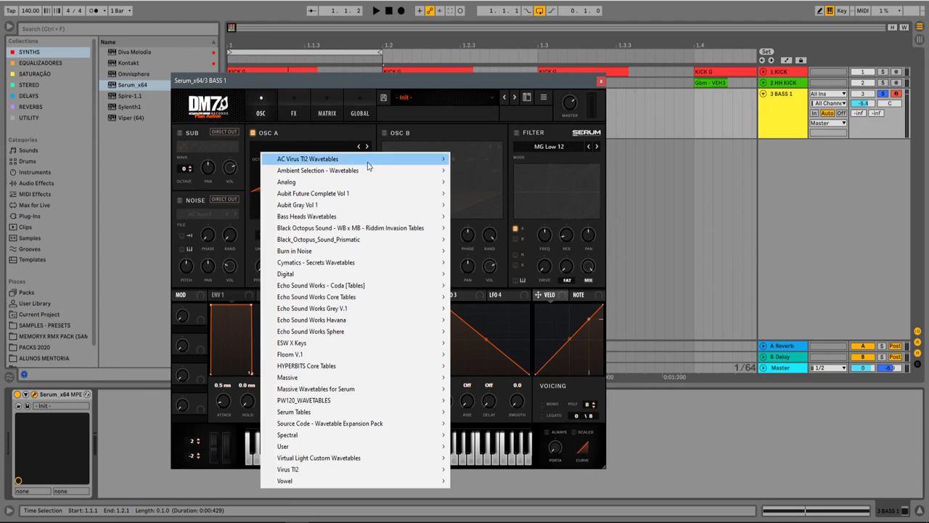
mouse_move(374, 184)
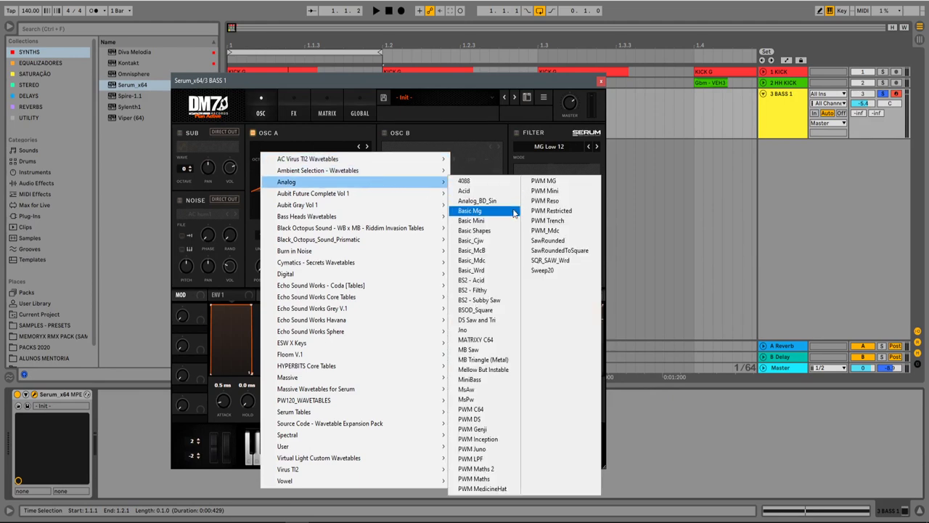
left_click(474, 230)
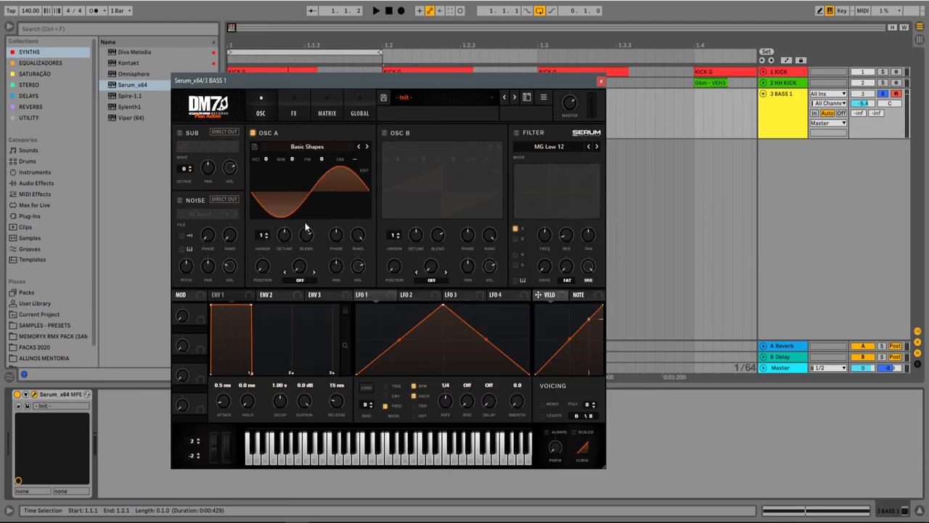
left_click_drag(266, 275, 286, 124)
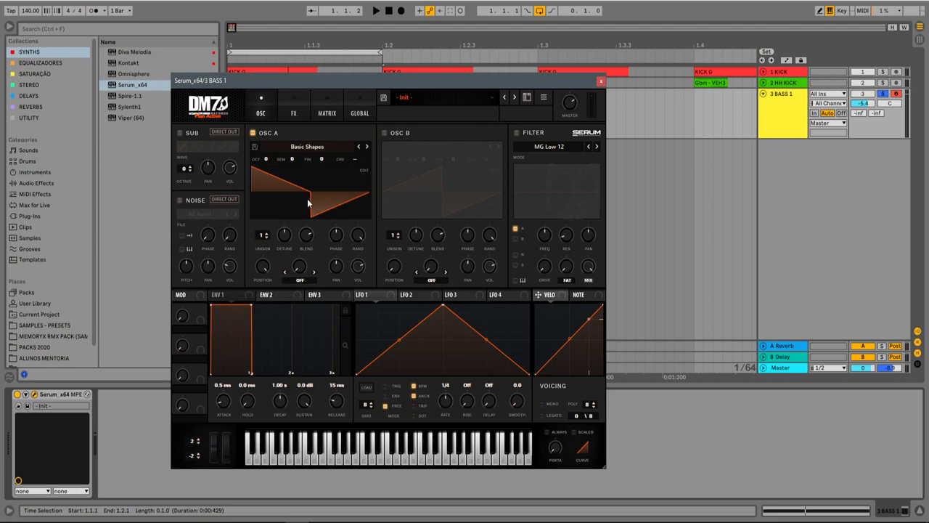
left_click(600, 81)
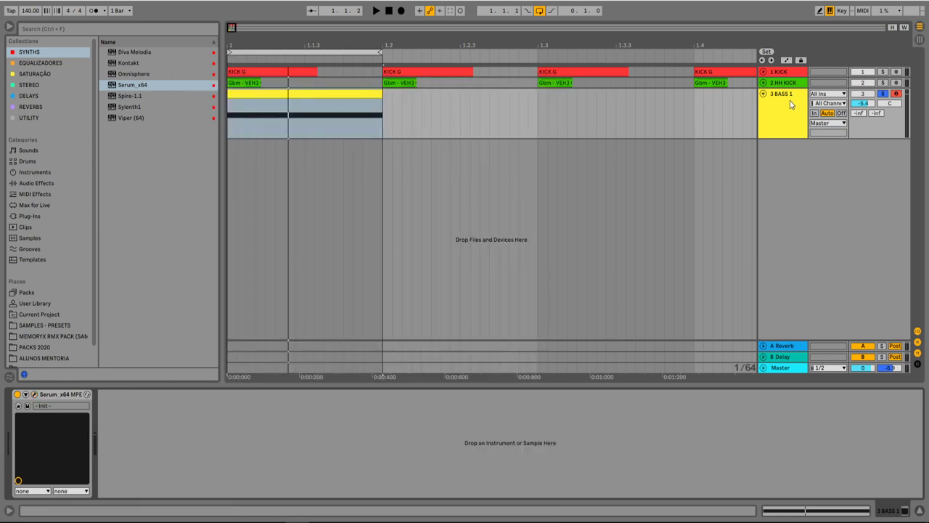
Play the soloed BASS 1 clip briefly to hear the new oscillator waveform
left_click(257, 96)
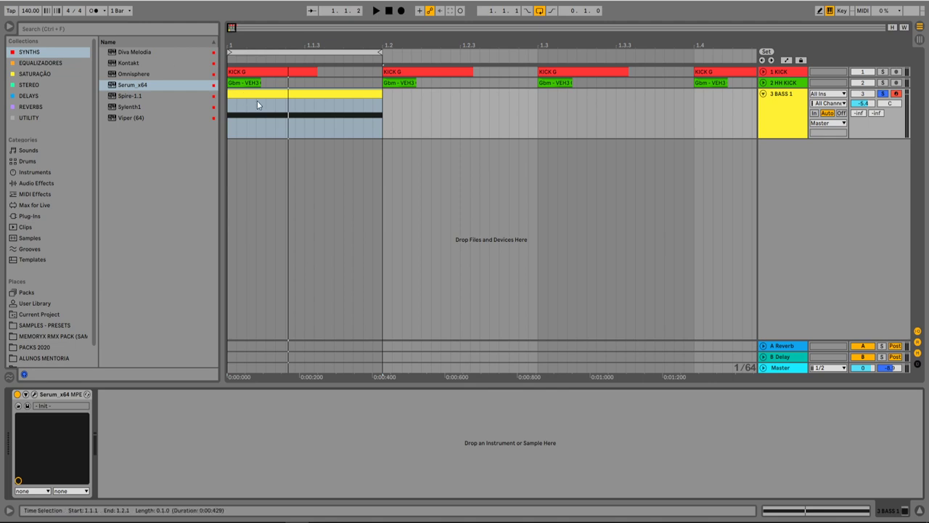
key("space")
key("space")
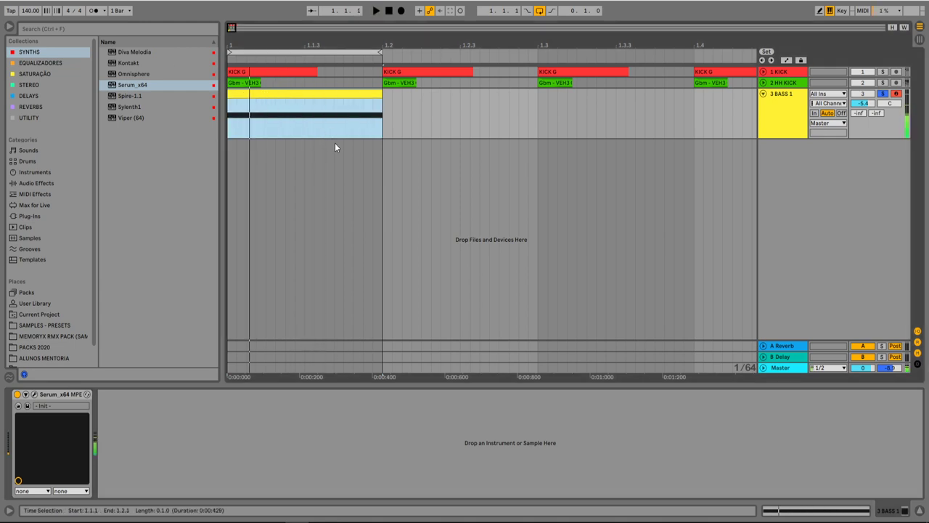
Show OSC A's wavetable in 3D, enable Serum's filter and set its type to MG Low 24
left_click(34, 393)
left_click(268, 172)
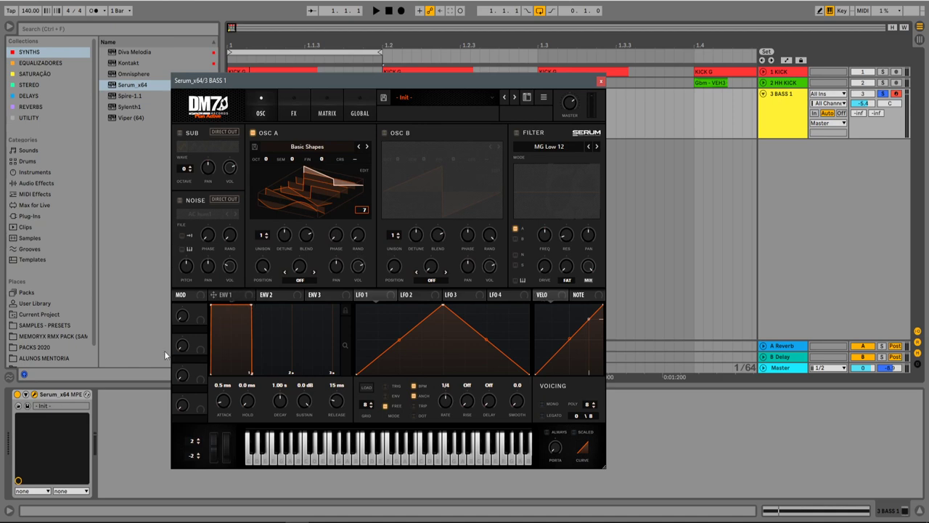
left_click(517, 133)
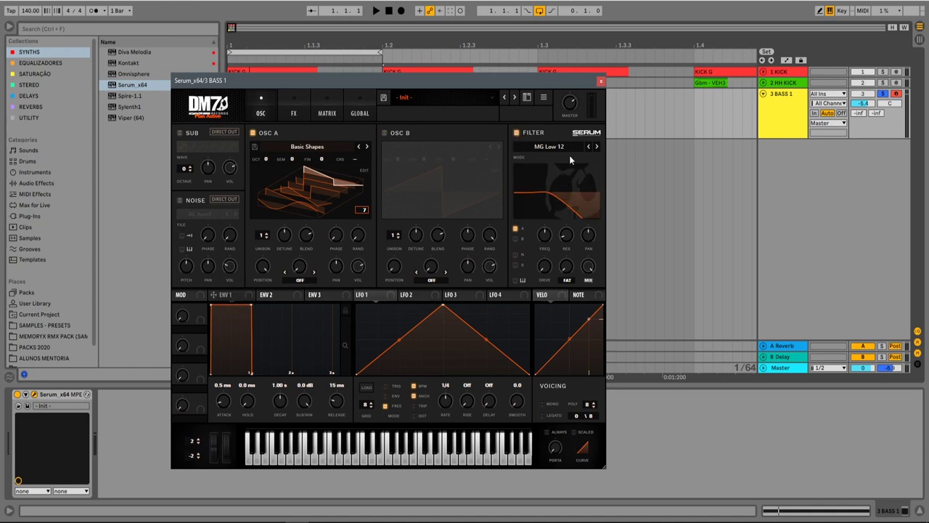
left_click(593, 147)
left_click(584, 148)
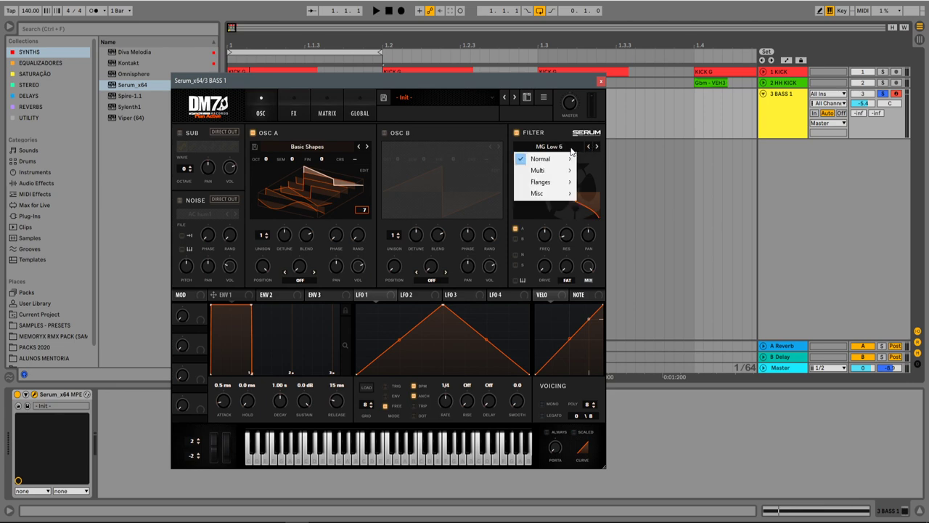
mouse_move(566, 159)
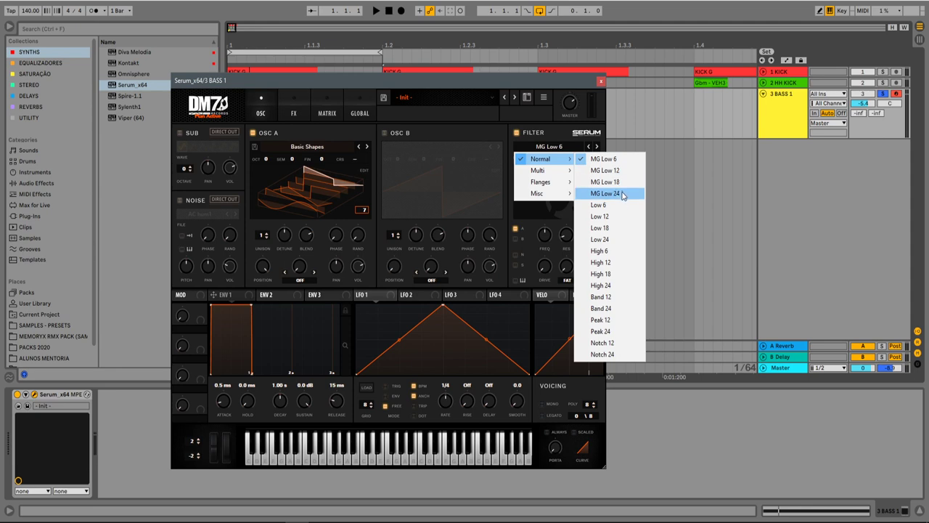
left_click(605, 193)
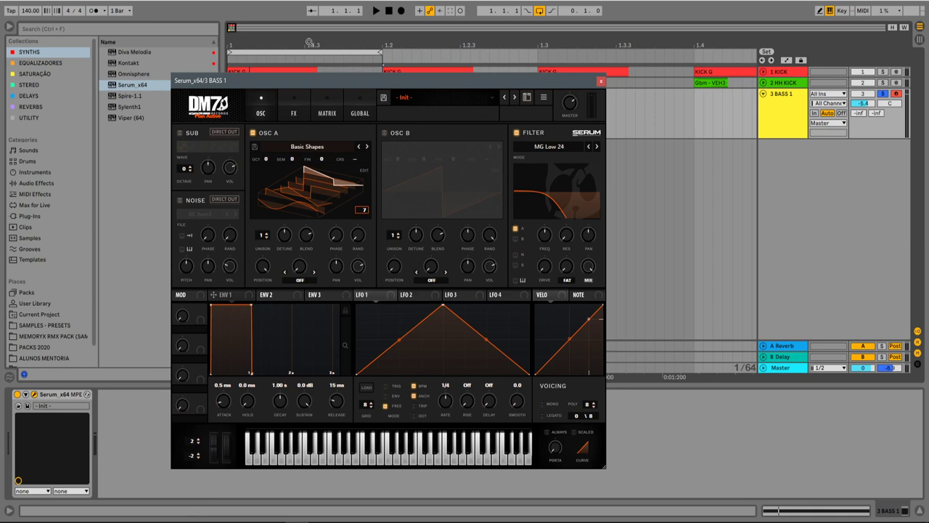
Play the soloed BASS 1 loop briefly to hear the filtered sound and close the Serum window
left_click(314, 52)
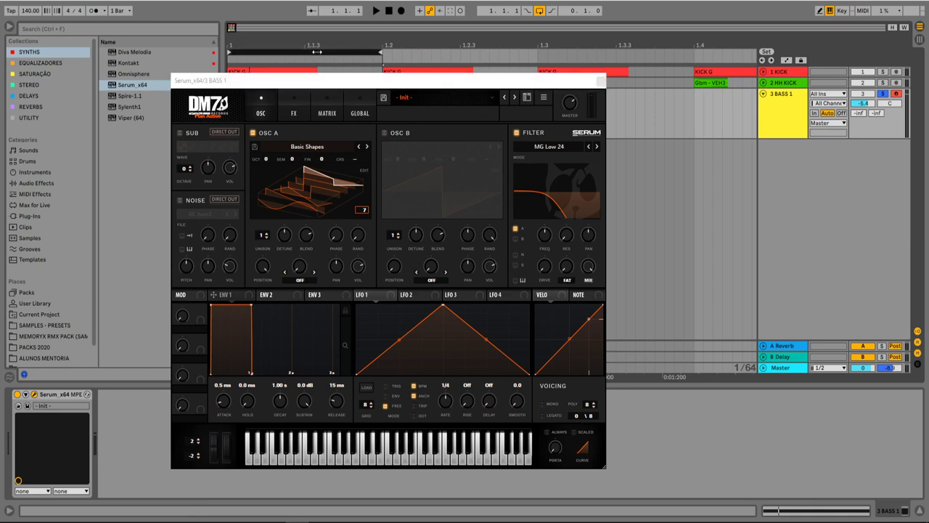
key("space")
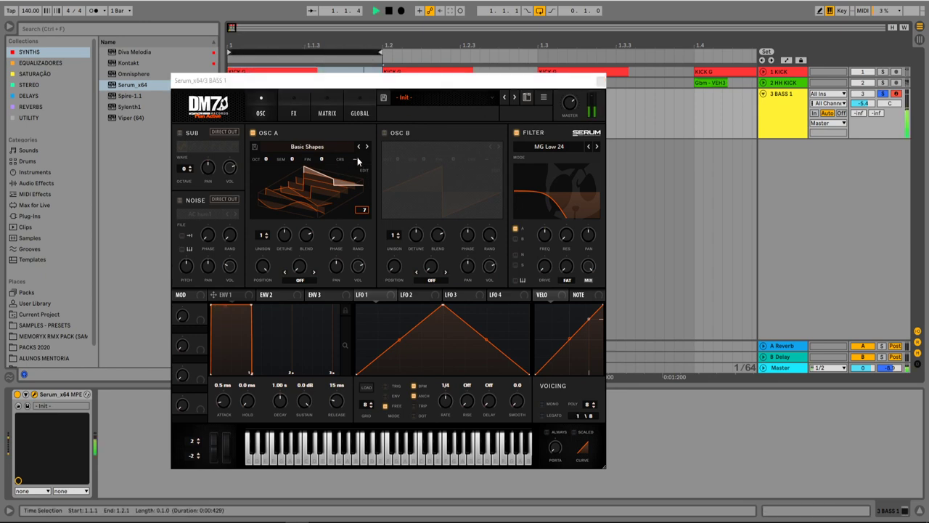
key("space")
left_click(600, 81)
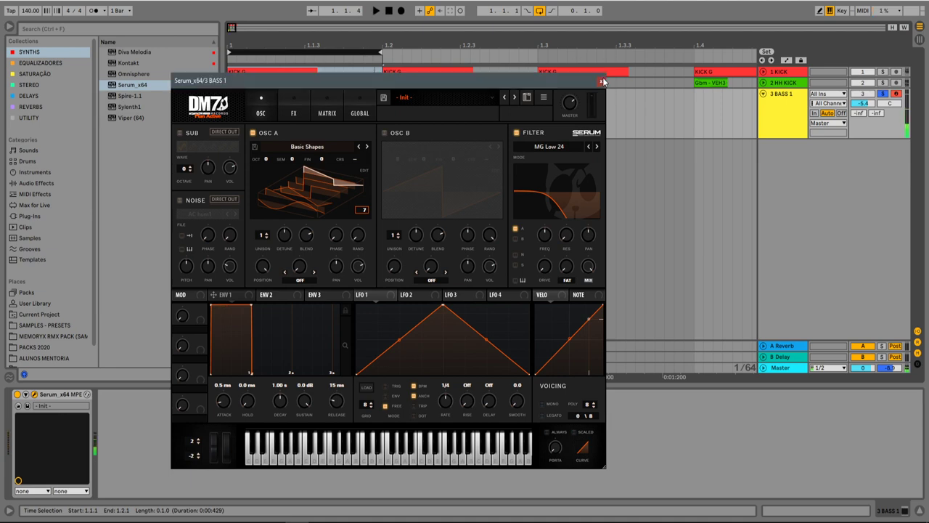
left_click(602, 81)
Shorten the G0 note in the BASS 1 clip from its beginning so that it starts at 1.1.3
double_click(358, 91)
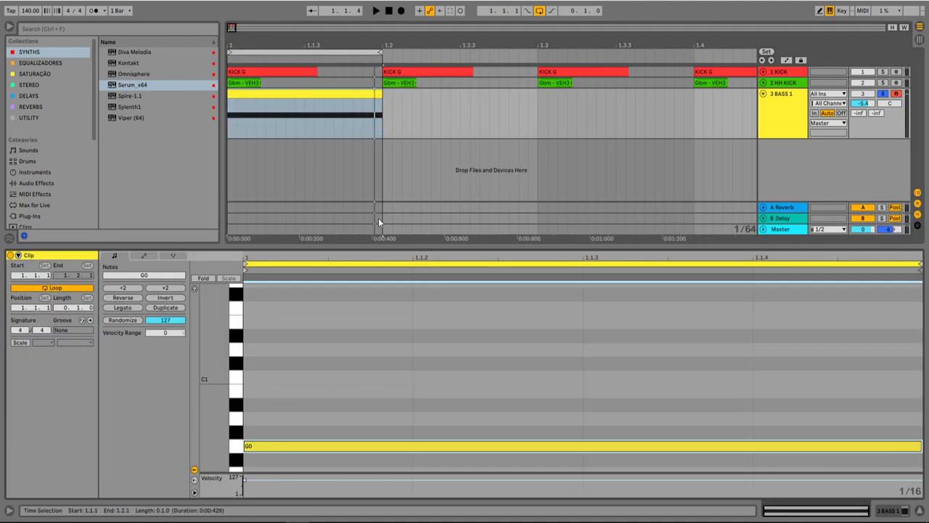
left_click(248, 446)
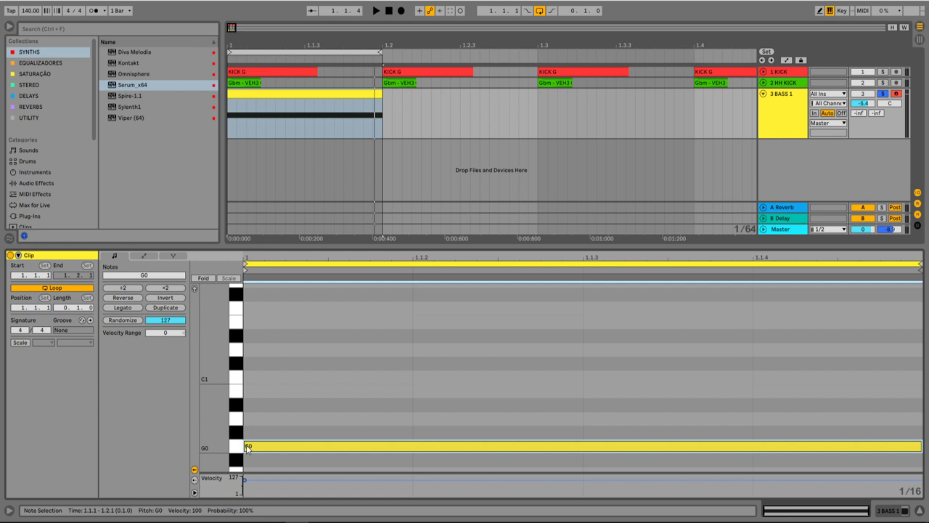
left_click(276, 389)
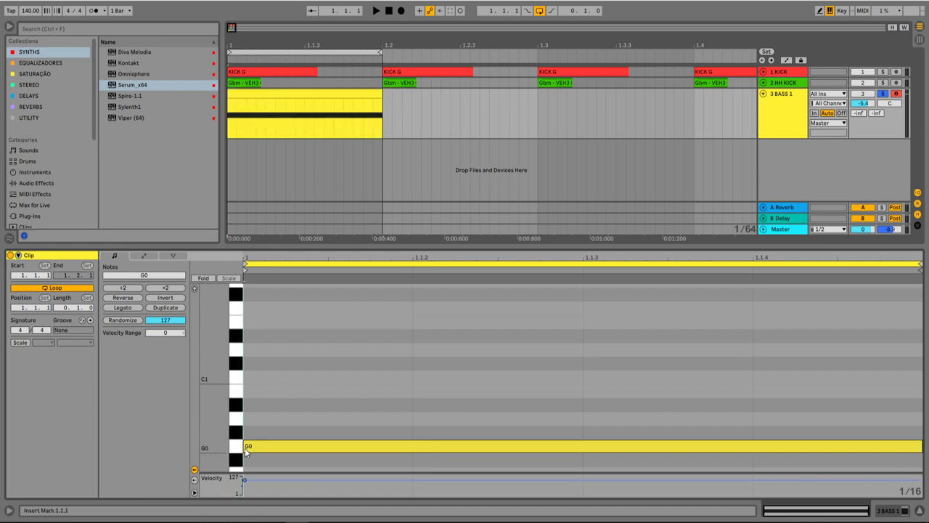
left_click_drag(245, 451, 625, 456)
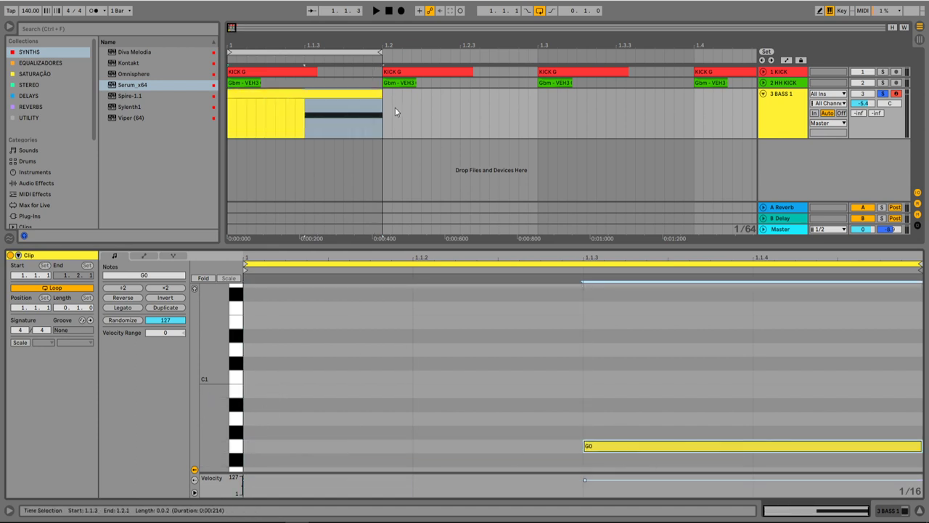
Play the shortened bass note in the loop and unsolo the BASS 1 track to hear it with the kick and hi-hat
left_click(360, 93)
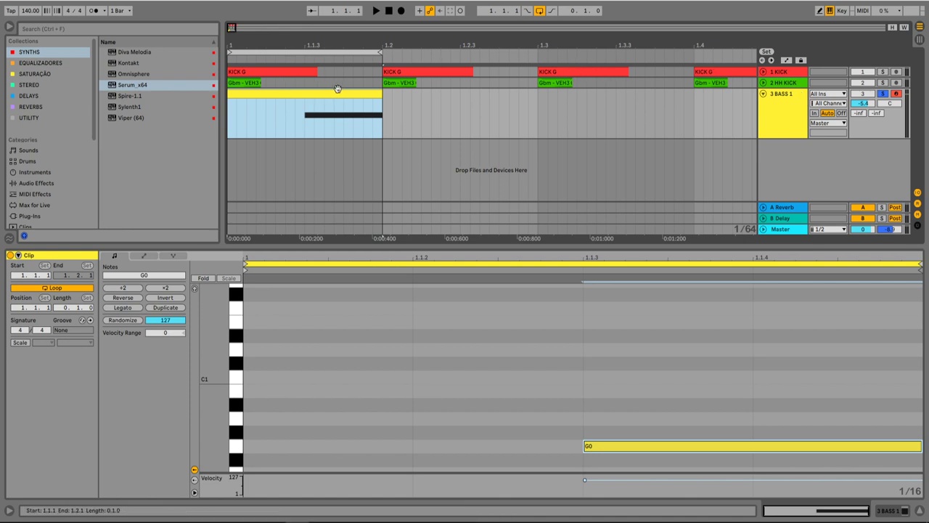
key("space")
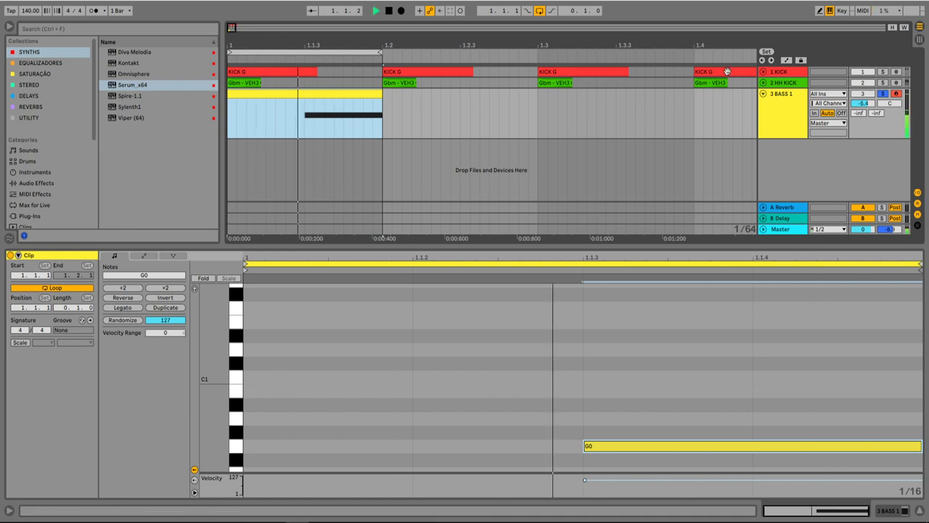
left_click(883, 94)
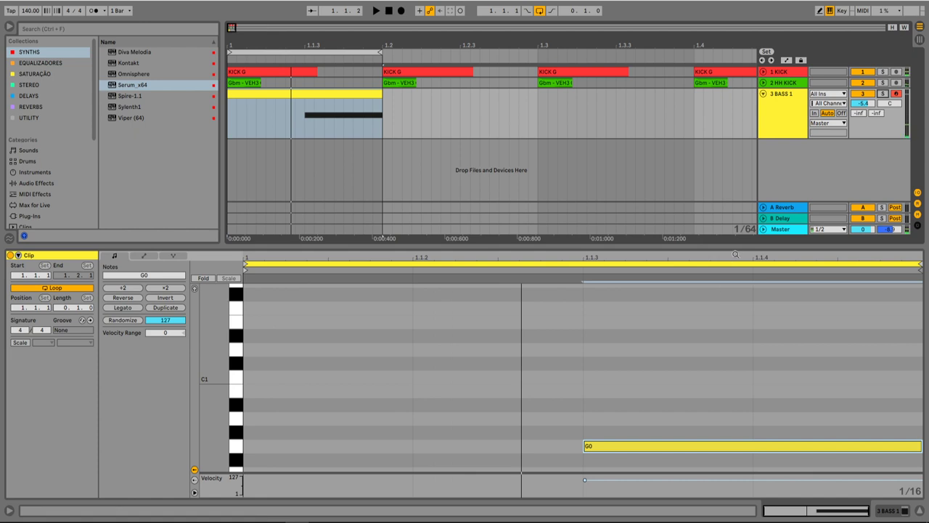
Set Serum's voicing to Mono, enable the Always and Scaled portamento options and close the plug-in window
left_click(787, 115)
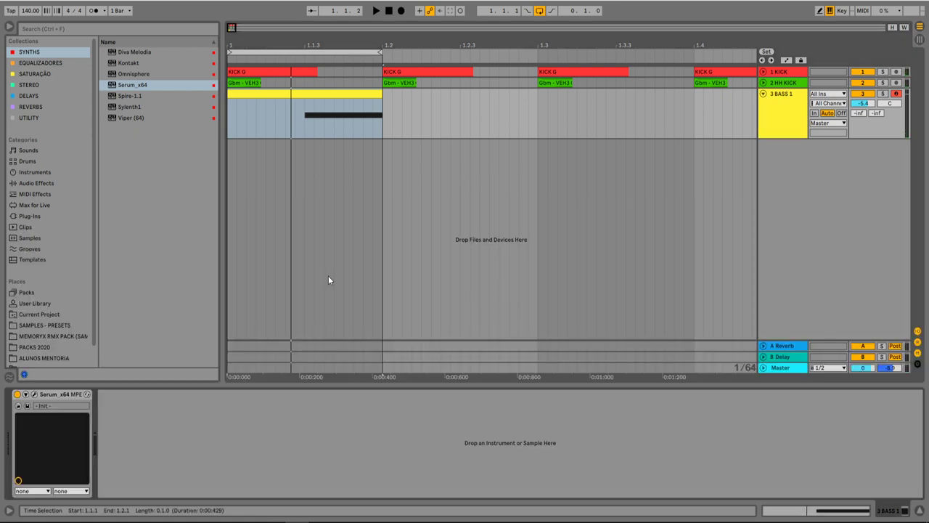
left_click(34, 394)
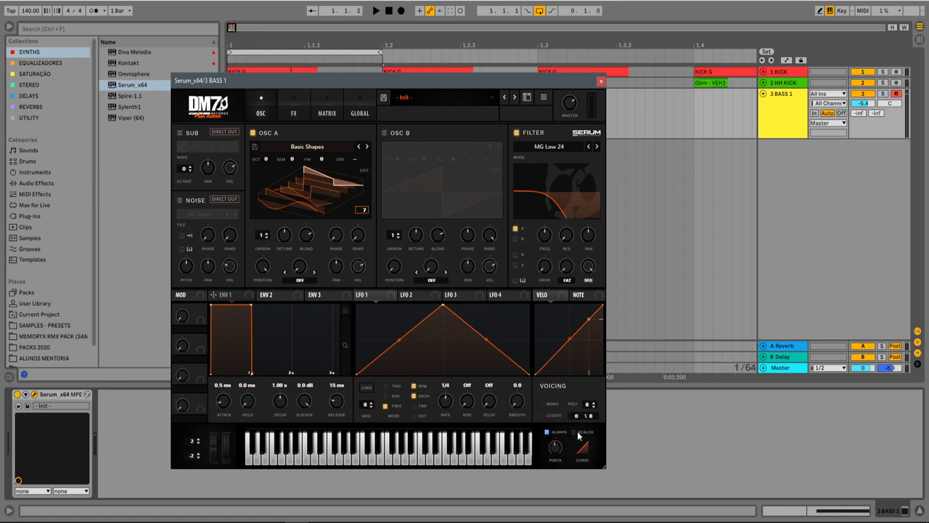
left_click(542, 404)
left_click(601, 82)
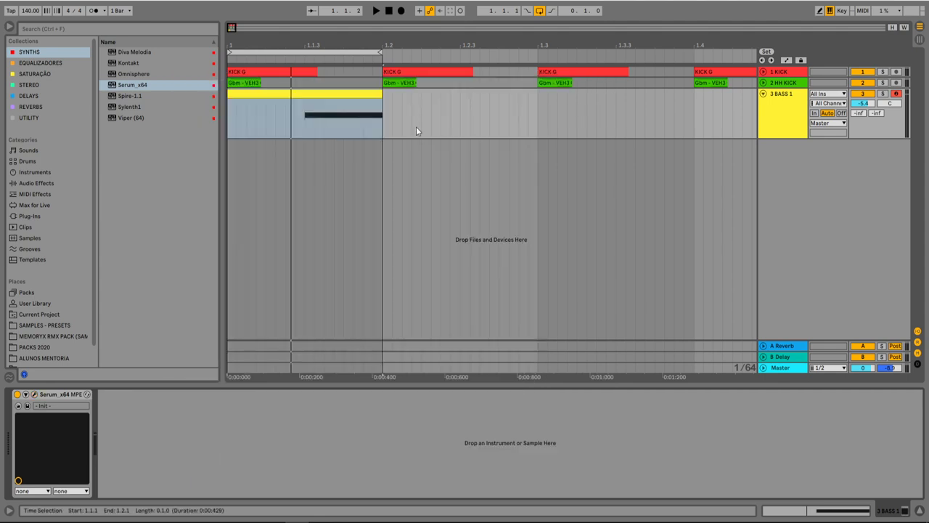
Extend the arrangement loop to 1.3.1 and consolidate the BASS 1 clip to that two-beat length
double_click(322, 91)
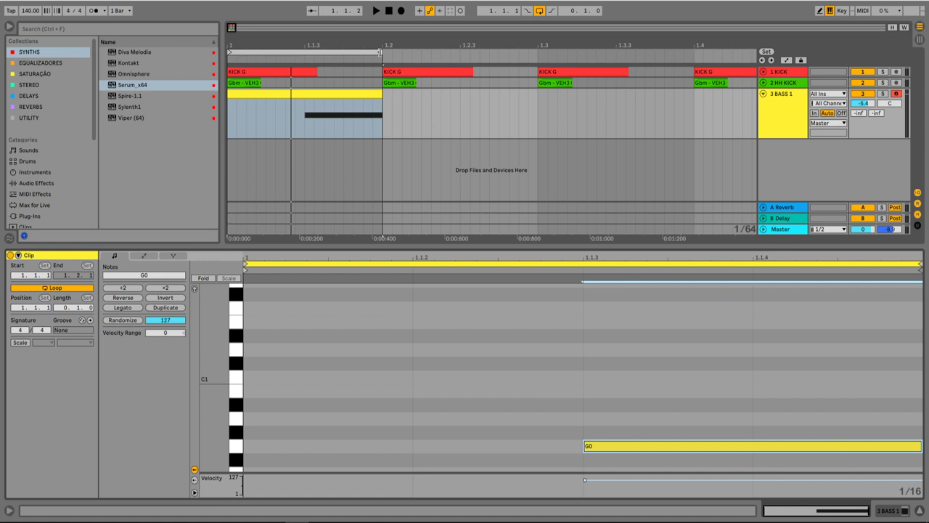
left_click_drag(379, 52, 537, 52)
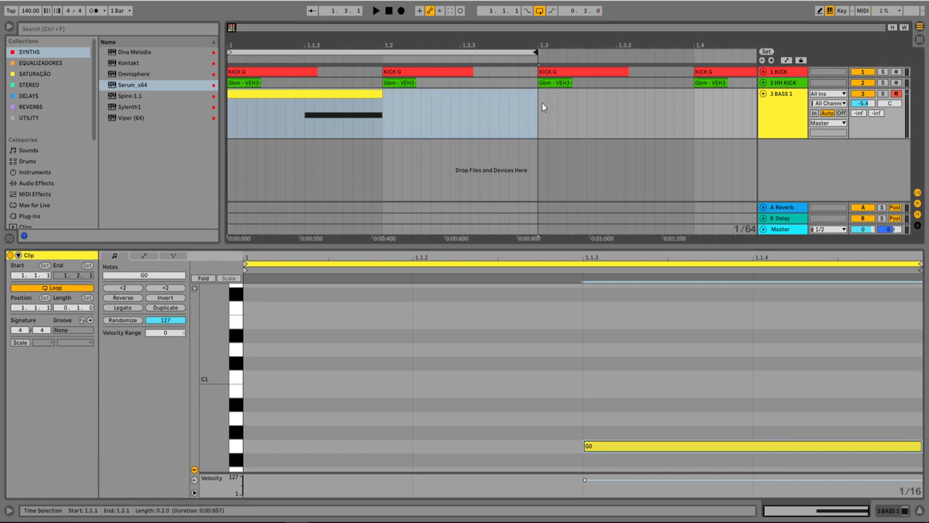
key("ctrl+j")
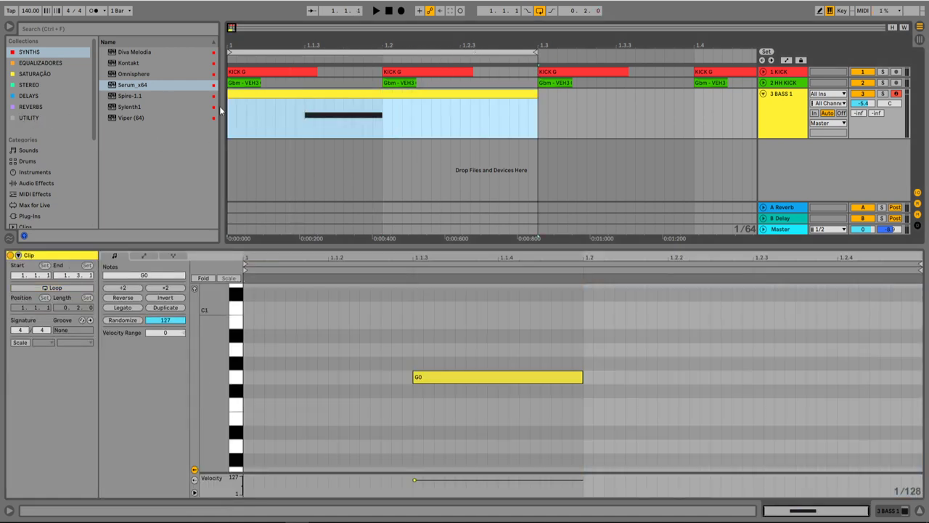
Duplicate the first beat's G0 note to 1.2.3 in the BASS 1 clip and set the fixed grid to 1/16
left_click_drag(580, 320, 246, 409)
right_click(561, 338)
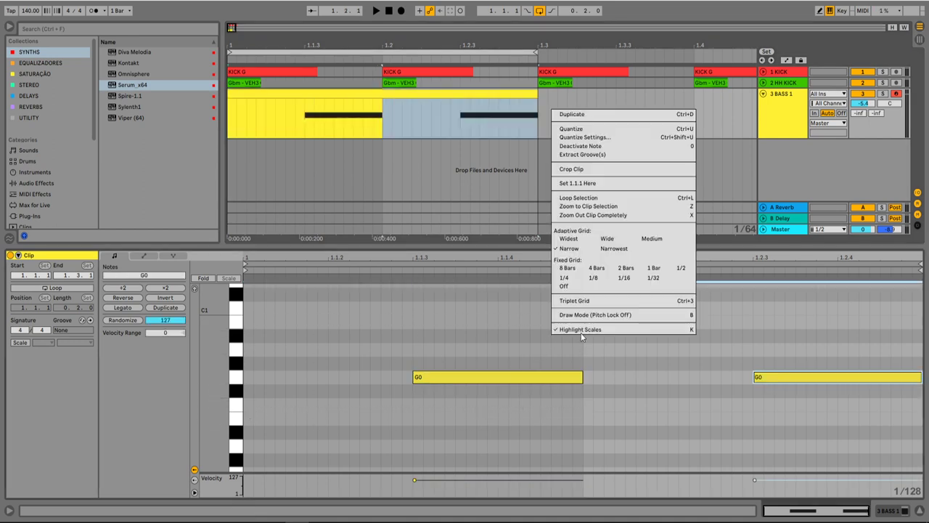
left_click(626, 278)
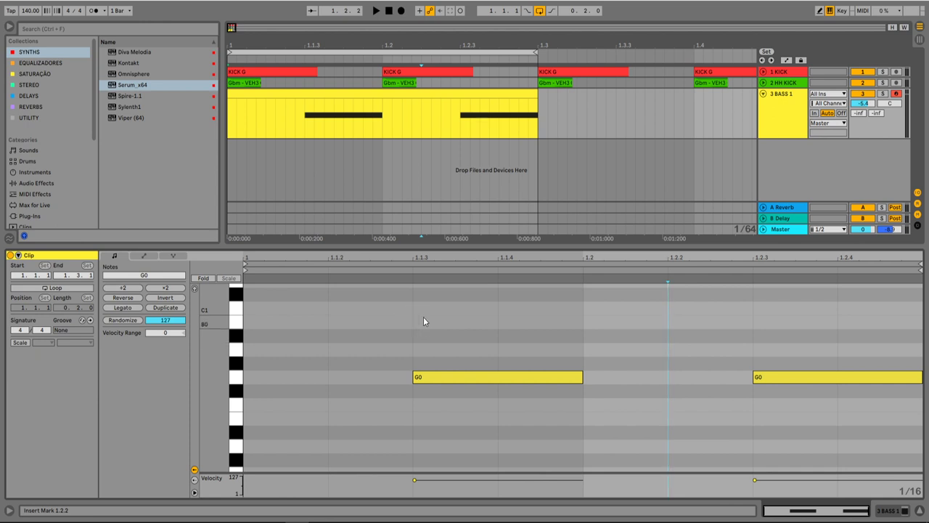
Add a 1/16 note at 1.2.4 in the BASS 1 clip and set its pitch to A0
key("space")
double_click(875, 336)
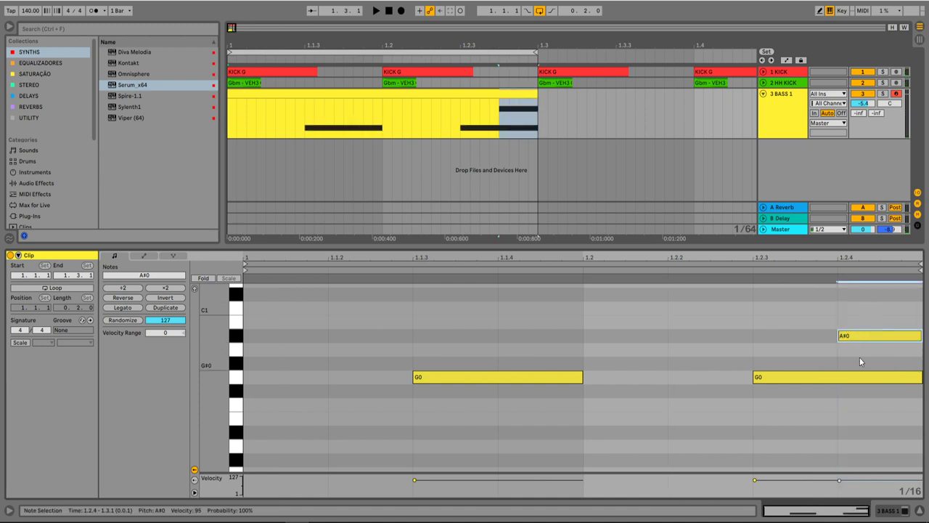
key("Down")
key("Down")
key("Up")
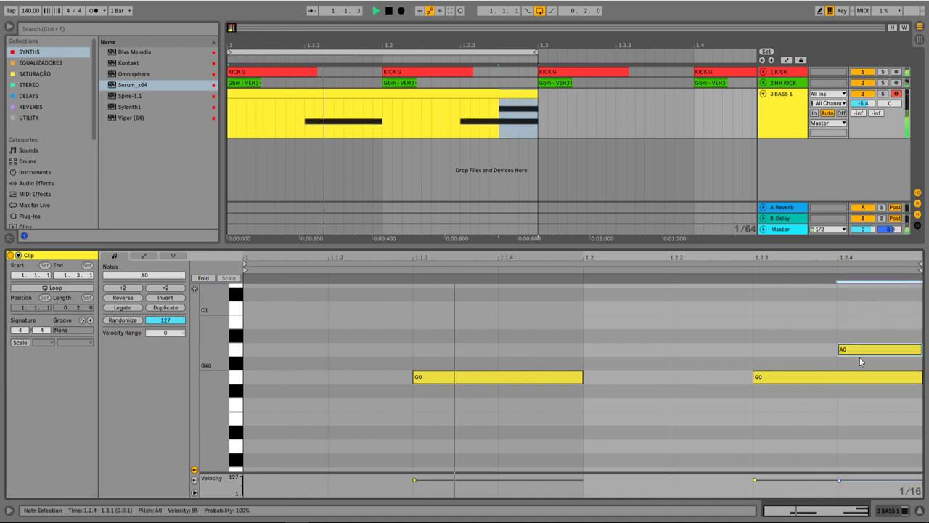
Solo the BASS 1 track and play only its second beat in a loop from 1.2.1 to 1.3.1
left_click(883, 93)
key("space")
left_click_drag(537, 120, 386, 124)
key("ctrl+l")
key("space")
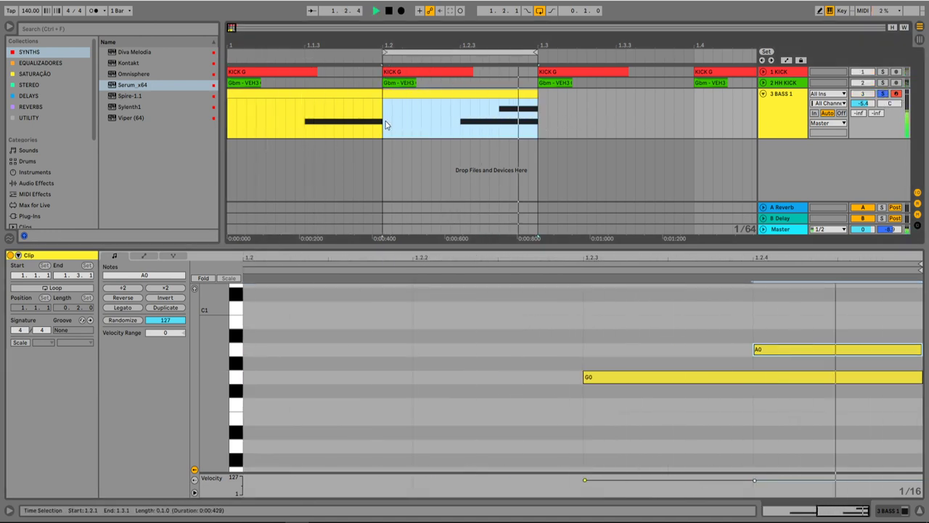
Raise the A0 note at 1.2.4 by one octave to A1 and stop playback
left_click(837, 352)
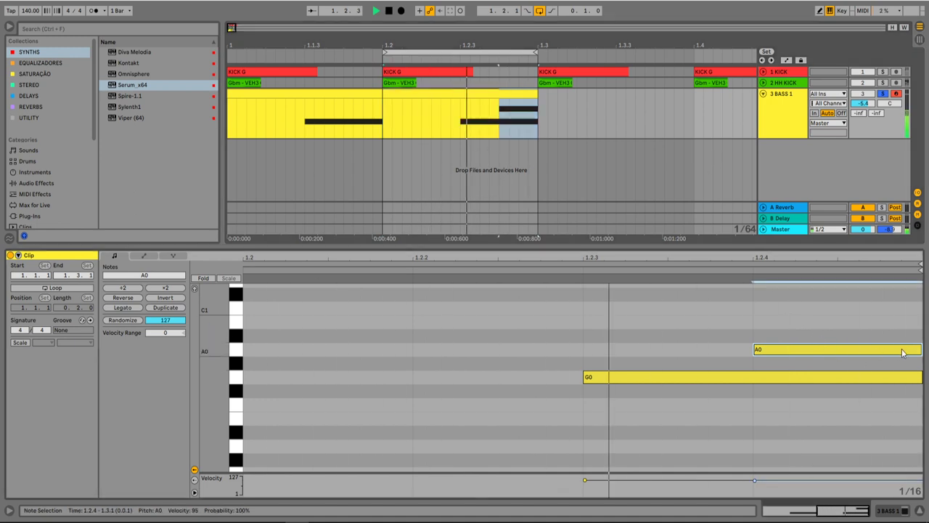
key("shift+Up")
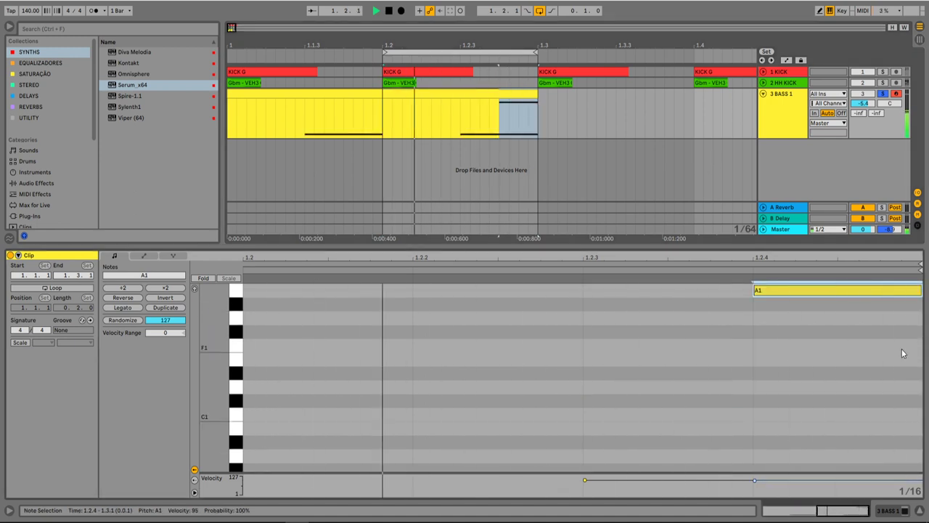
left_click(773, 116)
key("space")
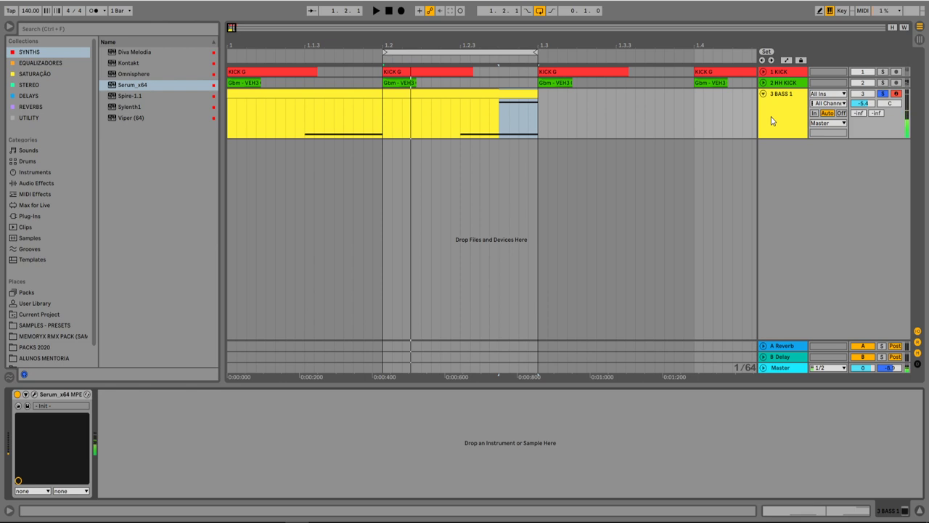
Set Serum's portamento time to 14 ms and play the soloed loop to hear the glide
left_click(34, 394)
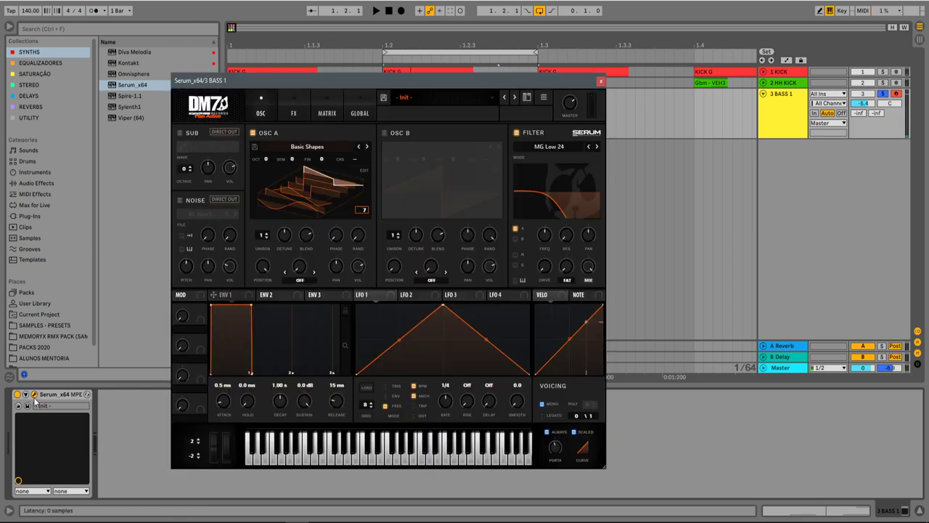
left_click_drag(581, 79, 605, 73)
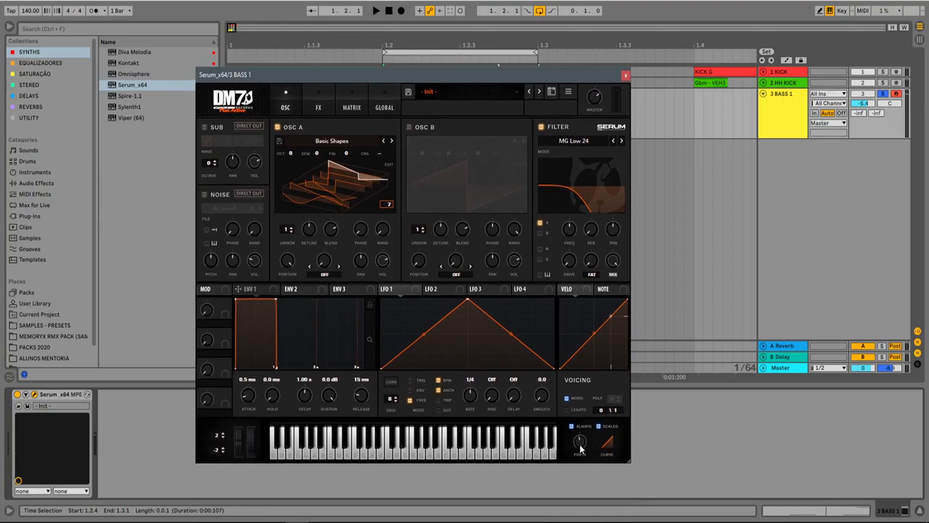
mouse_move(579, 450)
left_click_drag(591, 453, 570, 508)
key("space")
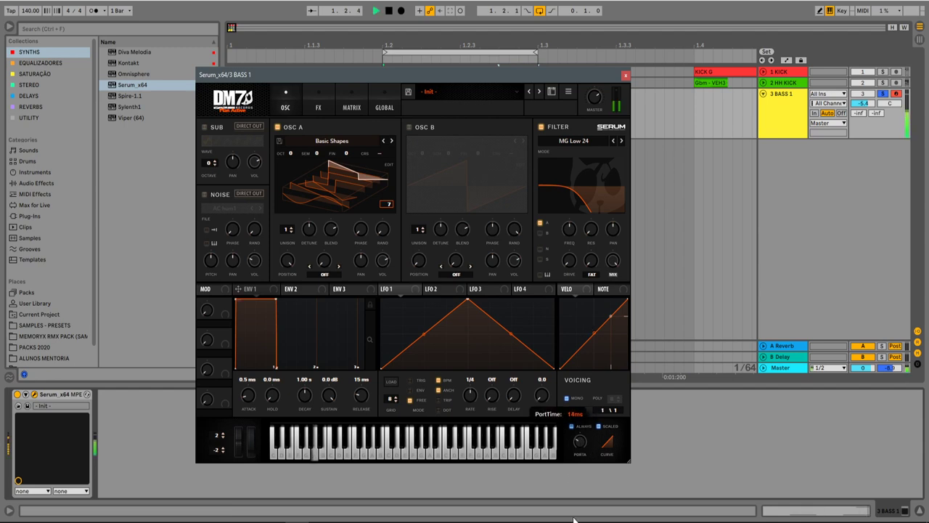
left_click_drag(574, 445, 579, 451)
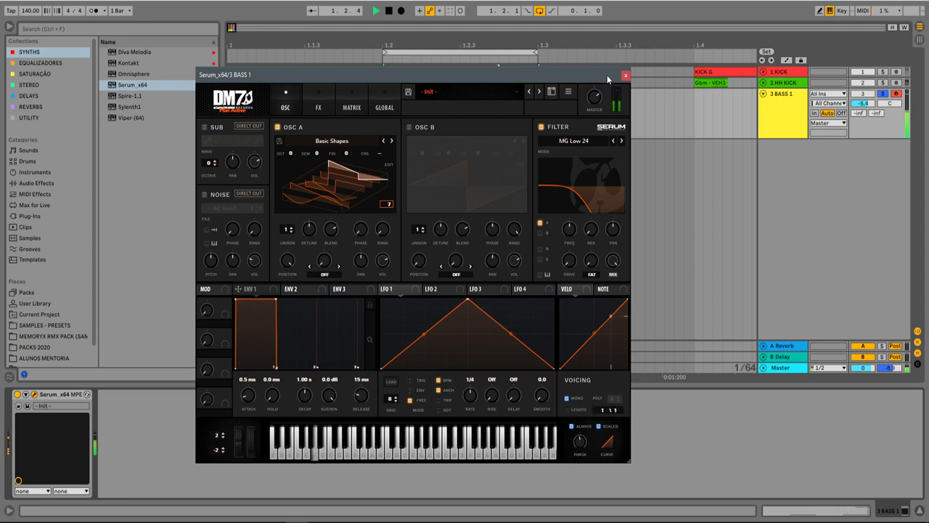
Unsolo BASS 1 and, with all tracks playing, set Serum's portamento time to 22 ms and close its window
left_click_drag(604, 73, 619, 167)
key("space")
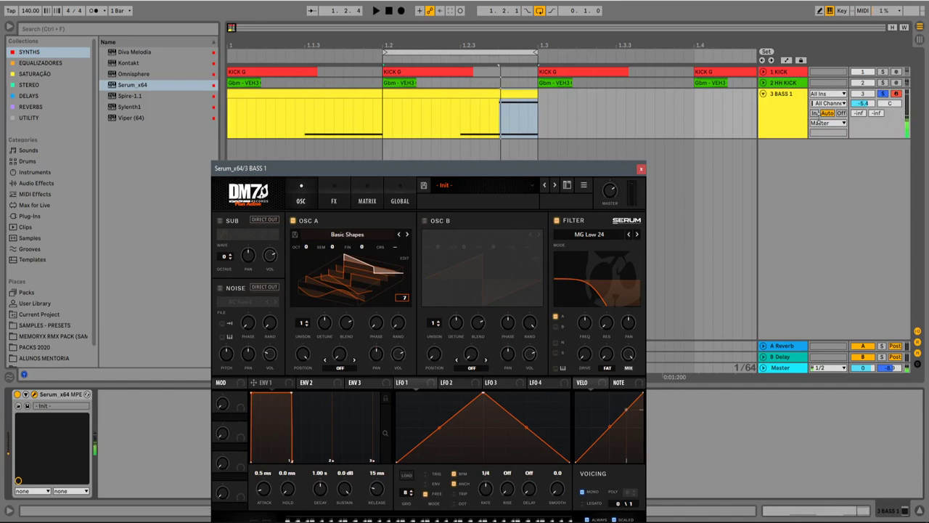
left_click(884, 96)
key("space")
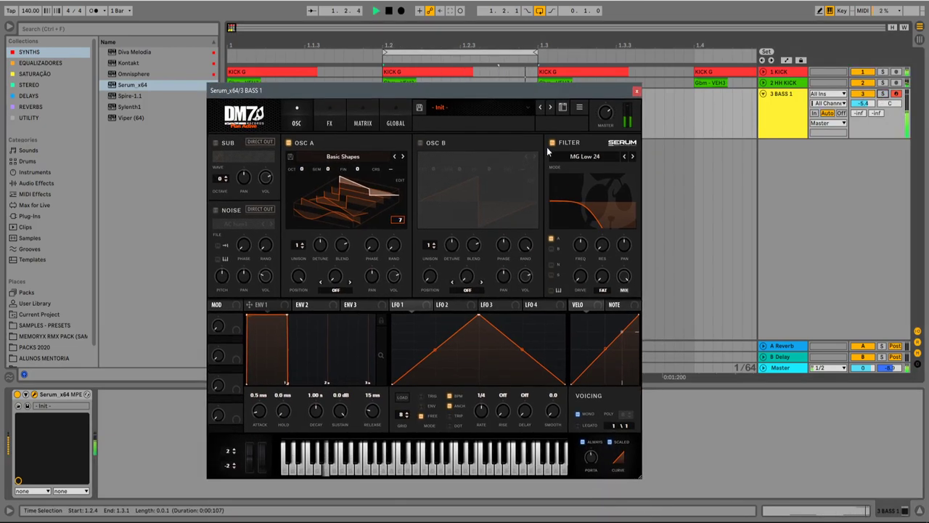
left_click_drag(591, 460, 585, 473)
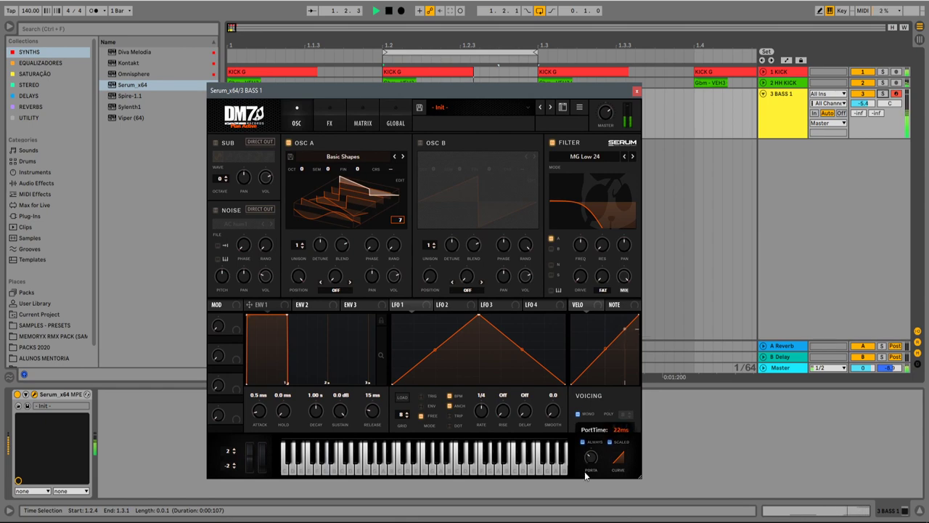
left_click(637, 93)
Loop the whole BASS 1 clip from 1.1.1 to 1.3.1 and stop playback to examine its notes
left_click_drag(536, 116, 245, 160)
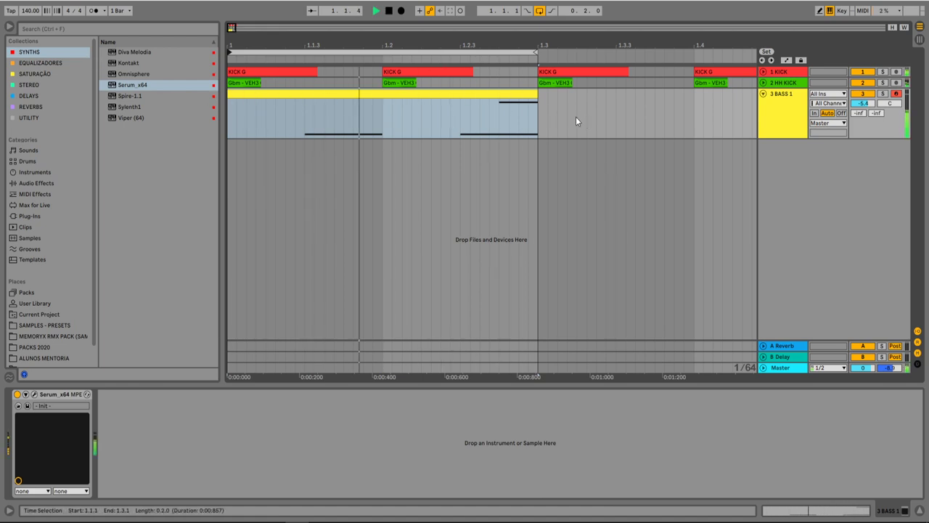
double_click(528, 104)
key("space")
left_click(876, 290)
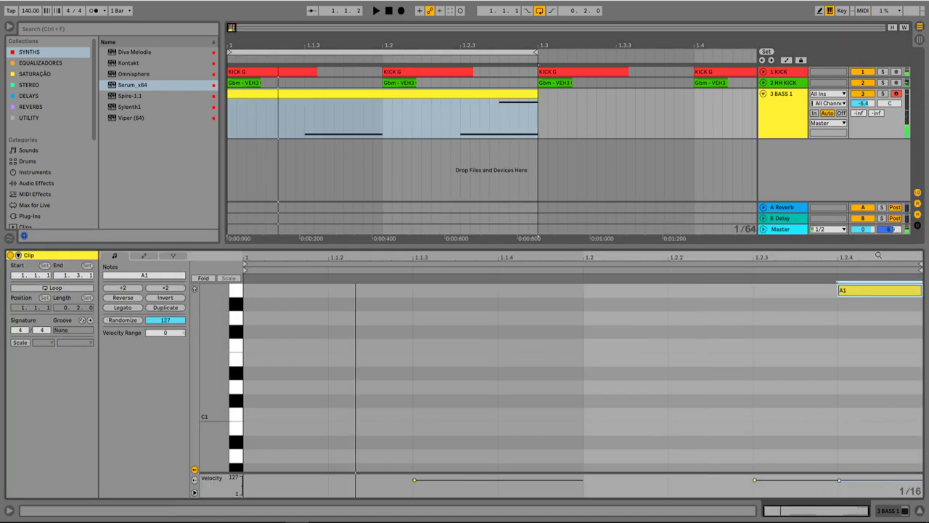
scroll(750, 369, "down", 3)
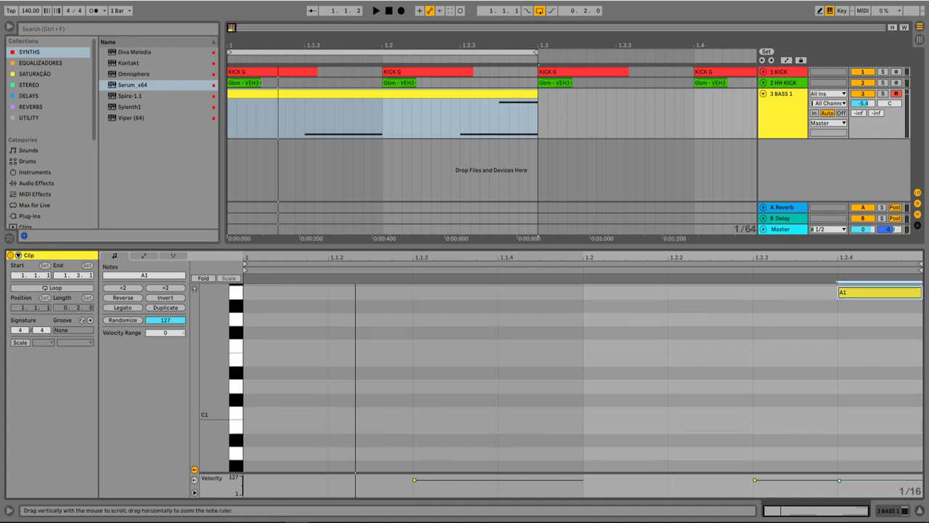
scroll(543, 398, "down", 2)
left_click_drag(367, 113, 566, 153)
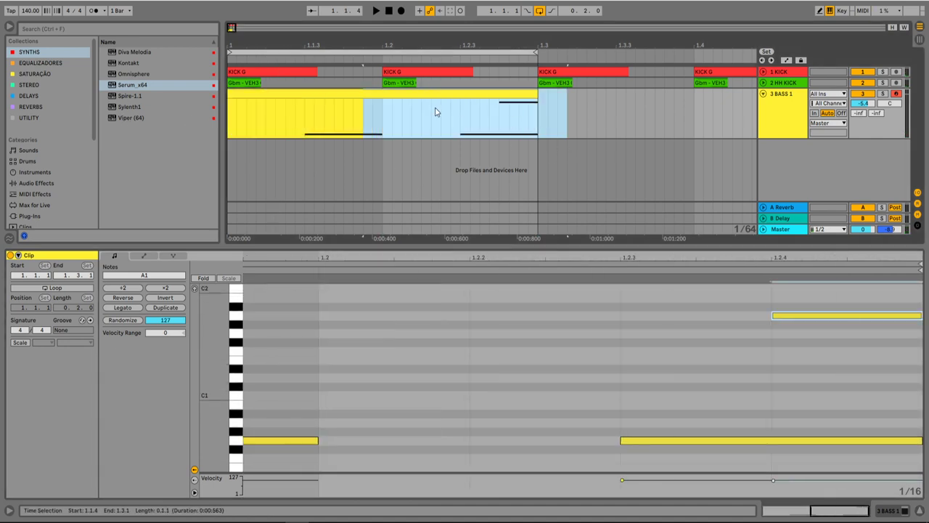
Examine the notes in the BASS 1 clip's second beat and play the loop
left_click_drag(392, 118, 538, 112)
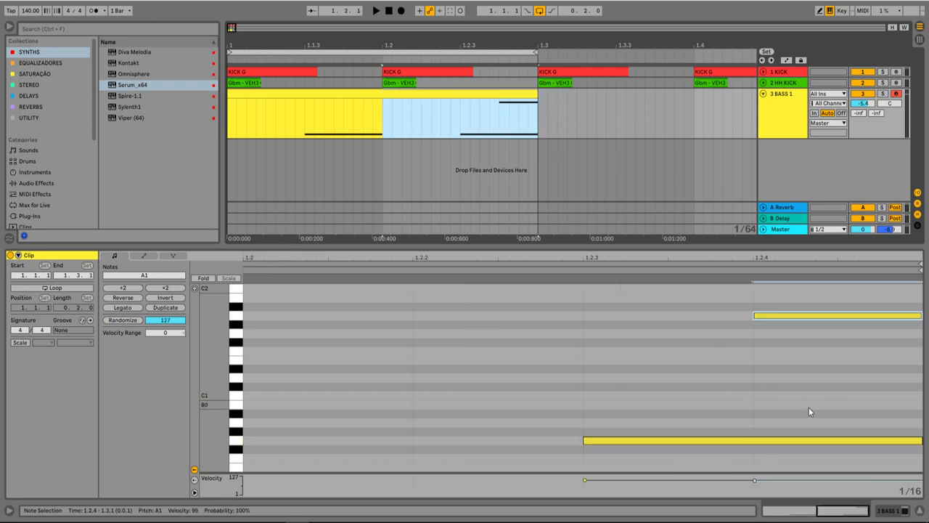
left_click(813, 384)
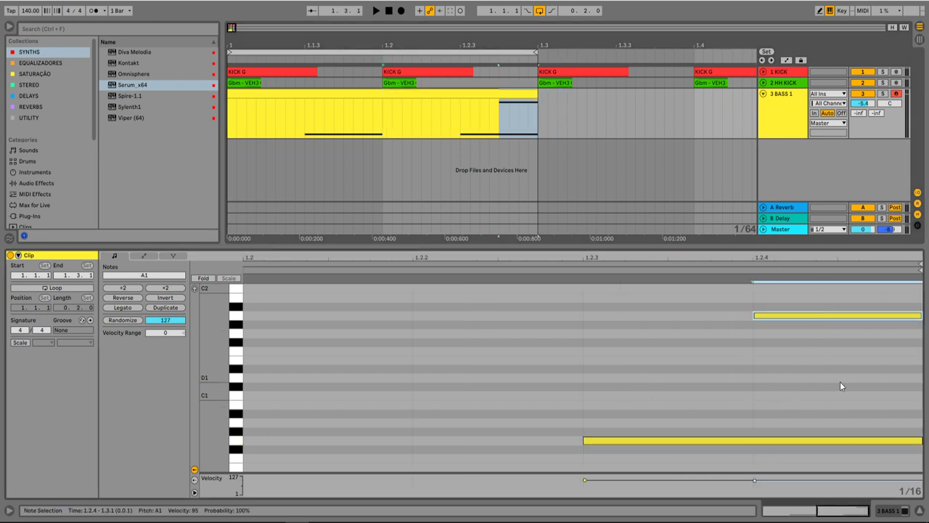
left_click(583, 366)
key("space")
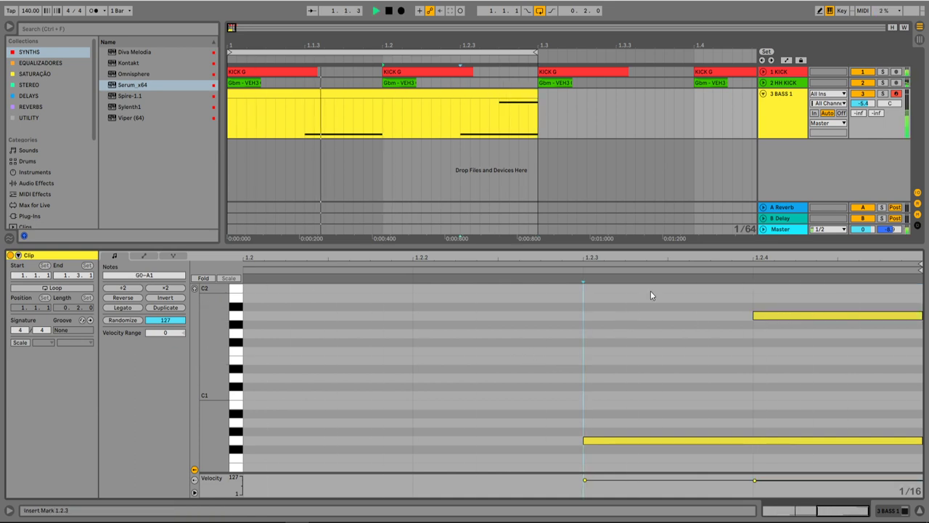
Solo BASS 1 and open its Serum instrument window
left_click(882, 93)
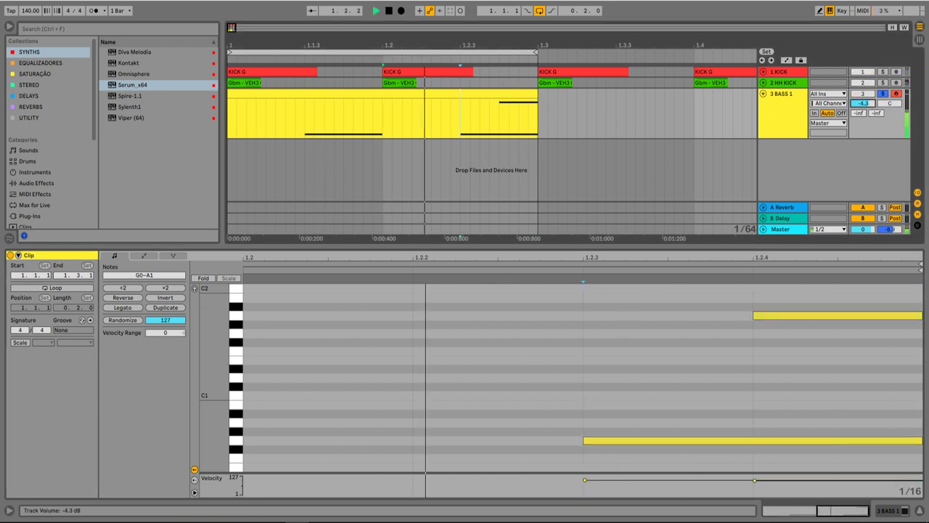
key("shift+Tab")
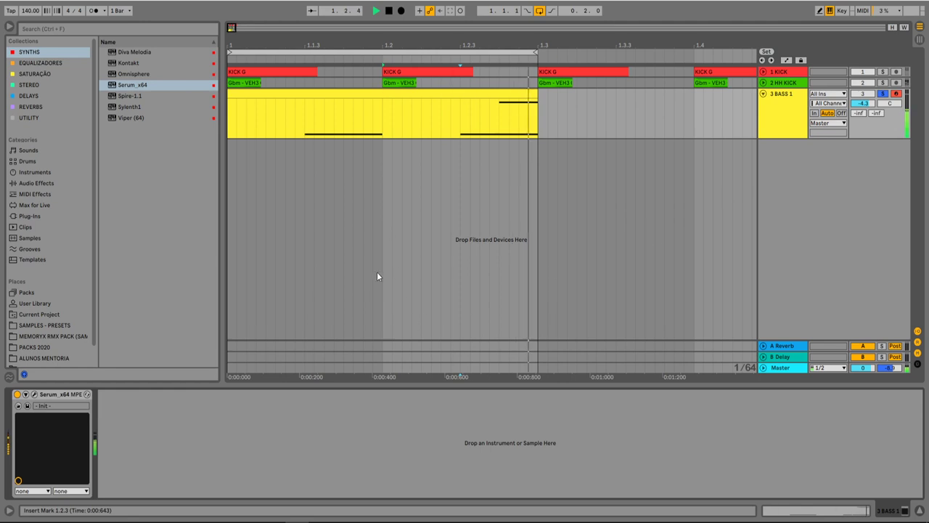
left_click(33, 394)
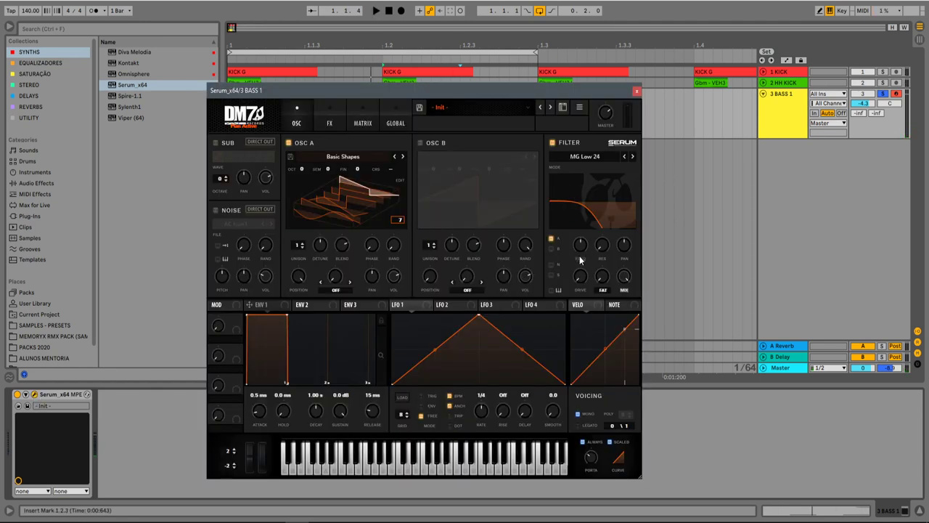
Lower Serum's filter cutoff, modulate it with Env 2, and reduce the modulation depth while the loop plays
left_click_drag(579, 249, 550, 431)
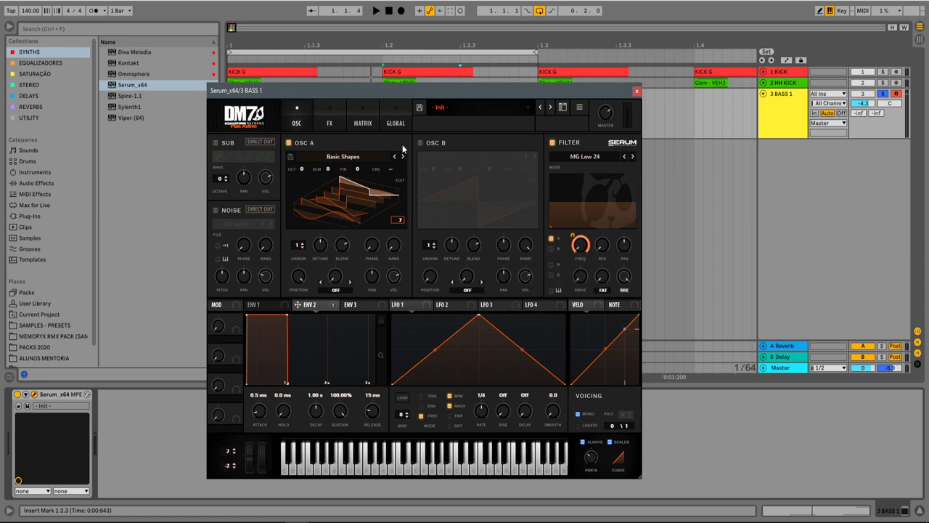
key("space")
left_click_drag(572, 245, 568, 254)
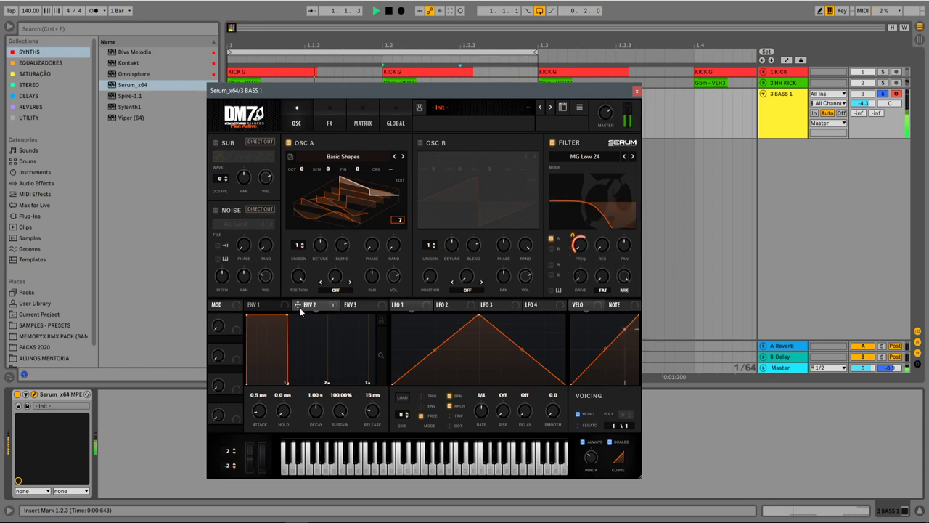
Set Env 2 to 0% sustain and 2.84 s decay, and adjust its modulation depth on the filter cutoff
left_click_drag(285, 317, 347, 407)
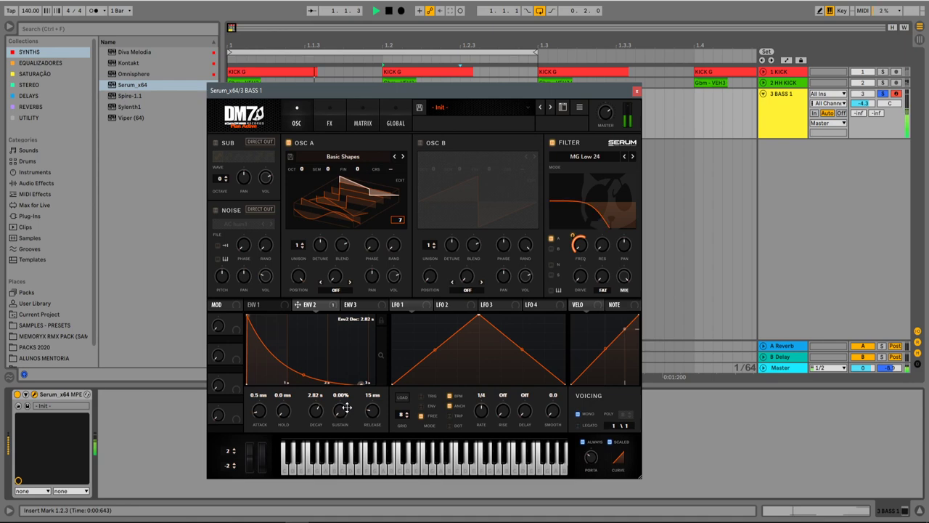
mouse_move(574, 241)
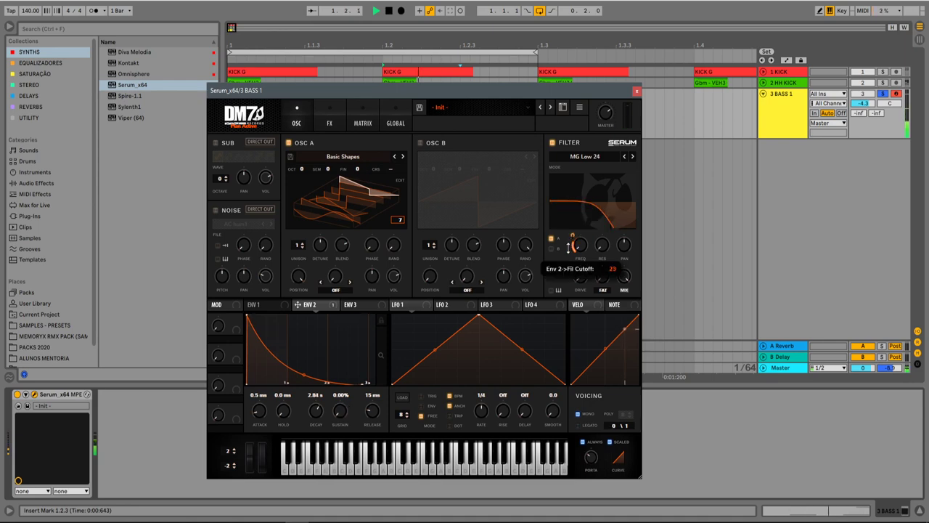
left_click_drag(573, 240, 578, 233)
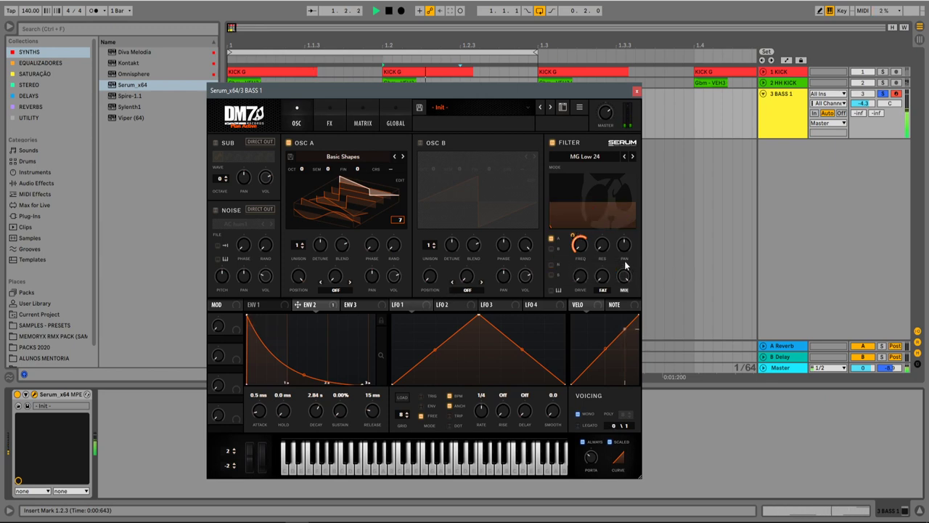
Unsolo BASS 1 and make Env 2's decay curve less steep while all tracks play
left_click(883, 94)
key("space")
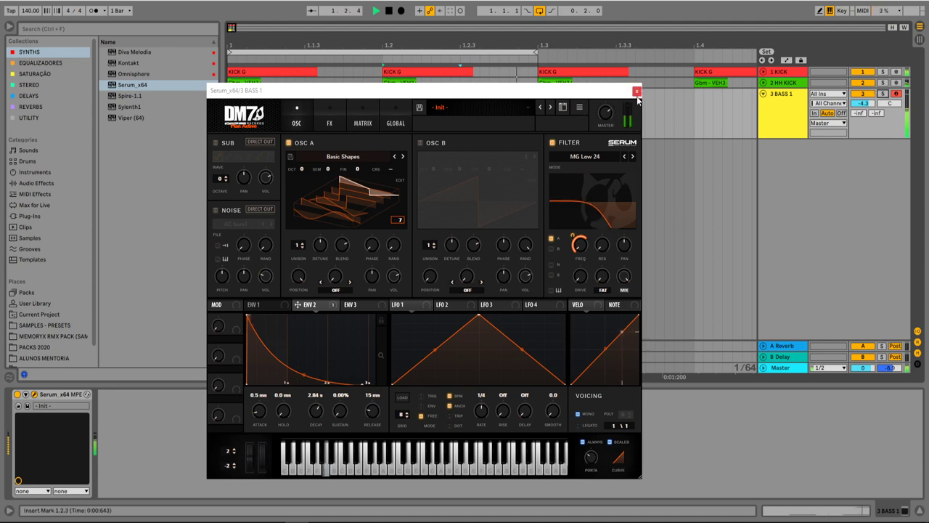
left_click_drag(540, 90, 504, 73)
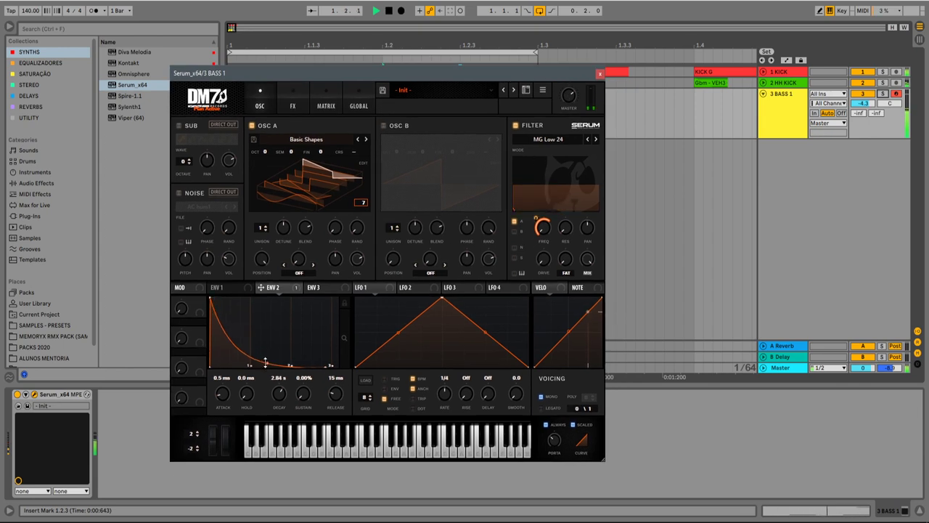
left_click_drag(268, 360, 276, 354)
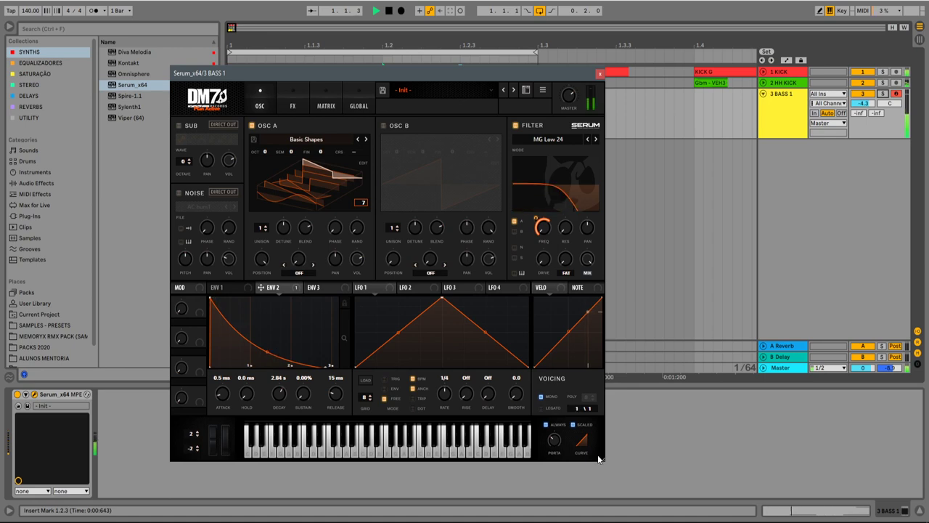
Enable Legato in Serum's voicing, fine-tune the portamento time against the playing loop, and close the window
left_click_drag(555, 441, 557, 444)
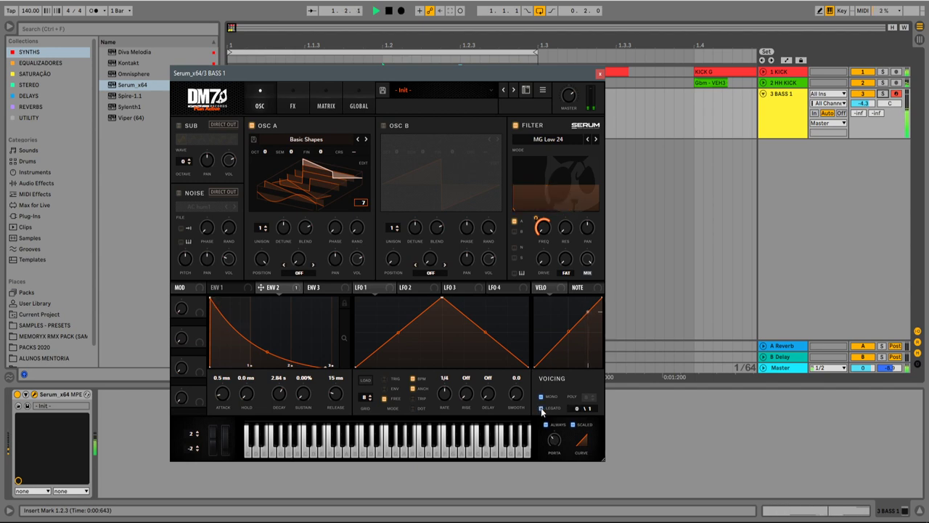
key("space")
left_click(541, 407)
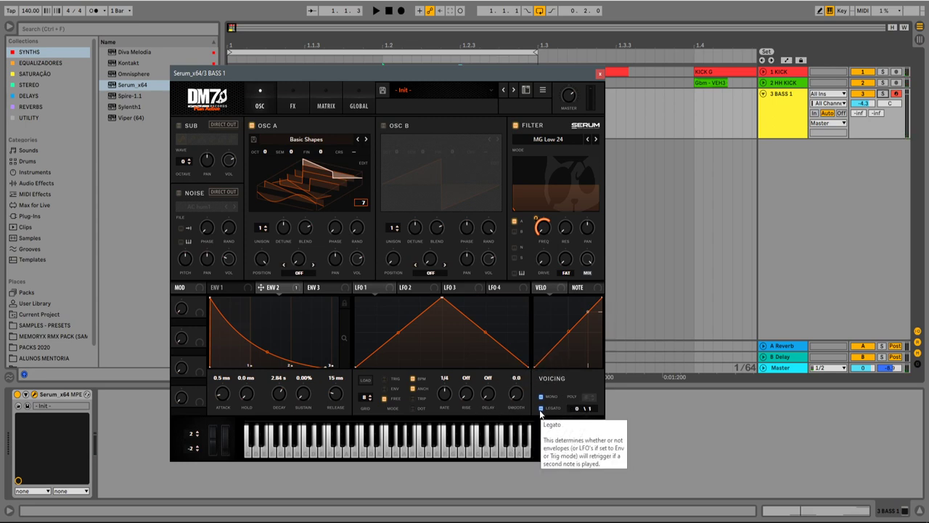
key("space")
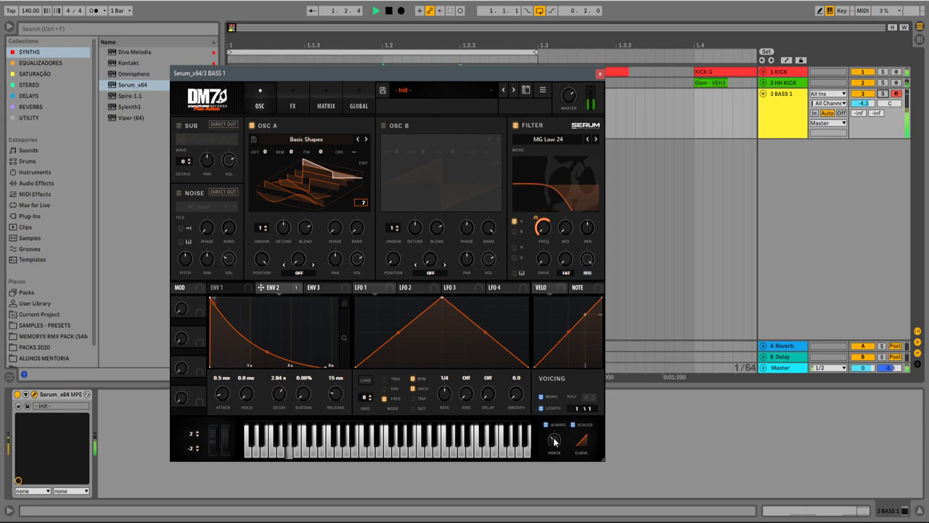
left_click_drag(557, 440, 558, 437)
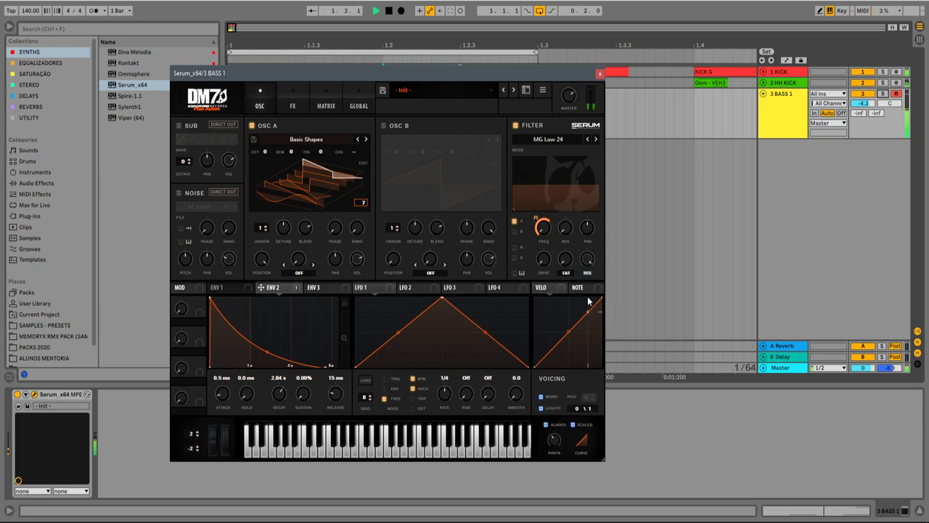
left_click(600, 75)
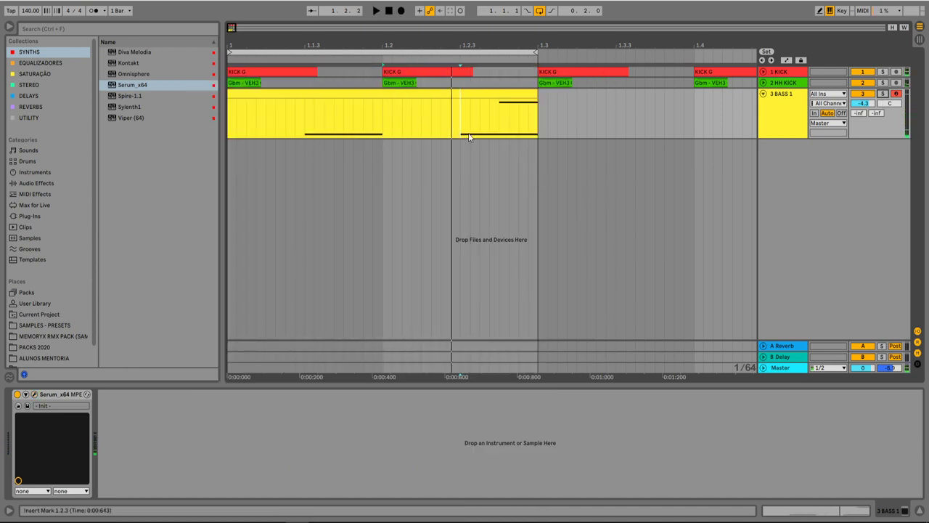
Extend the arrangement loop to one full bar, from 1.1.1 to 2.1.1, and play it briefly
left_click_drag(480, 60, 373, 150)
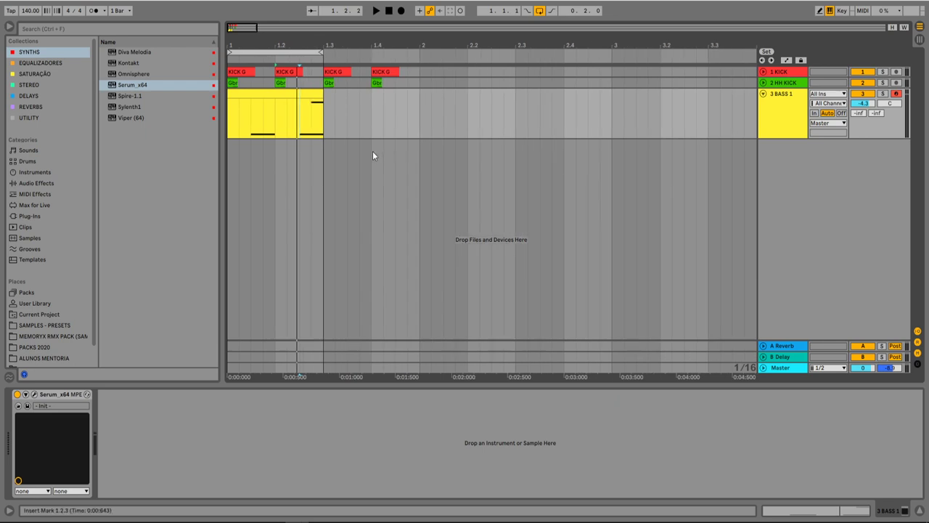
left_click(280, 114)
left_click(290, 97)
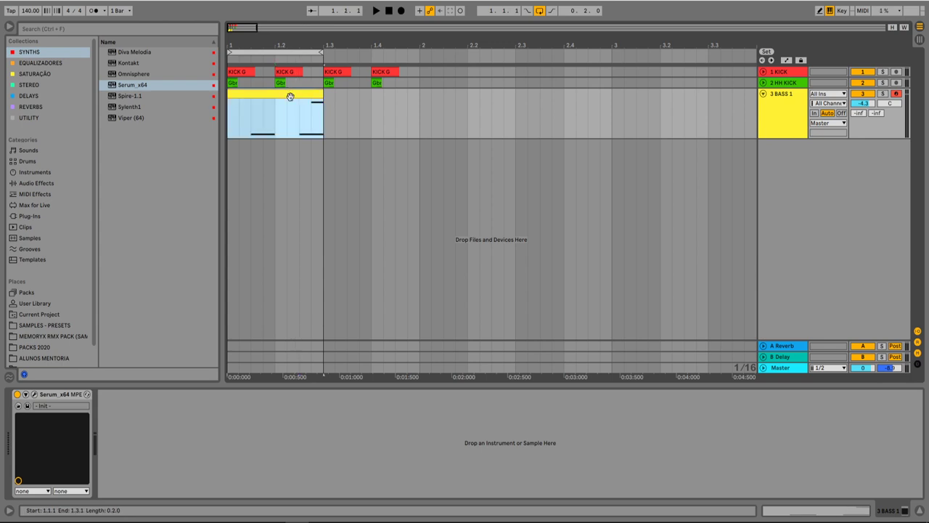
left_click_drag(323, 51, 420, 50)
key("space")
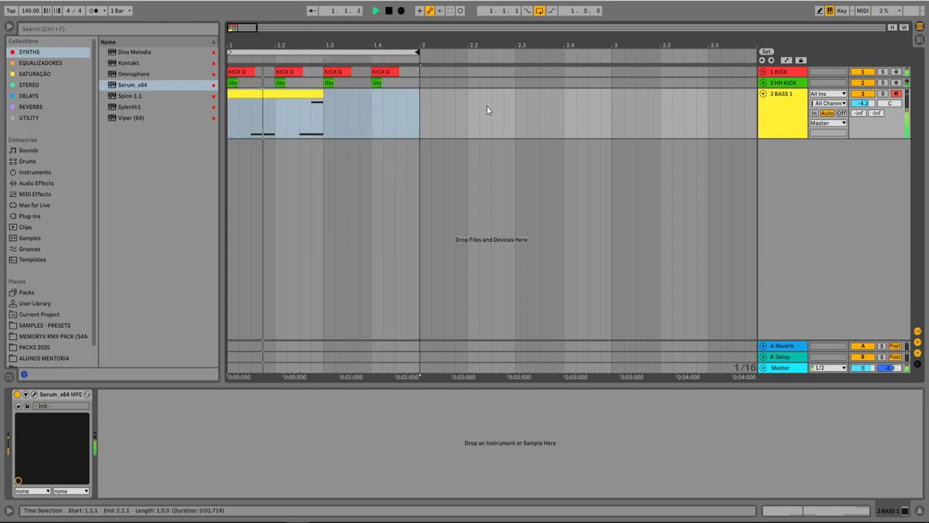
key("space")
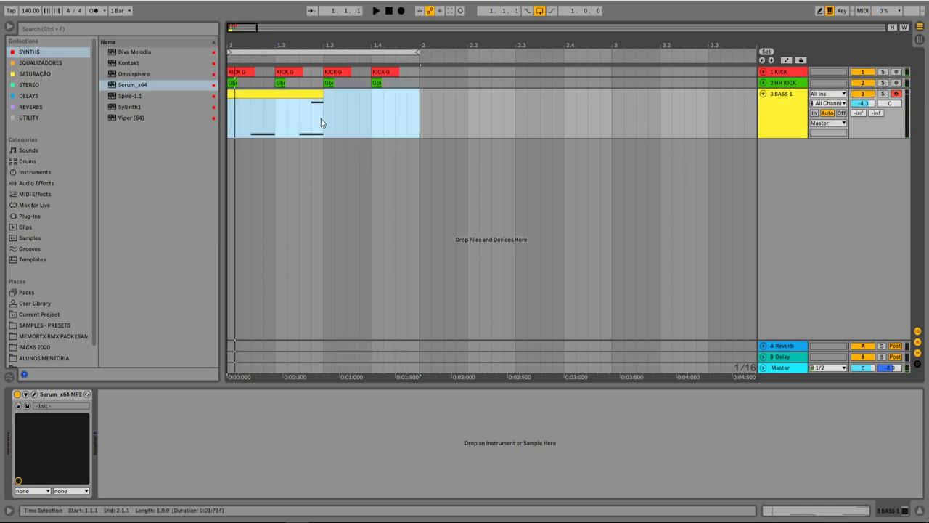
Duplicate the BASS 1 track and place the duplicate's clip from 1.3.1 to 2.1.1, after the original
left_click_drag(322, 120, 391, 112)
left_click(373, 113)
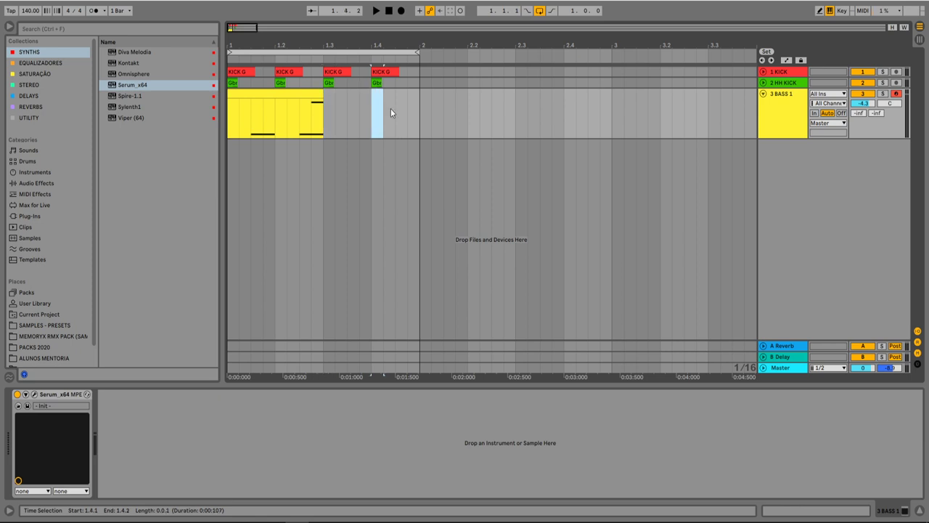
right_click(778, 179)
left_click(774, 123)
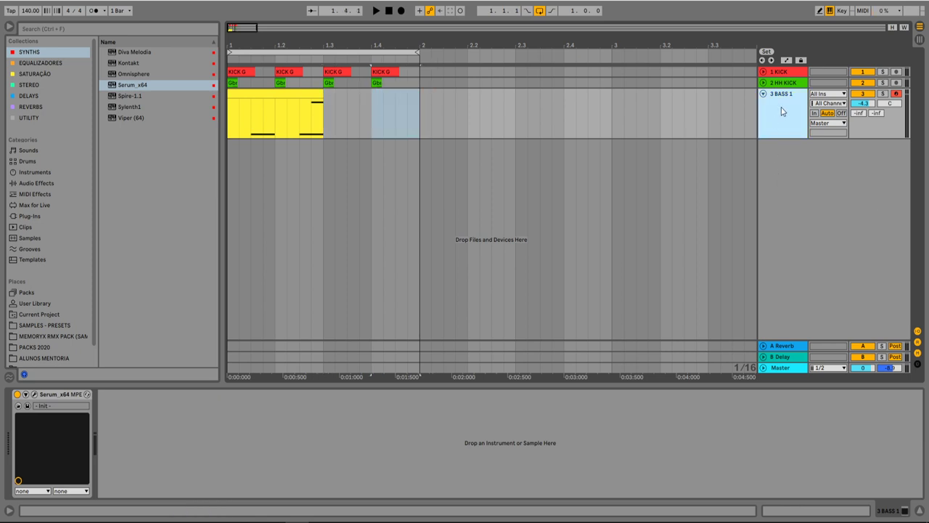
key("ctrl+d")
left_click_drag(284, 149, 378, 169)
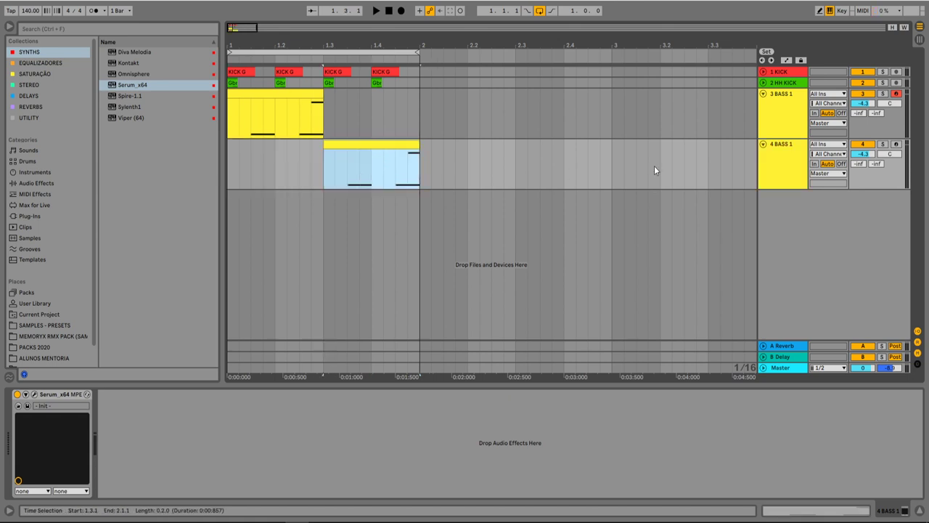
In the duplicated track's clip, extend the first G0 note back to 1.1.1 and delete the A1 note
double_click(357, 145)
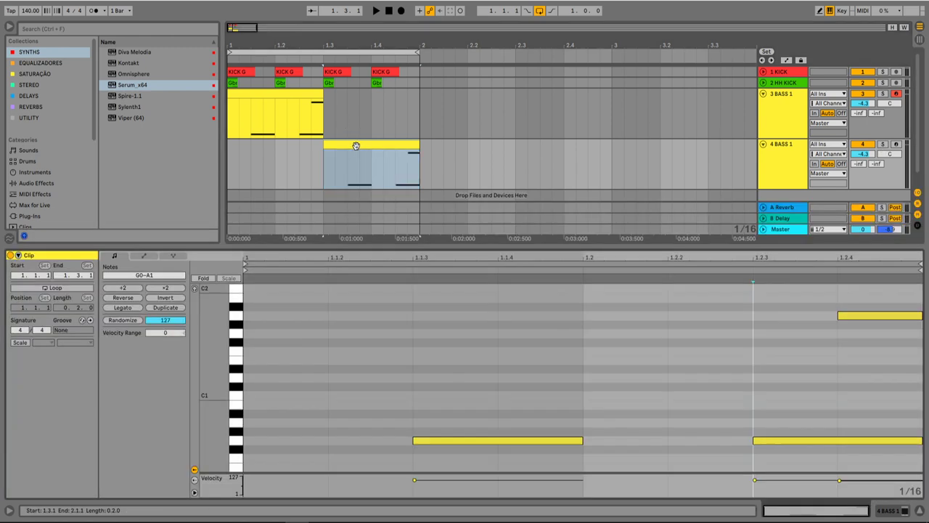
left_click_drag(413, 440, 245, 440)
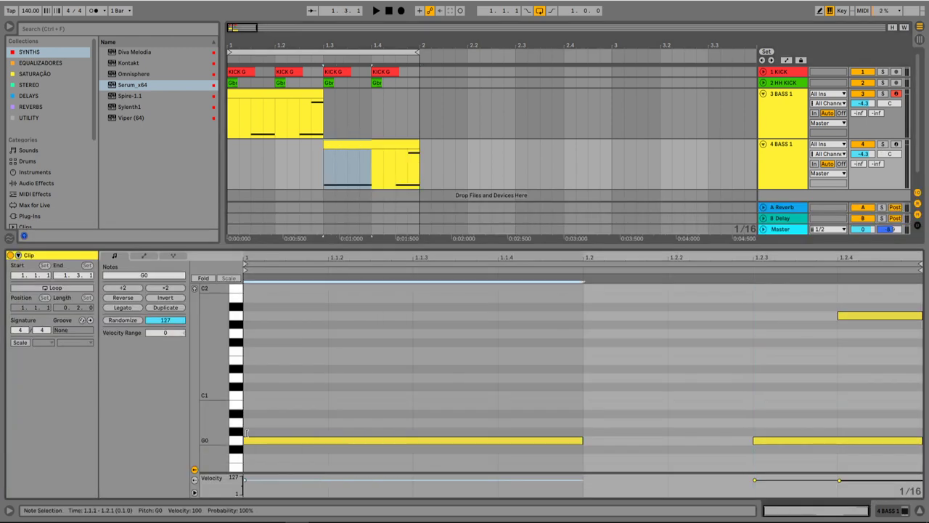
left_click(886, 315)
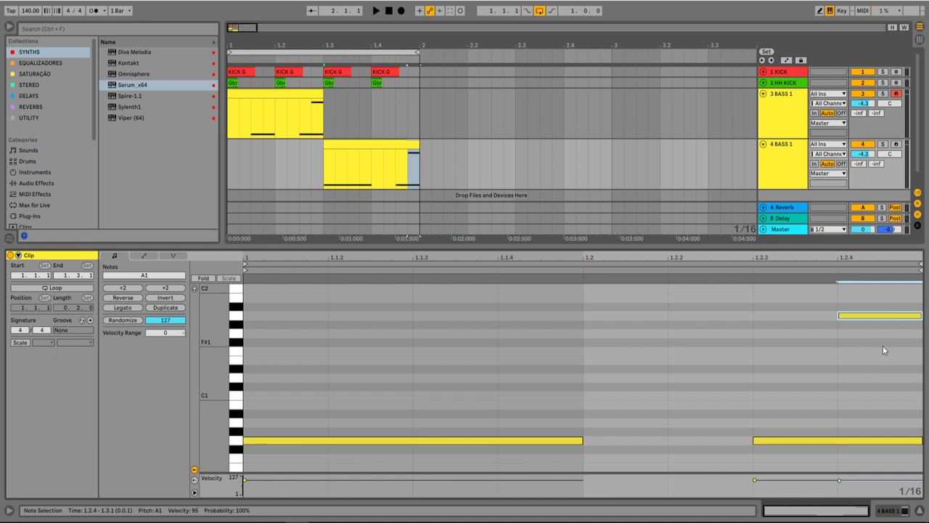
key("Delete")
Extend the clip's second G0 note back to 1.2.1 and lower it two semitones to F0
left_click(804, 440)
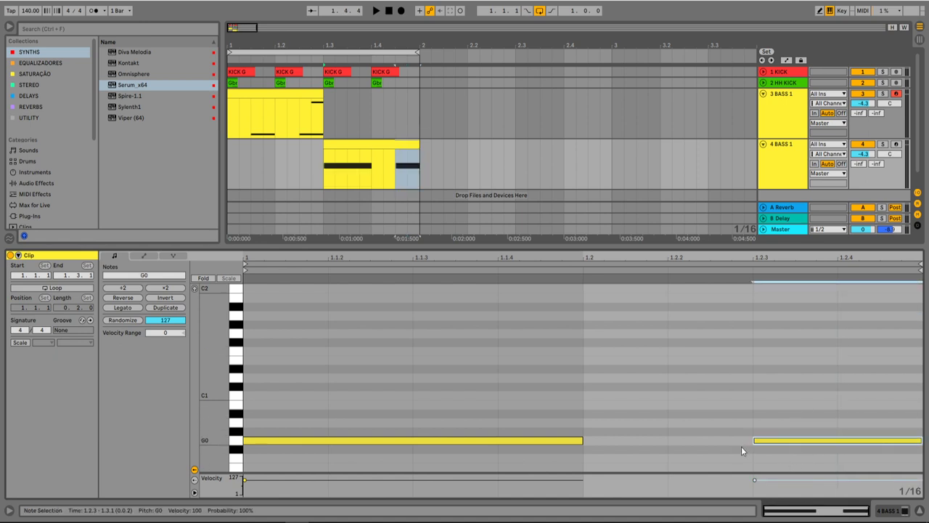
left_click_drag(754, 439, 582, 439)
left_click(680, 458)
left_click(681, 440)
key("Down")
key("Down")
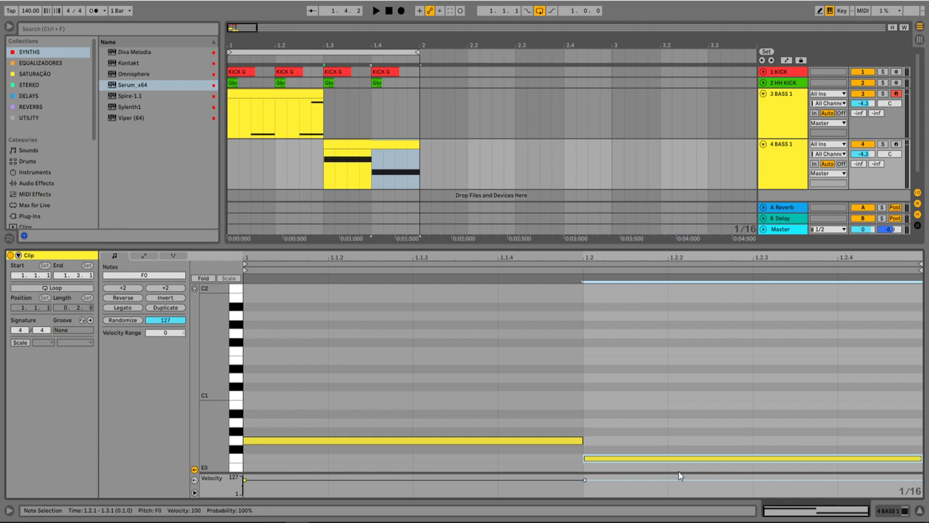
Play the one-bar loop, solo the duplicated BASS 1 track, and loop its clip from 1.3.1 to 2.1.1
left_click(270, 94)
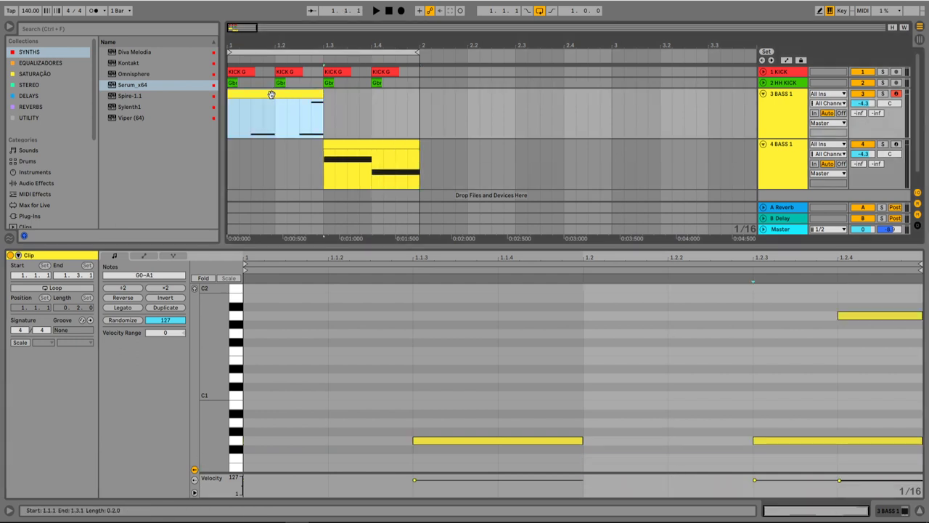
key("space")
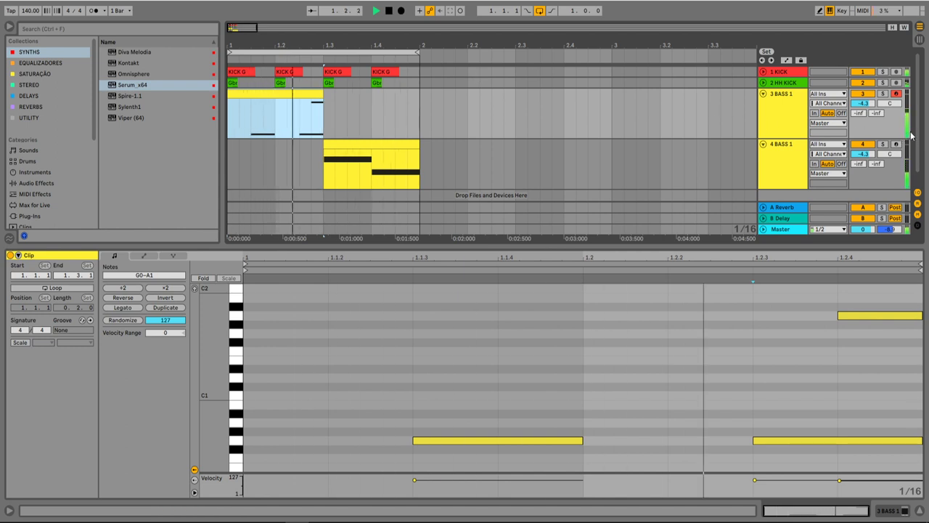
key("space")
key("space")
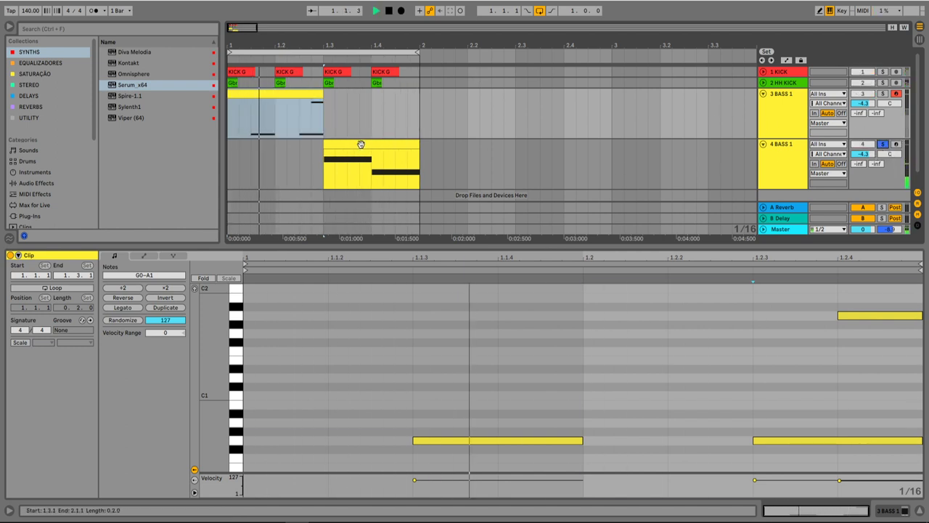
left_click(361, 146)
left_click(338, 116)
key("space")
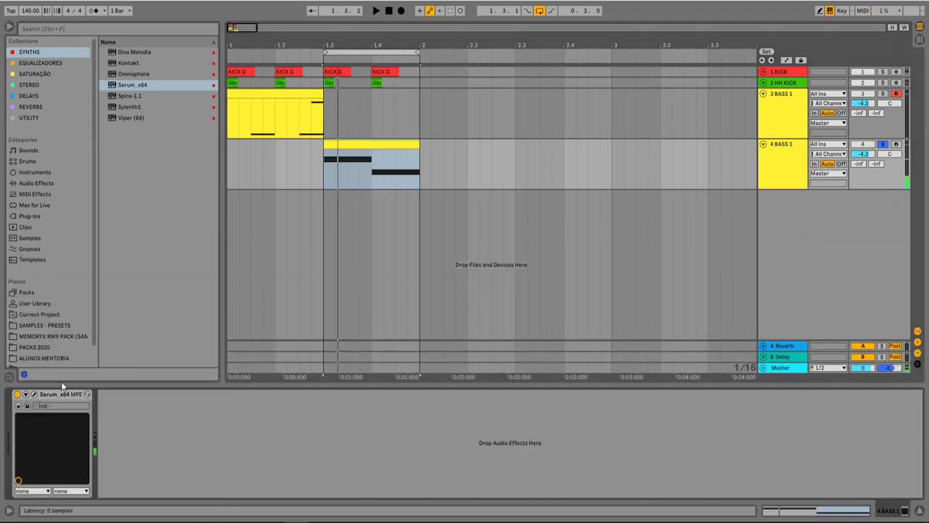
In the duplicated BASS 1 track's Serum, set Envelope 2's attack to 243 ms while the loop plays
key("ctrl+alt+p")
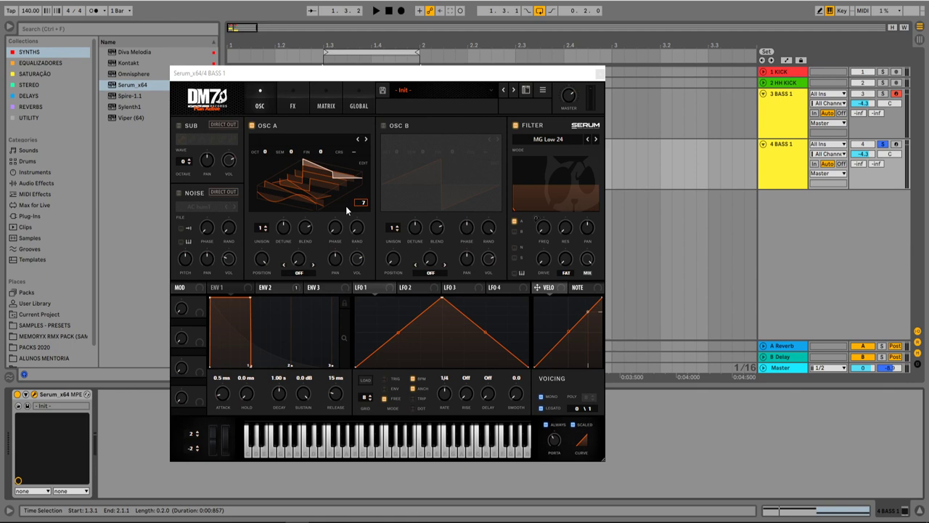
left_click_drag(520, 72, 545, 158)
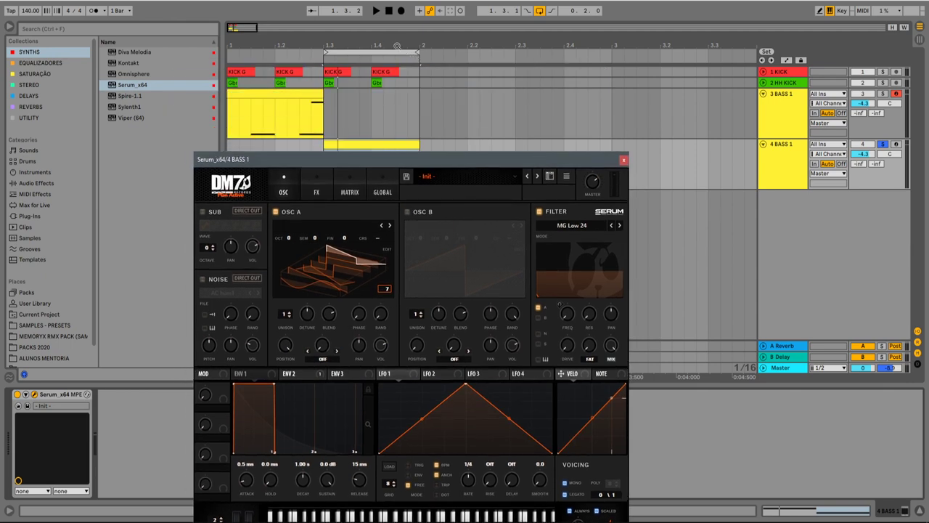
left_click_drag(475, 158, 475, 85)
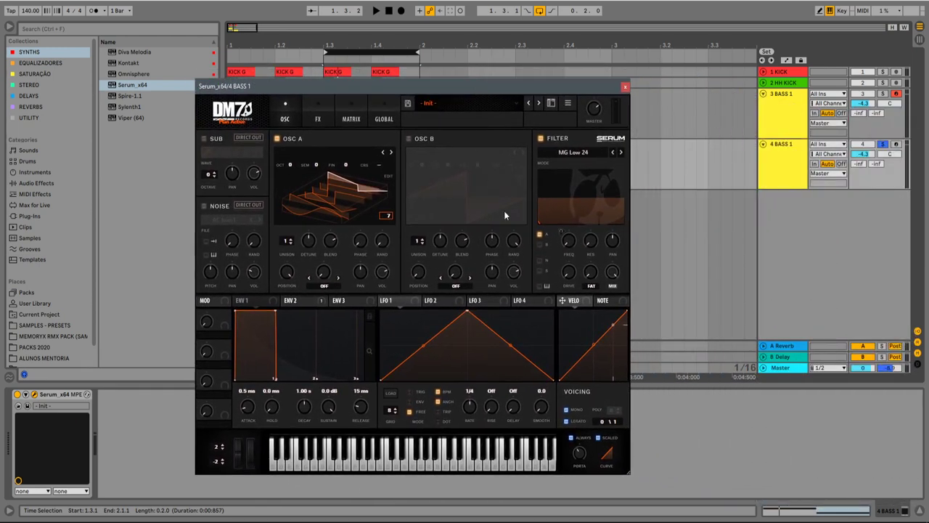
left_click(299, 300)
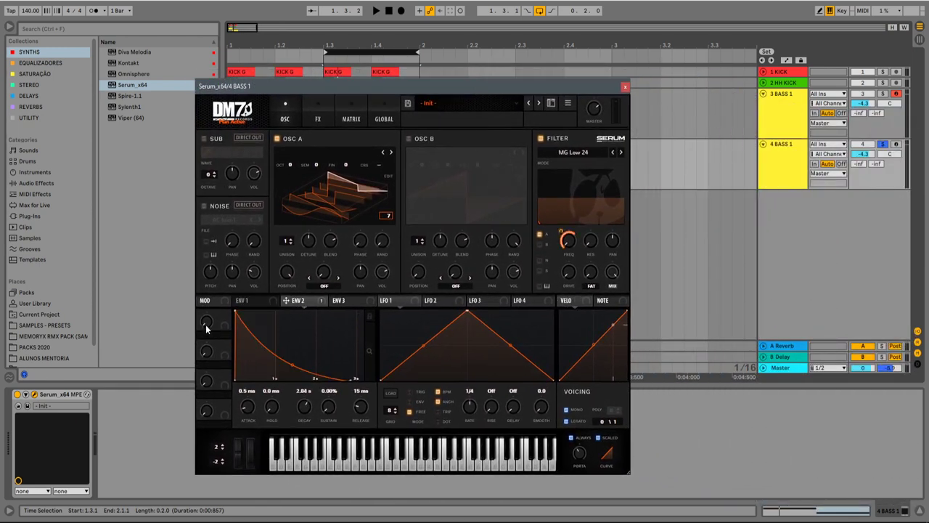
left_click_drag(236, 311, 269, 305)
key("space")
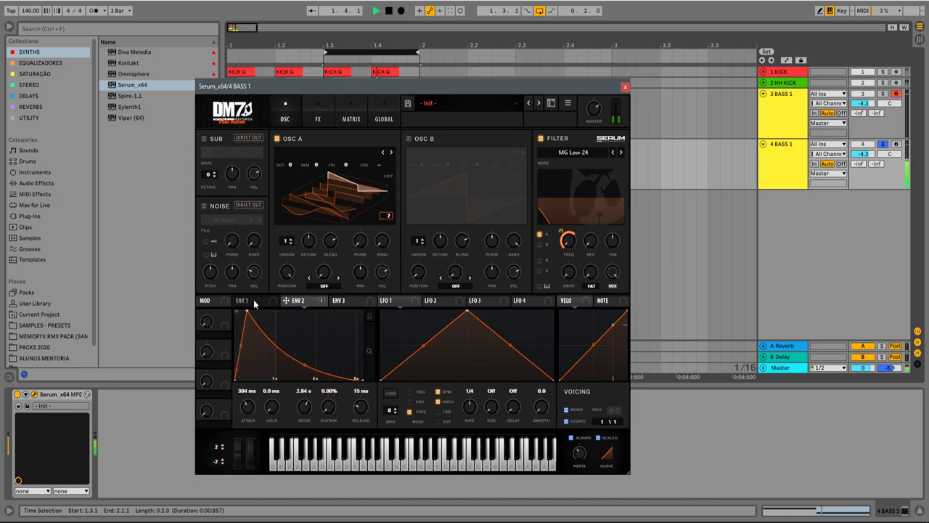
left_click_drag(248, 310, 243, 310)
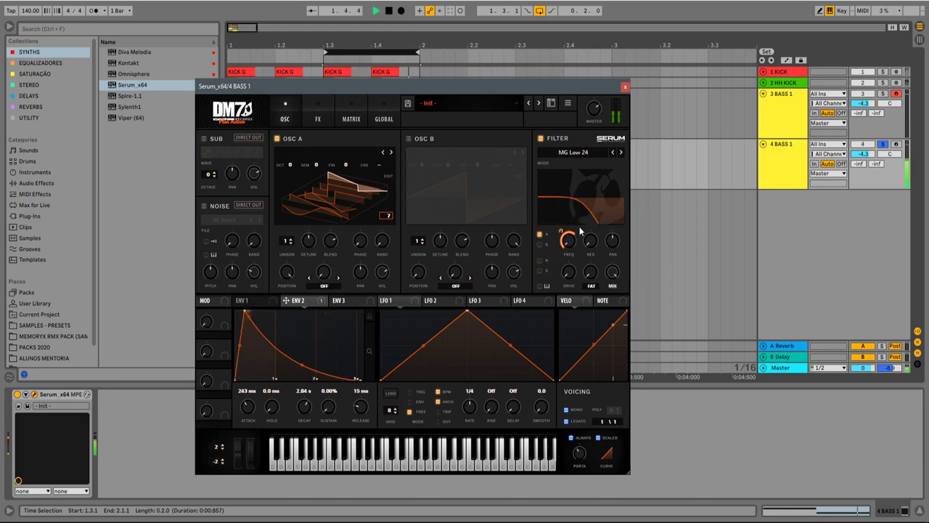
Reduce Envelope 2's modulation amount on Serum's filter cutoff, close the synth window and stop playback
mouse_move(559, 243)
left_click_drag(559, 243, 563, 234)
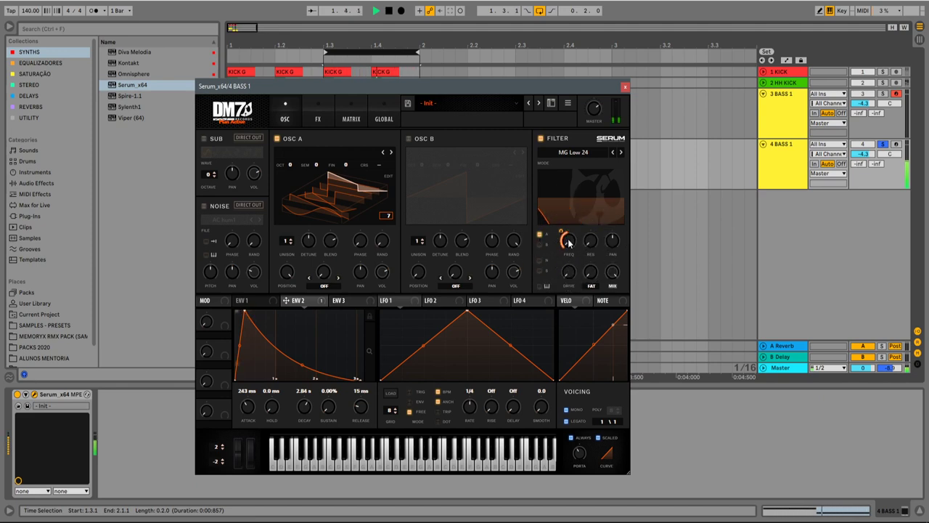
mouse_move(569, 239)
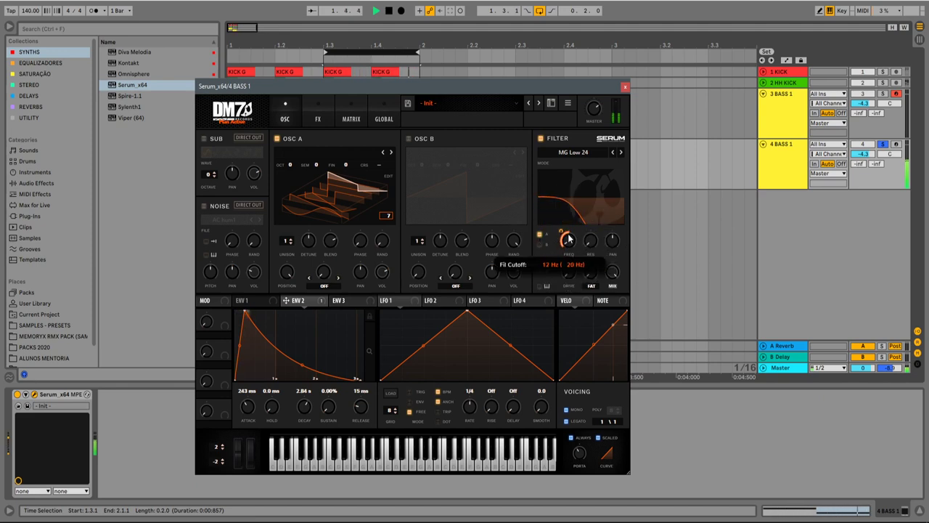
left_click(625, 86)
key("space")
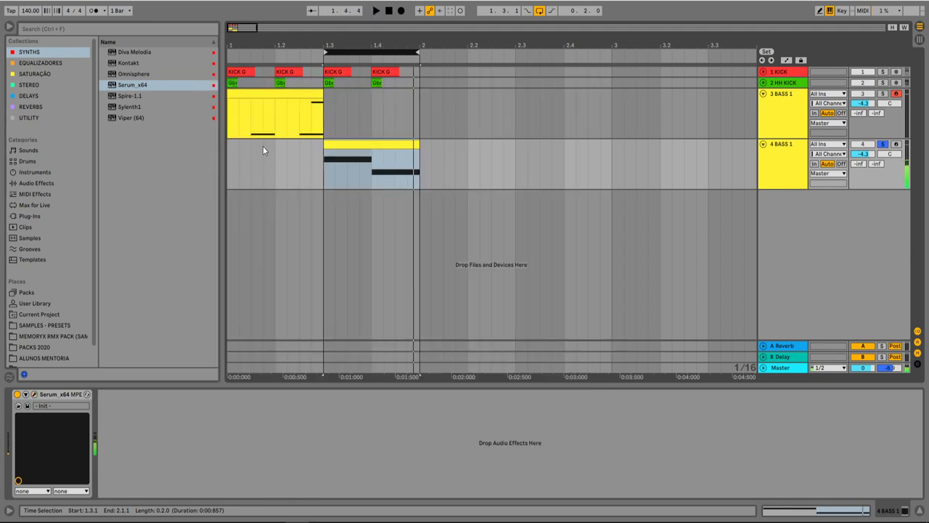
Add FabFilter Pro-Q 3 after Serum on the duplicated BASS 1 track and create a low cut at about 55 Hz
left_click(57, 64)
left_click_drag(134, 51, 181, 446)
left_click(228, 216)
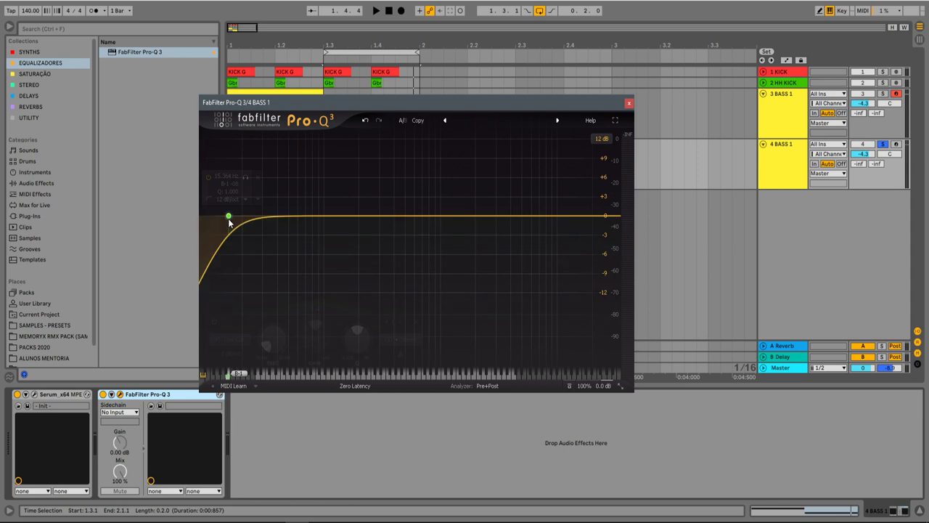
left_click_drag(230, 215, 293, 218)
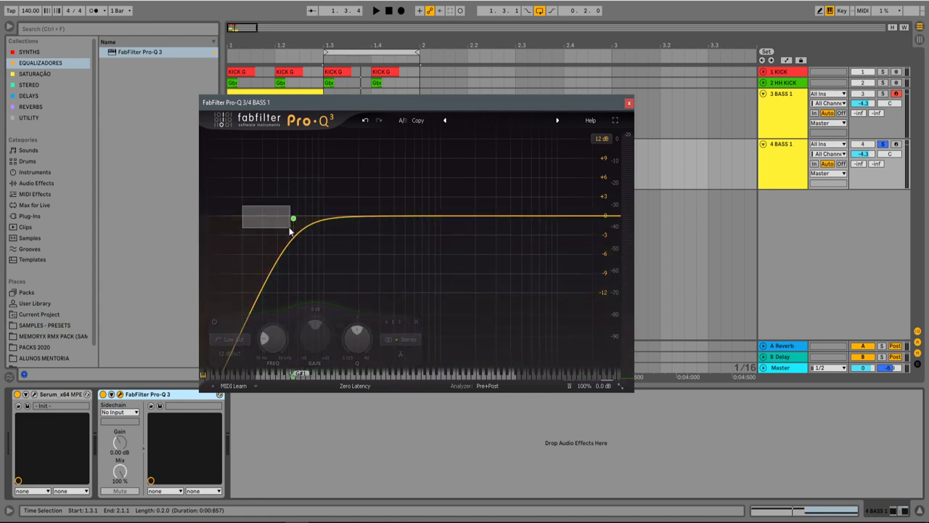
Fine-tune the low cut to about 56 Hz at 12 dB/oct during playback, and close the equalizer window
key("space")
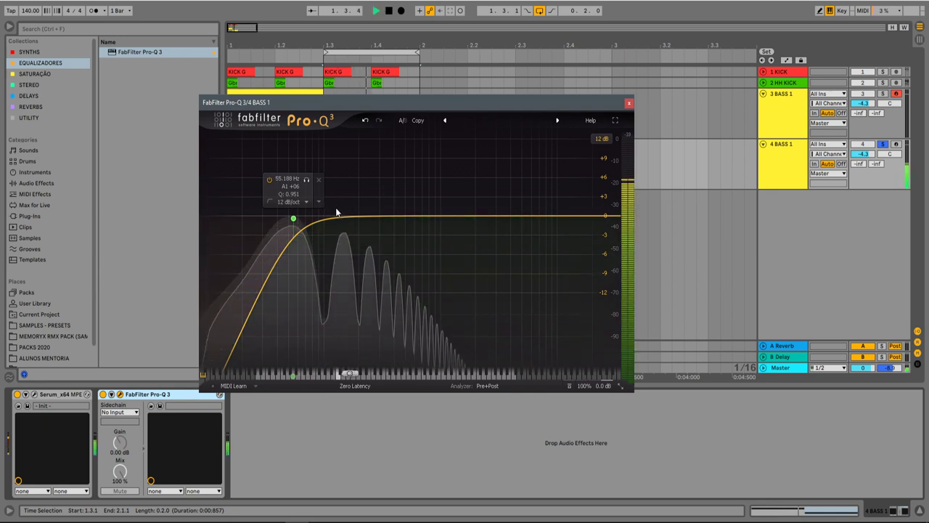
left_click_drag(294, 218, 287, 214)
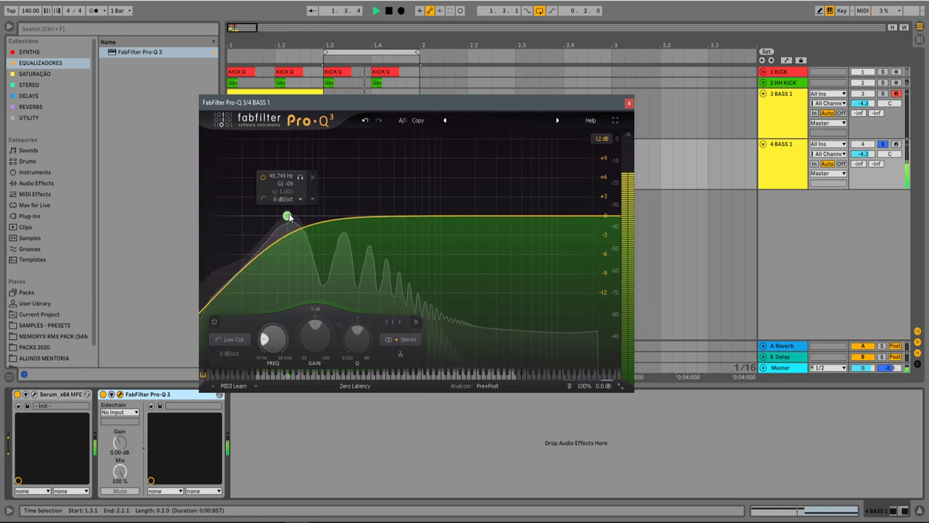
left_click_drag(287, 214, 295, 214)
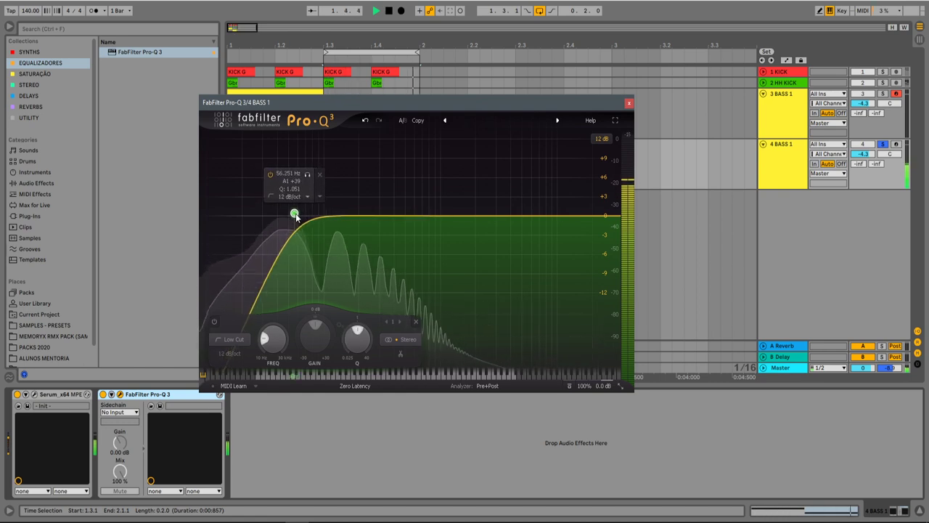
left_click(629, 102)
key("space")
Add LFOTool to the duplicated BASS 1 track and move the LFO curve's peak close to the end of the cycle
left_click(52, 117)
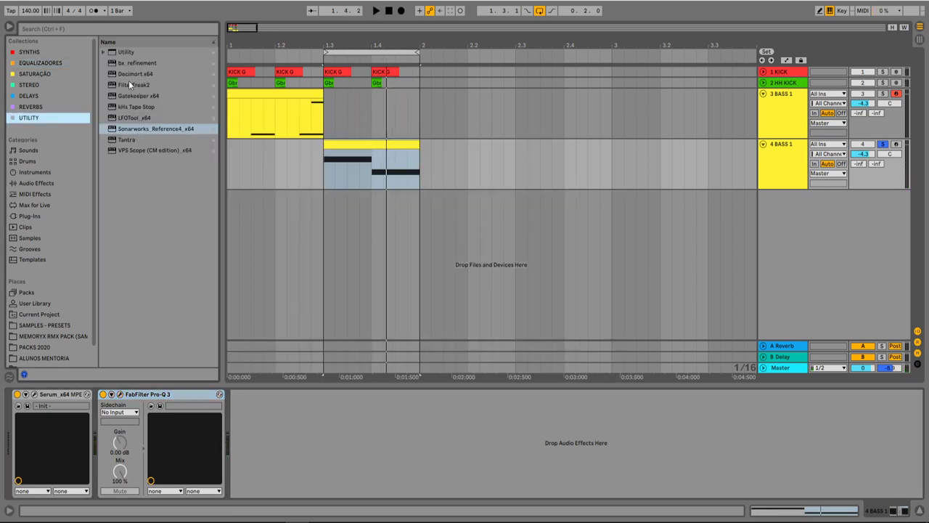
left_click_drag(132, 120, 135, 118)
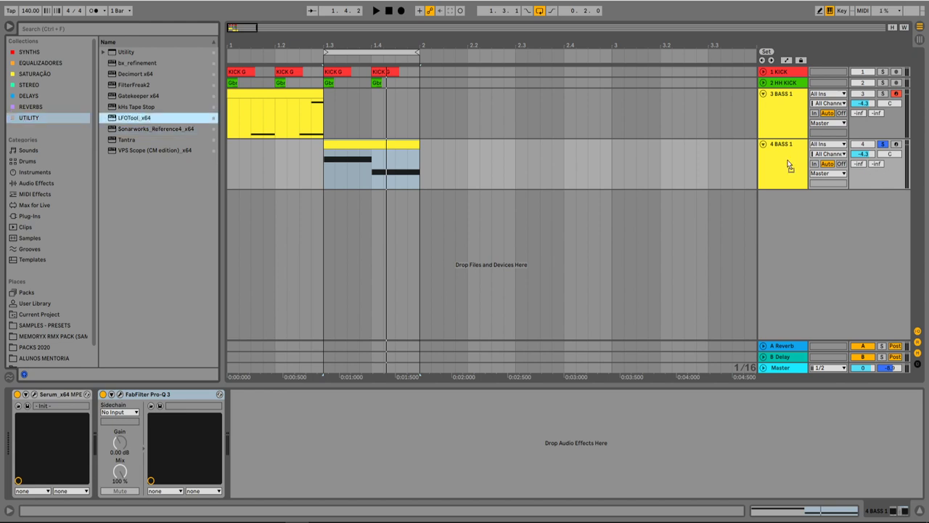
left_click_drag(784, 159, 737, 175)
left_click_drag(374, 158, 368, 183)
left_click_drag(463, 147, 451, 138)
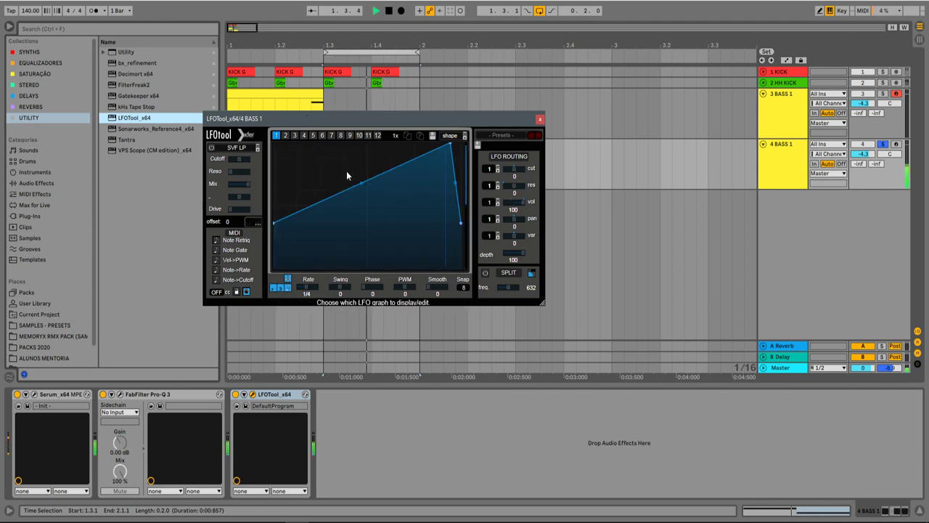
Lower the LFO curve's start to zero, bow its rise upward, shift the peak slightly later, and close LFOTool
left_click_drag(273, 223, 274, 267)
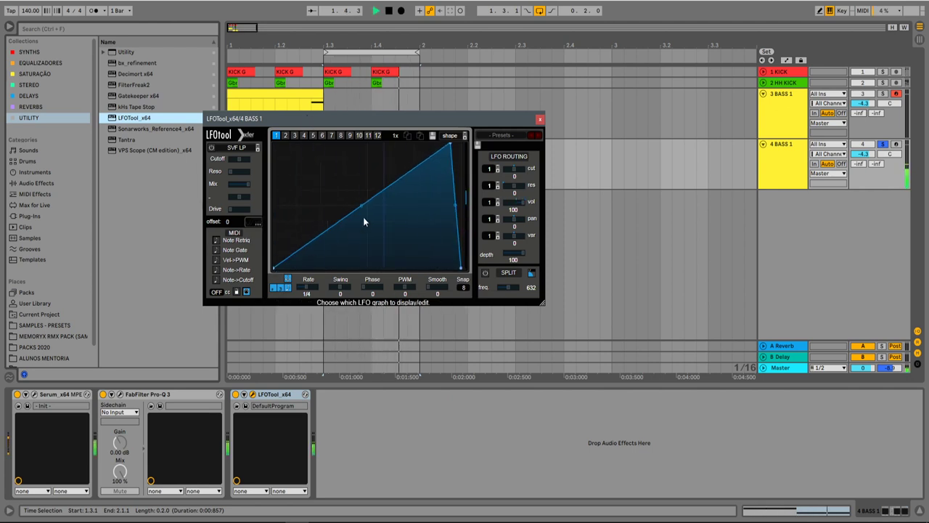
left_click_drag(365, 206, 367, 195)
left_click_drag(450, 143, 454, 143)
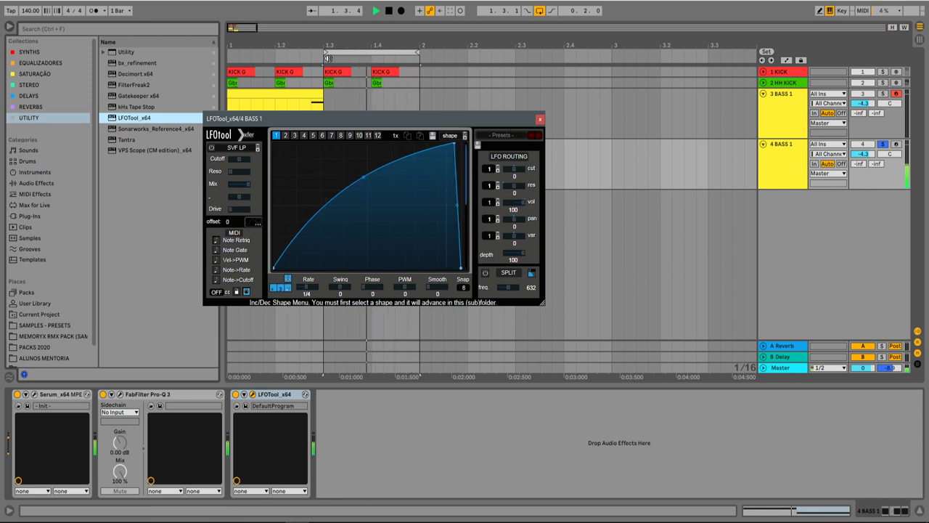
left_click(540, 118)
Check the track levels in the mixer view, return to the arrangement and stop playback
key("Tab")
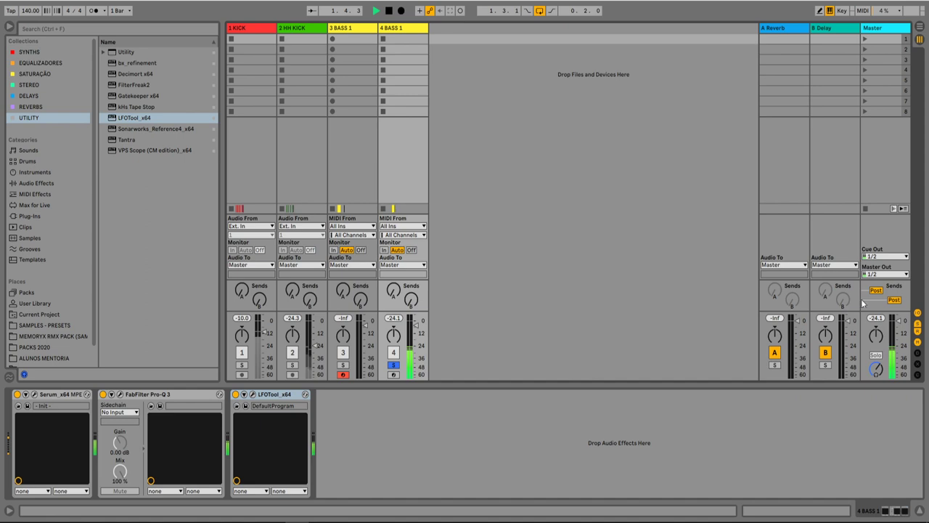
key("Tab")
key("space")
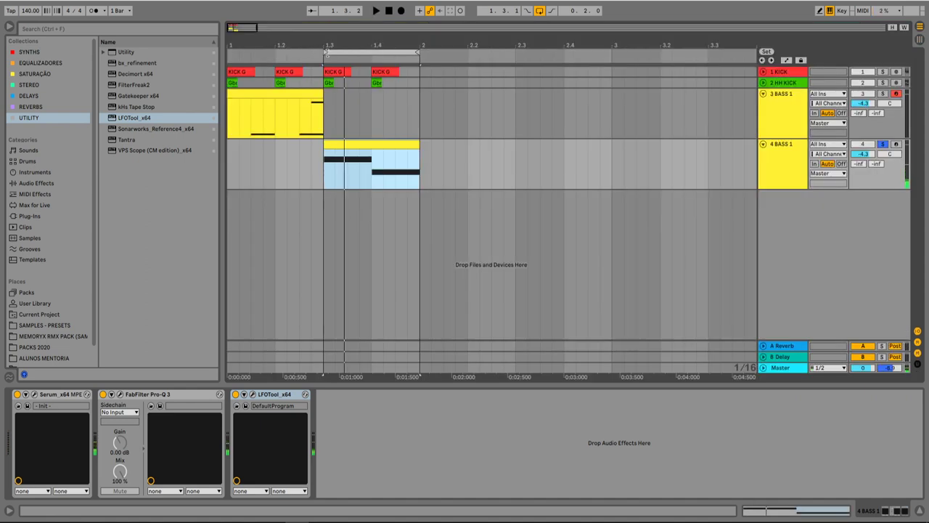
Extend the loop back to 1.1.1, solo the original BASS 1 track as well, and play both basses together
left_click_drag(325, 51, 228, 52)
key("space")
left_click(884, 93)
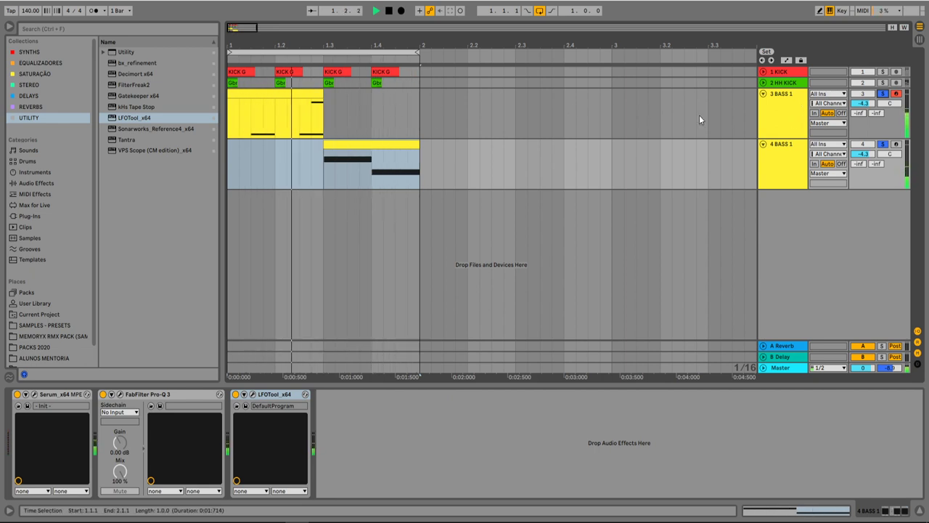
key("space")
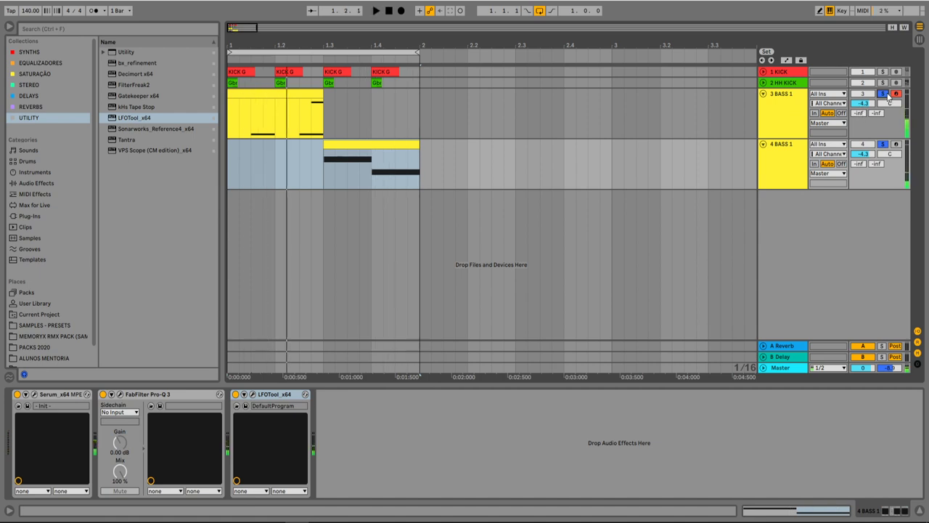
Clear the solos, play the full groove and raise the duplicated BASS 1 track's volume to -2.1 dB
left_click(885, 95)
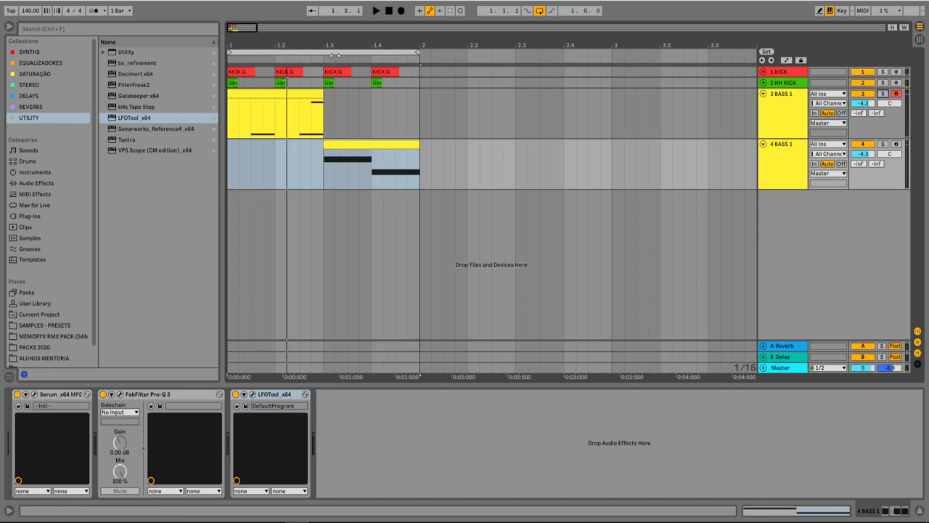
mouse_move(347, 44)
left_mouse_down()
mouse_move(347, 32)
mouse_move(348, 41)
left_mouse_up()
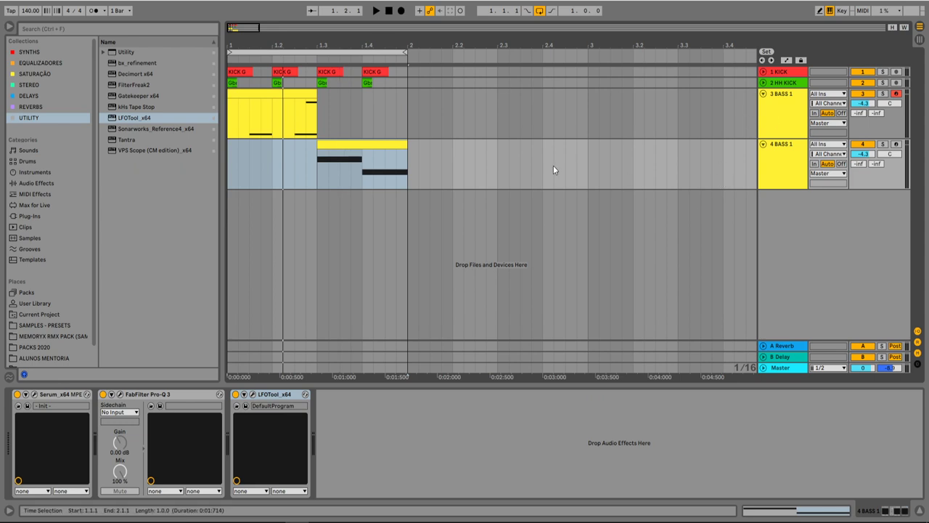
left_click(292, 106)
key("space")
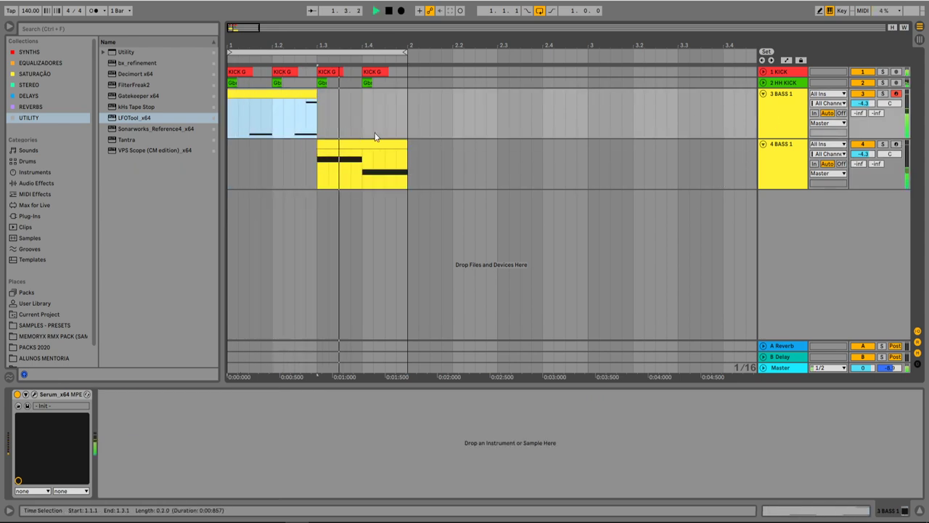
left_click_drag(862, 154, 862, 145)
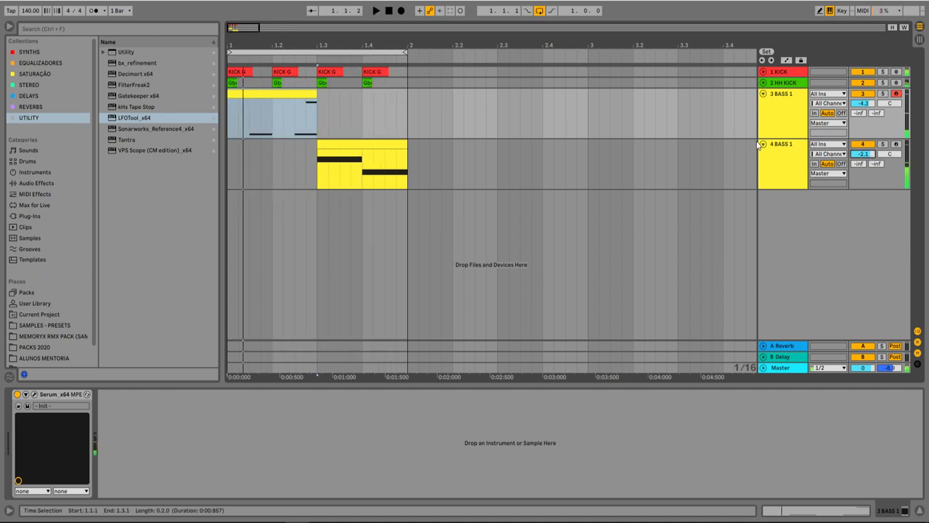
Loop only the duplicated BASS 1 track's clip, from 1.3.1 to 2.1.1
left_click(348, 141)
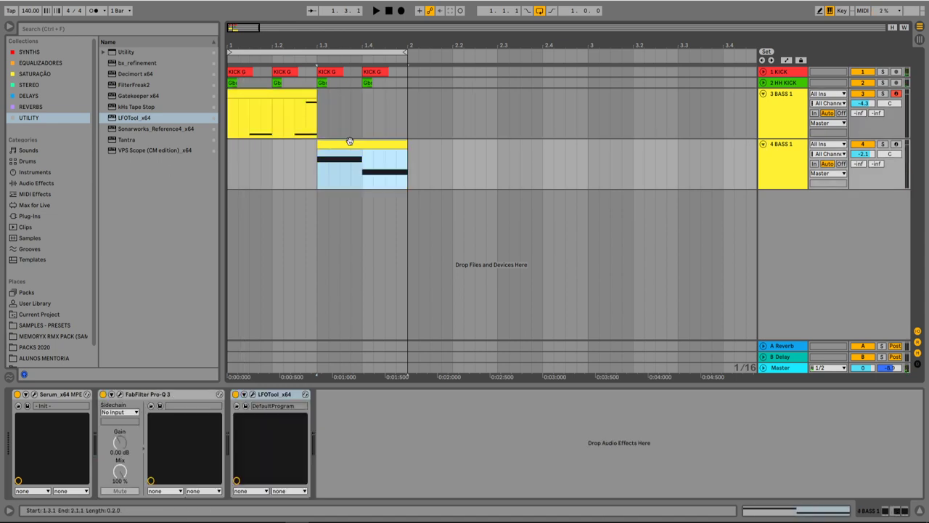
key("ctrl+l")
left_click(762, 171)
left_click(261, 181)
left_click(338, 142)
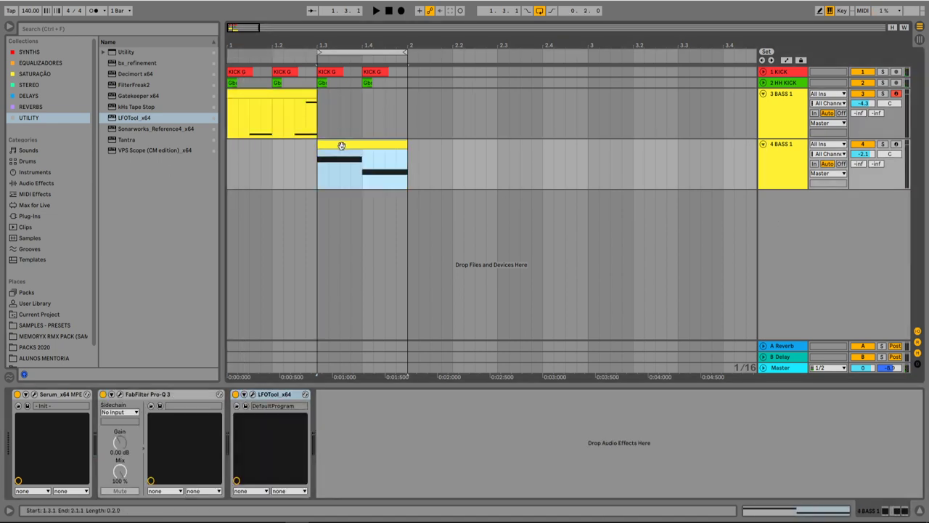
In the duplicated track's Serum, increase Envelope 2's modulation amount on the filter cutoff while the loop plays
left_click(33, 394)
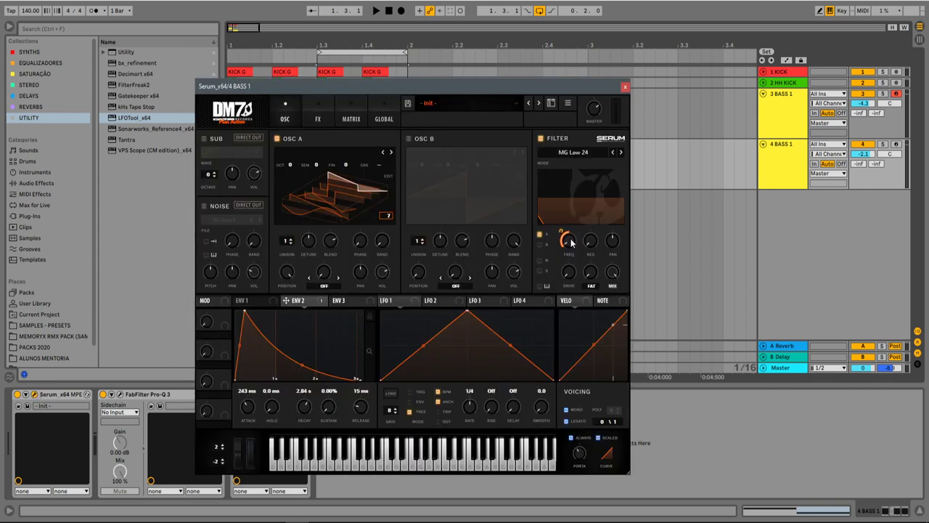
mouse_move(570, 242)
key("space")
left_click_drag(568, 238, 563, 222)
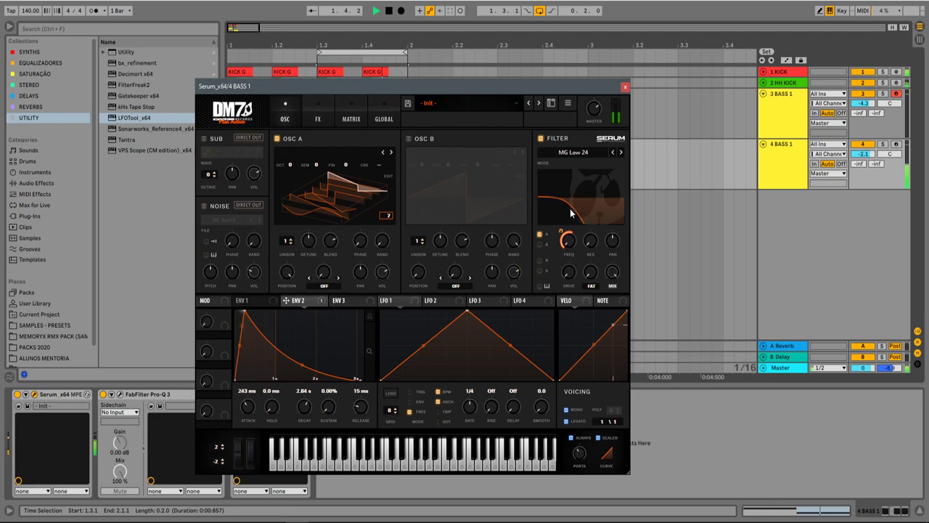
key("space")
Extend the loop back to 1.1.1, play the original BASS 1 track soloed, close Serum and select that track's clip
left_click_drag(323, 53, 231, 52)
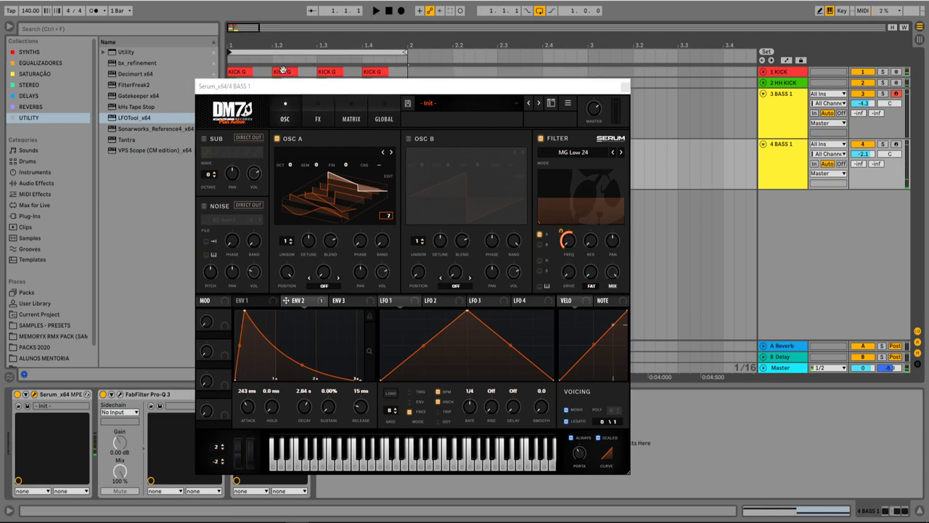
left_click(882, 93)
key("space")
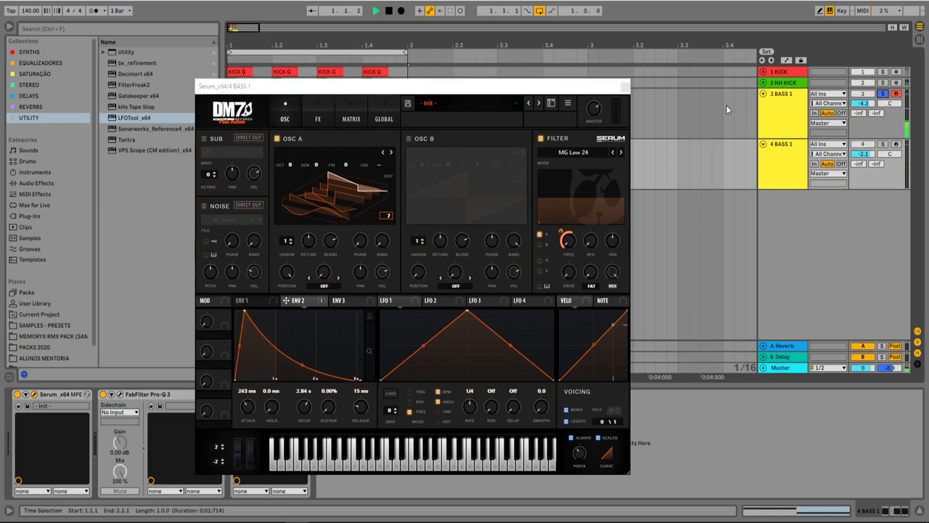
left_click(625, 87)
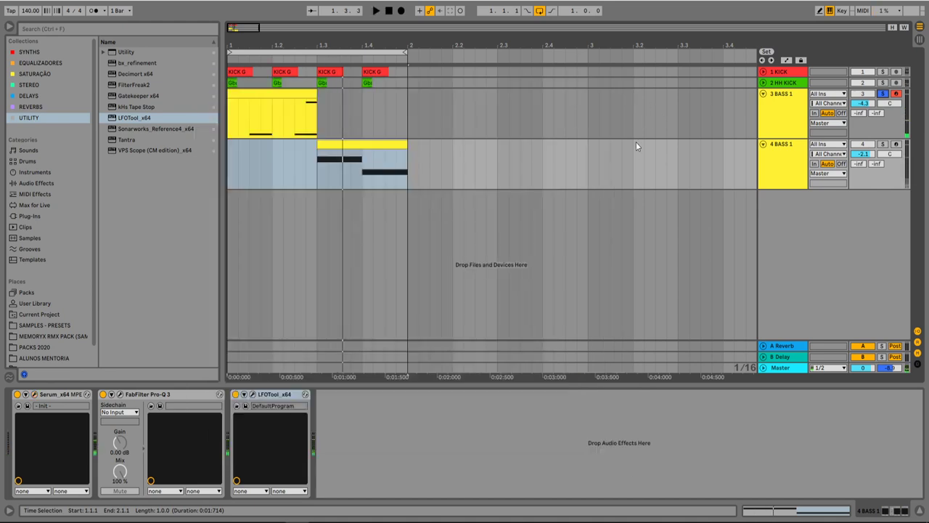
left_click(779, 116)
left_click(290, 94)
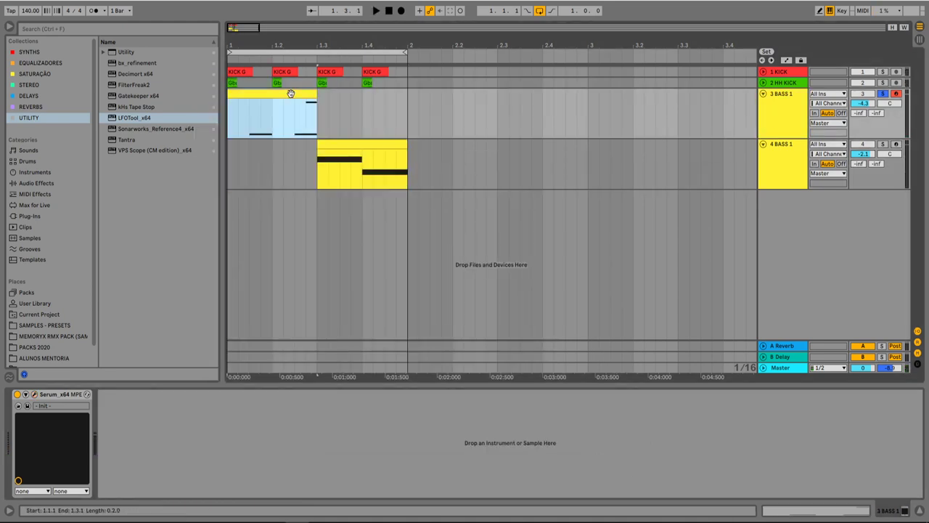
Open Serum on the soloed original BASS 1 track, play the loop and bend the velocity curve downward
left_click(34, 394)
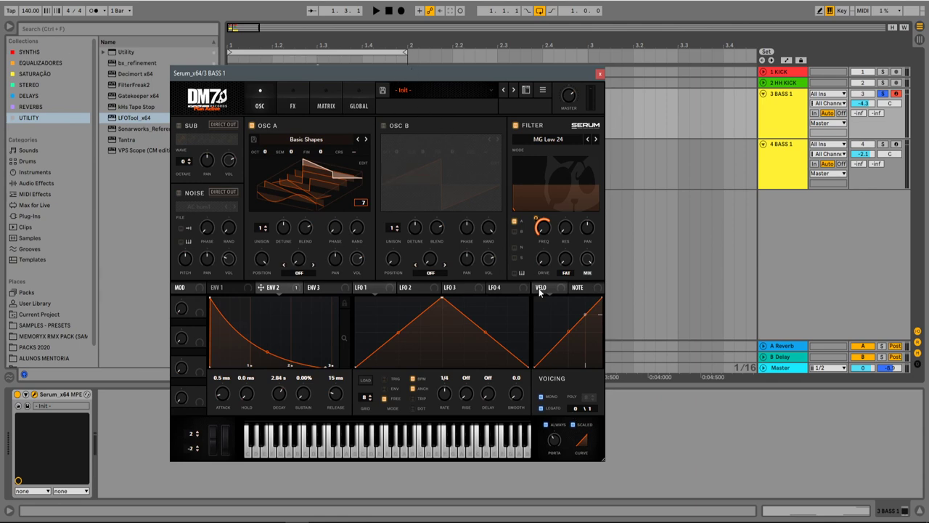
key("space")
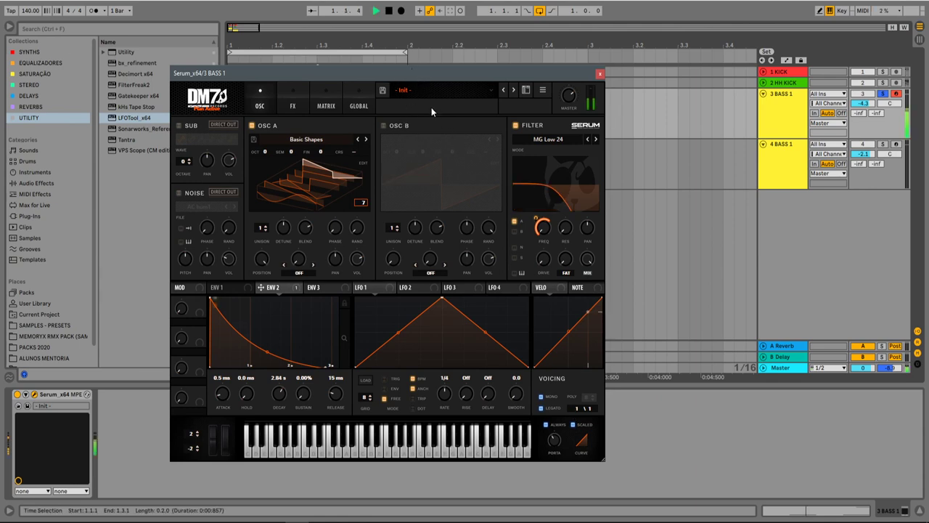
left_click_drag(568, 357, 570, 341)
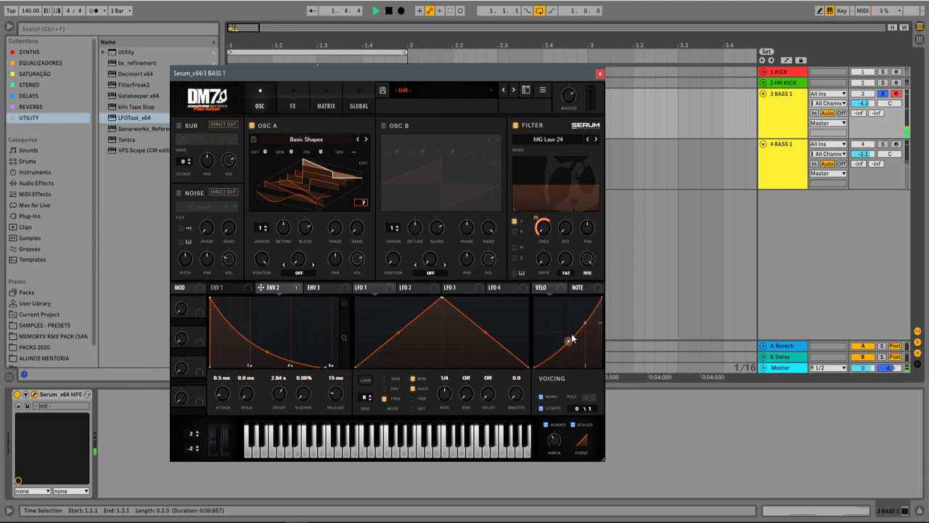
Check Serum's mono and portamento voicing settings, stop playback and close the plugin window
left_click(541, 396)
mouse_move(557, 441)
key("space")
left_click_drag(557, 76, 624, 195)
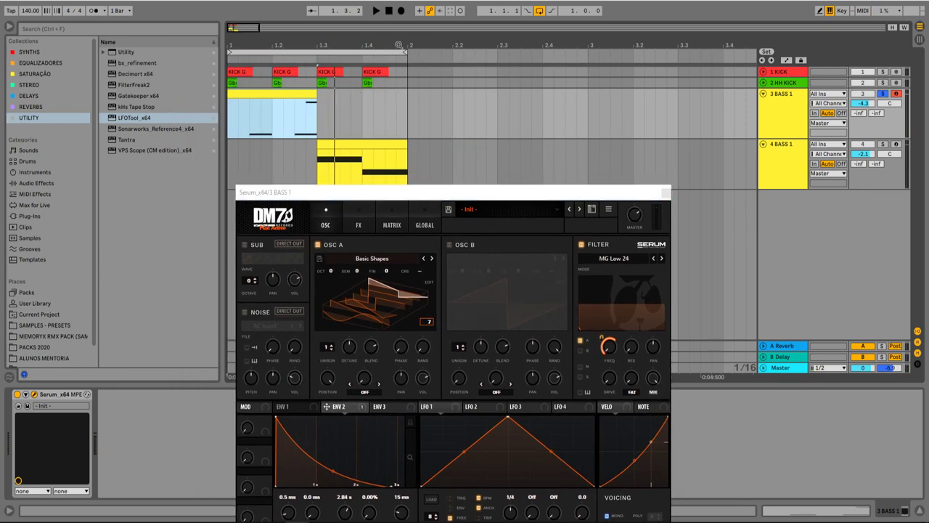
left_click_drag(559, 195, 548, 94)
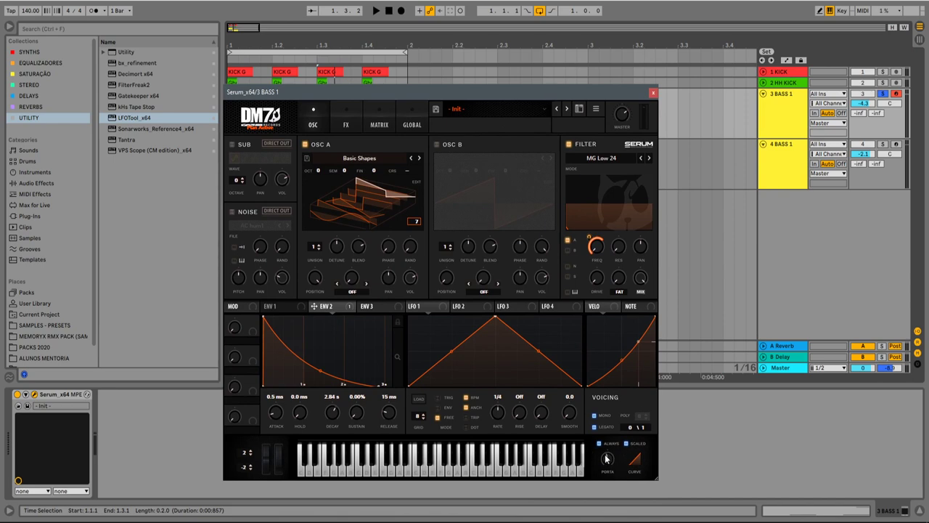
left_click(653, 93)
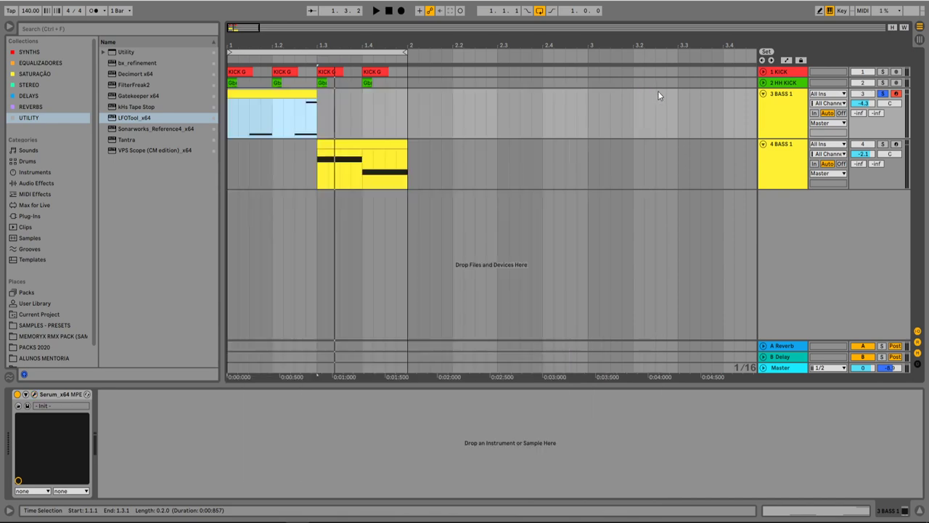
Open the original BASS 1 clip, inspect its last A1 note at 1.2.4 and play the soloed track
double_click(312, 92)
mouse_move(863, 317)
left_mouse_down()
mouse_move(837, 317)
mouse_move(890, 318)
mouse_move(777, 319)
mouse_move(870, 318)
left_mouse_up()
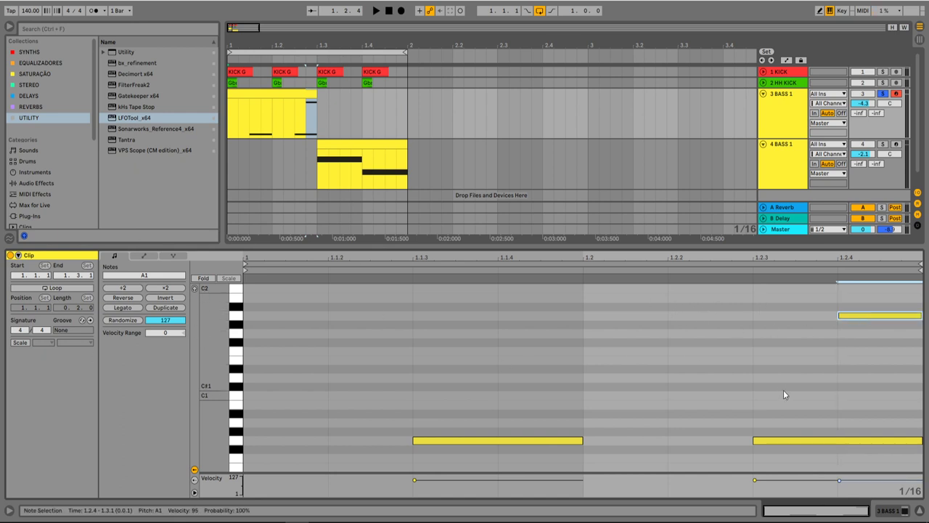
left_click(267, 91)
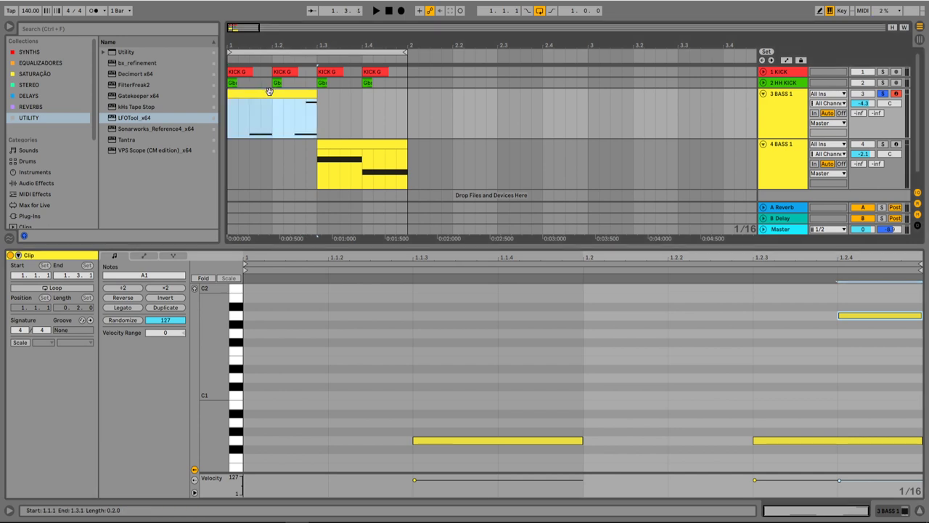
key("space")
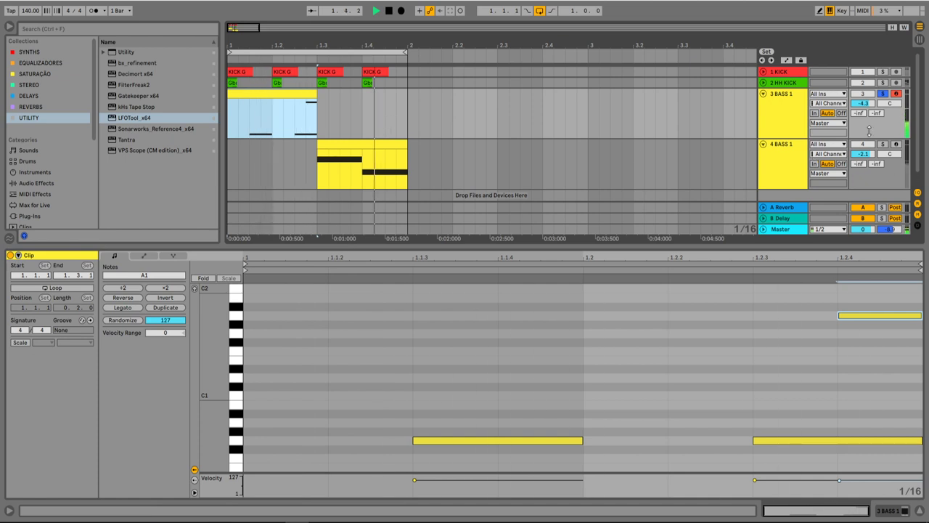
Check the levels in the mixer and set the original BASS 1 track's volume to 0 dB
key("Tab")
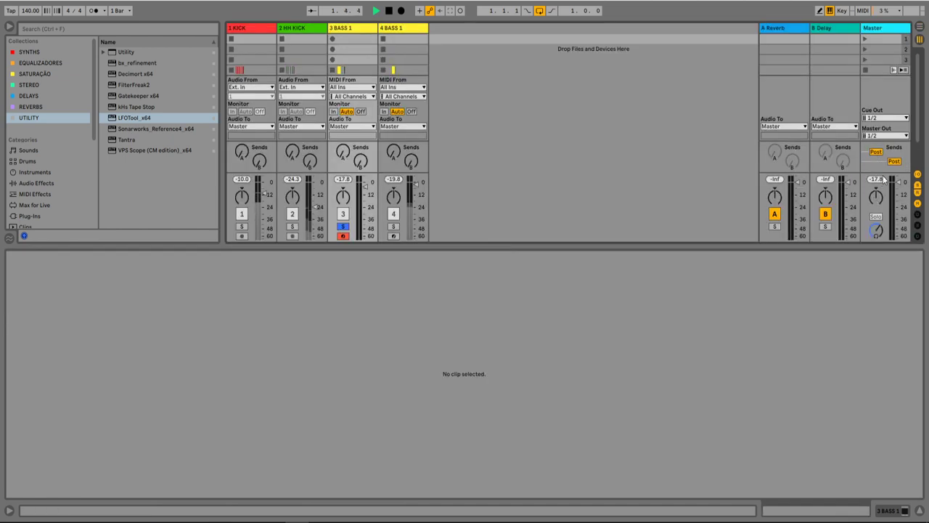
key("space")
left_click_drag(883, 183, 878, 180)
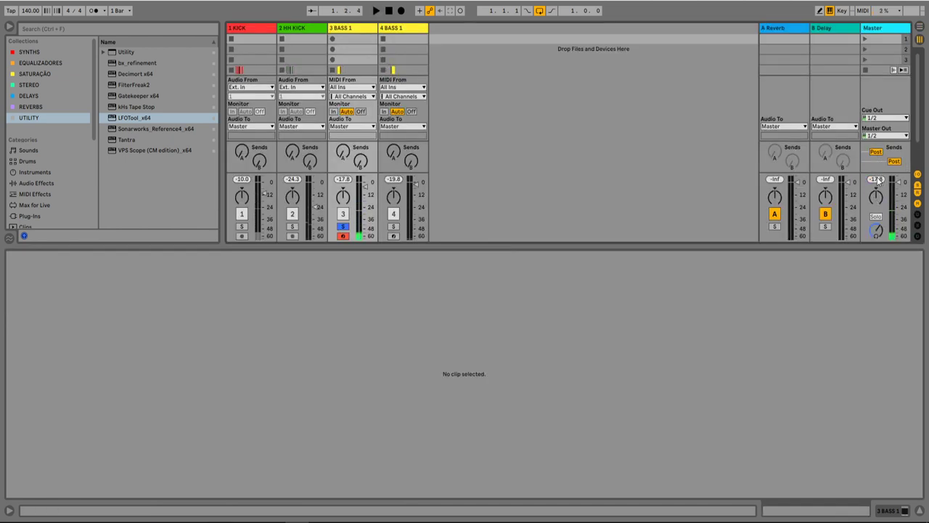
key("Tab")
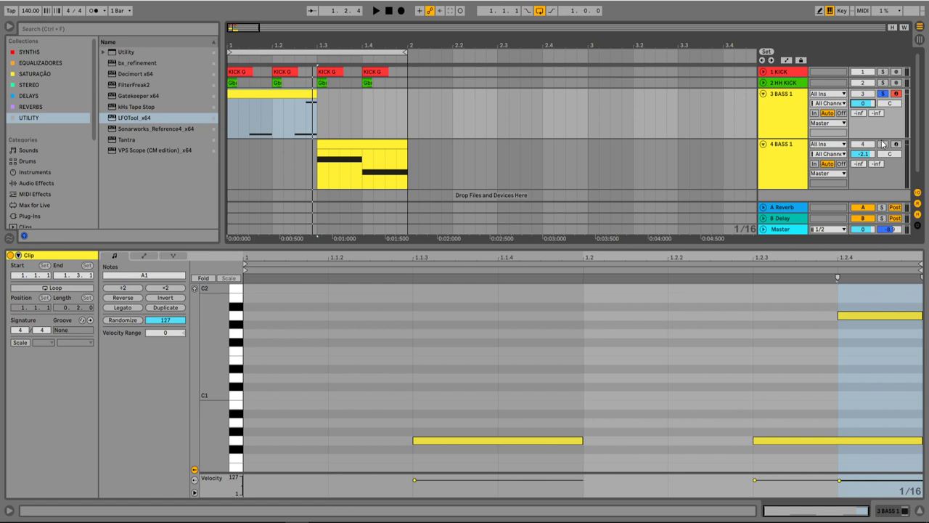
Clear the original BASS 1 track's solo and play the full groove with kick, hi-hat and both basses
left_click(374, 154)
left_click(791, 174)
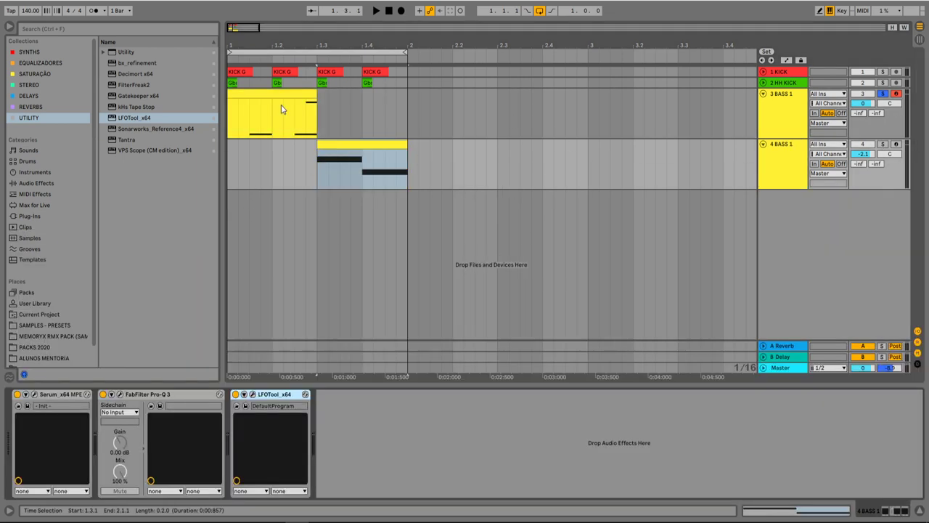
left_click(883, 94)
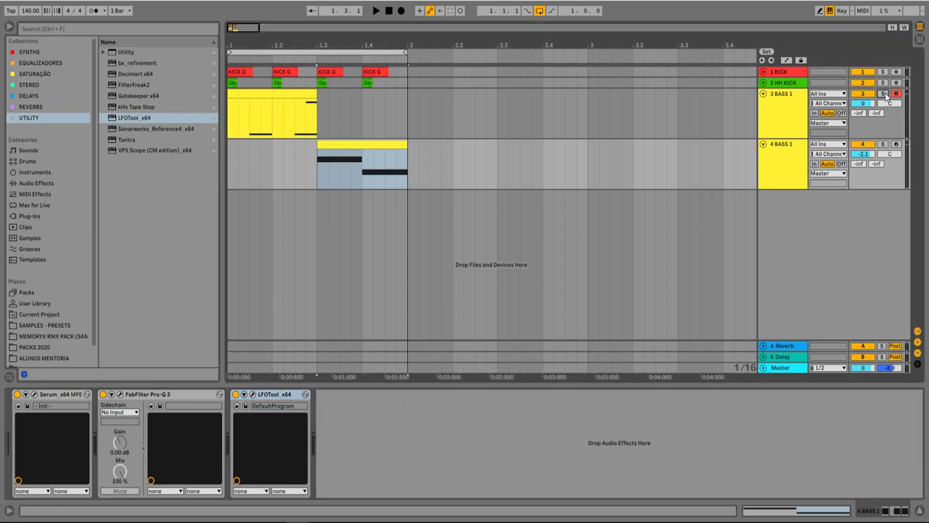
left_click(274, 95)
key("space")
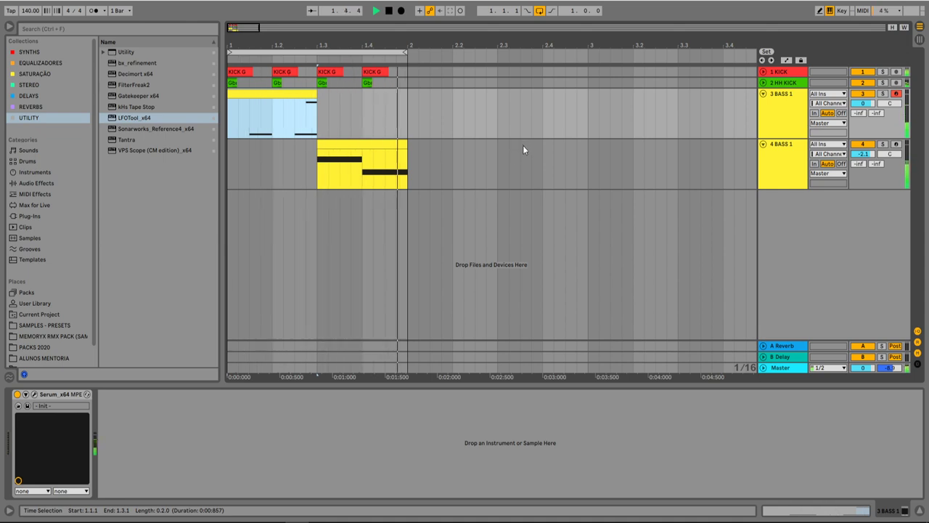
key("space")
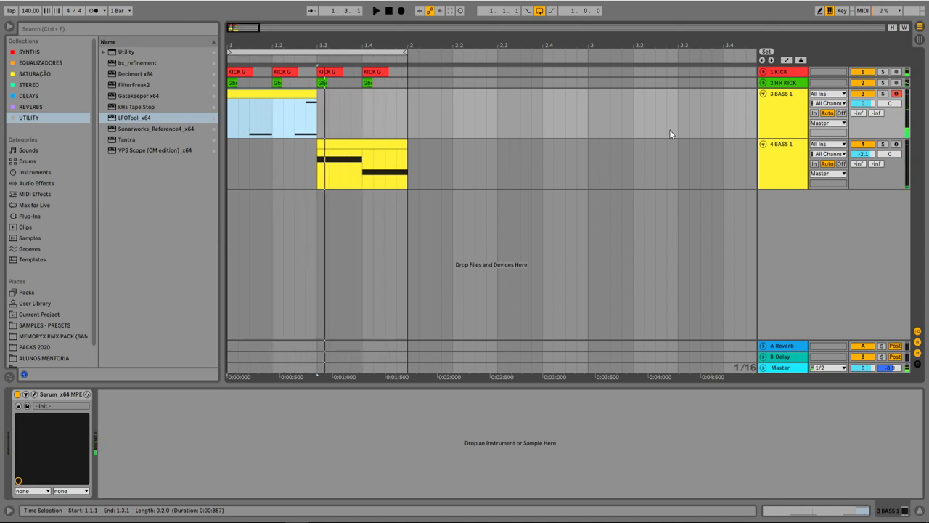
Group the two BASS 1 tracks and rename the group BASS GROUP
left_click(779, 115)
left_click(788, 170, "shift")
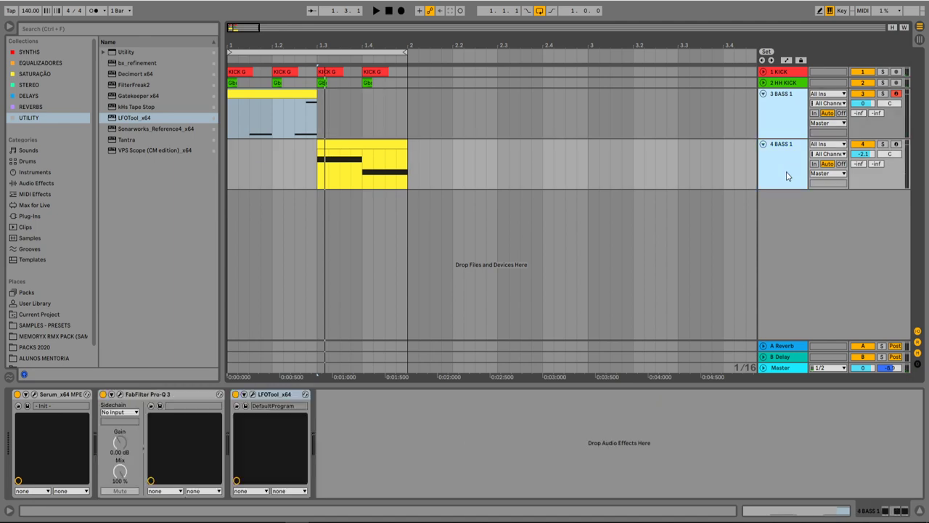
key("ctrl+g")
key("ctrl+r")
type("B")
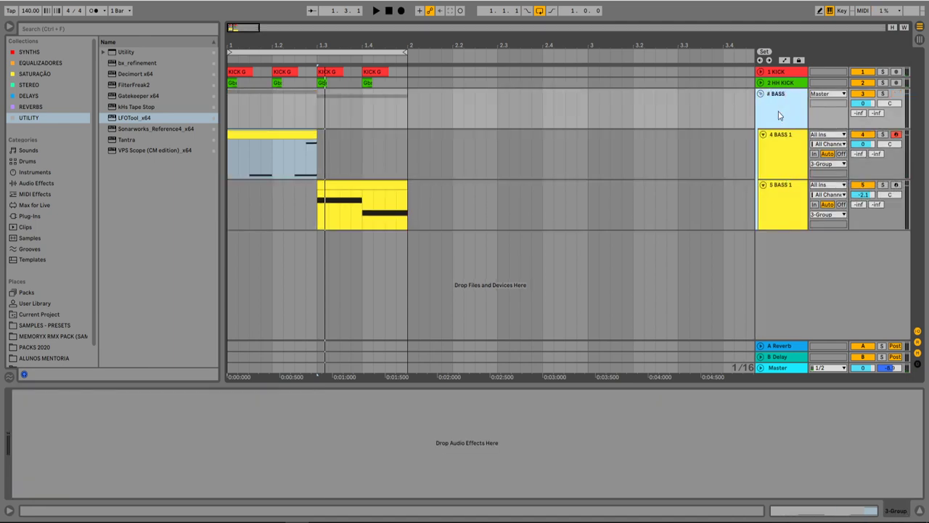
key("Return")
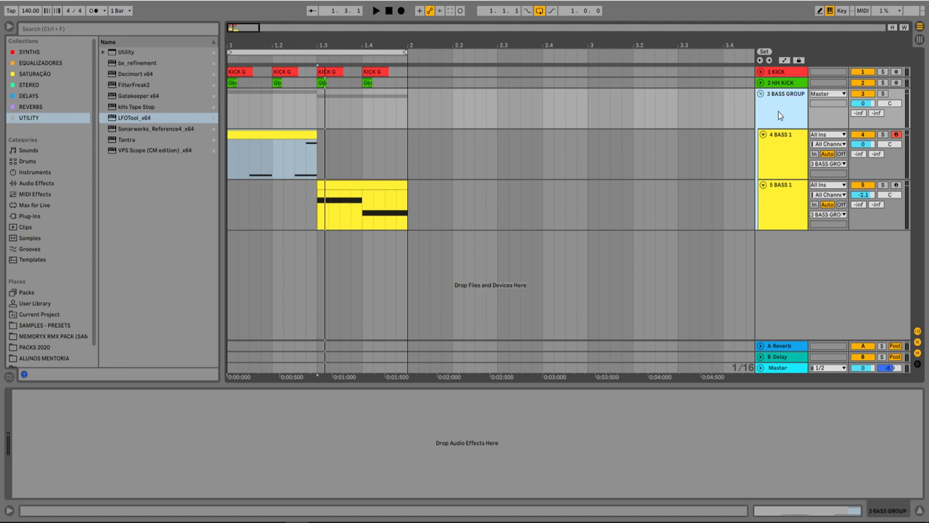
Search the plug-ins for W43, load the VST3 W43 Mono onto BASS GROUP and close its window
left_click(102, 32)
type("W4")
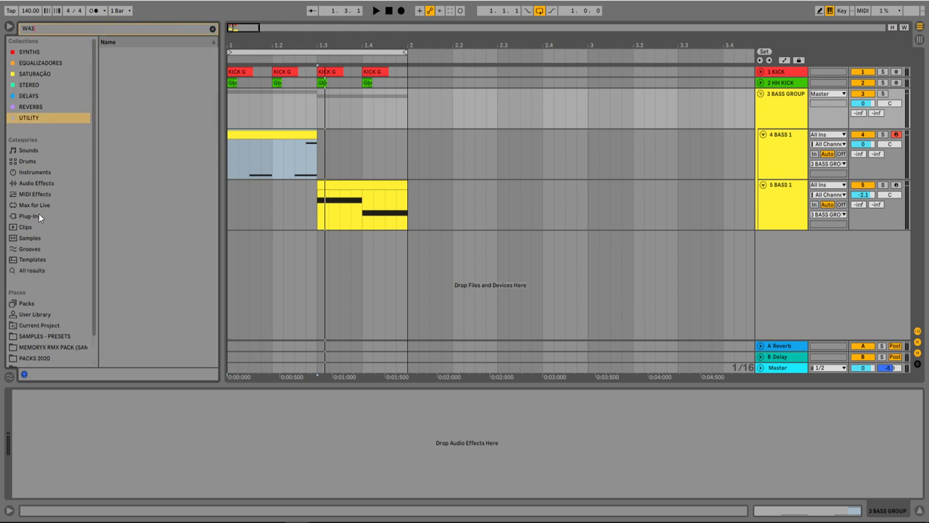
type("3")
left_click(39, 215)
left_click(103, 64)
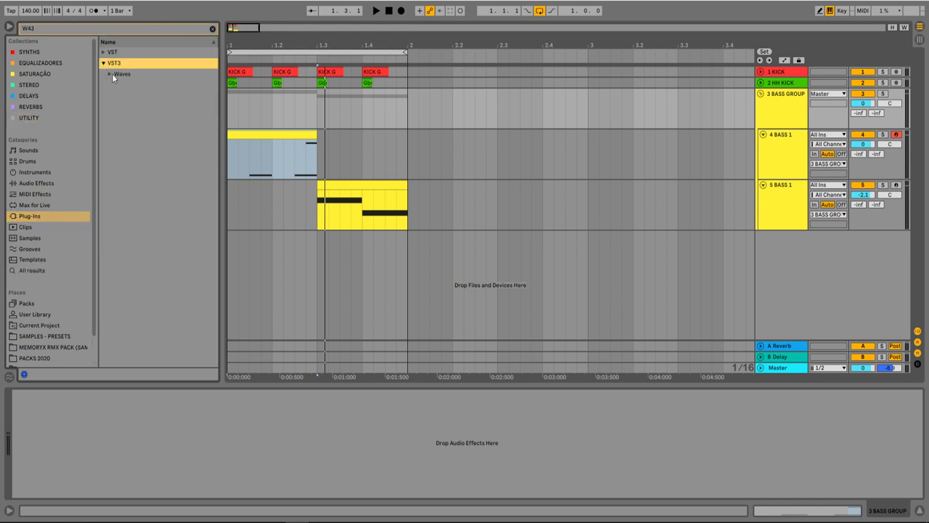
left_click(112, 74)
left_click_drag(153, 85, 818, 115)
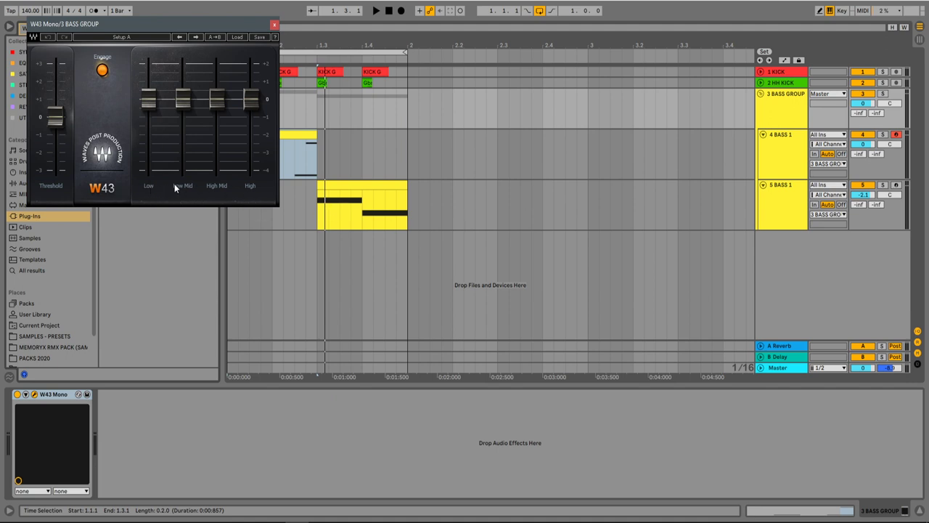
left_click(273, 25)
Play BASS GROUP soloed and check its levels in the mixer
key("space")
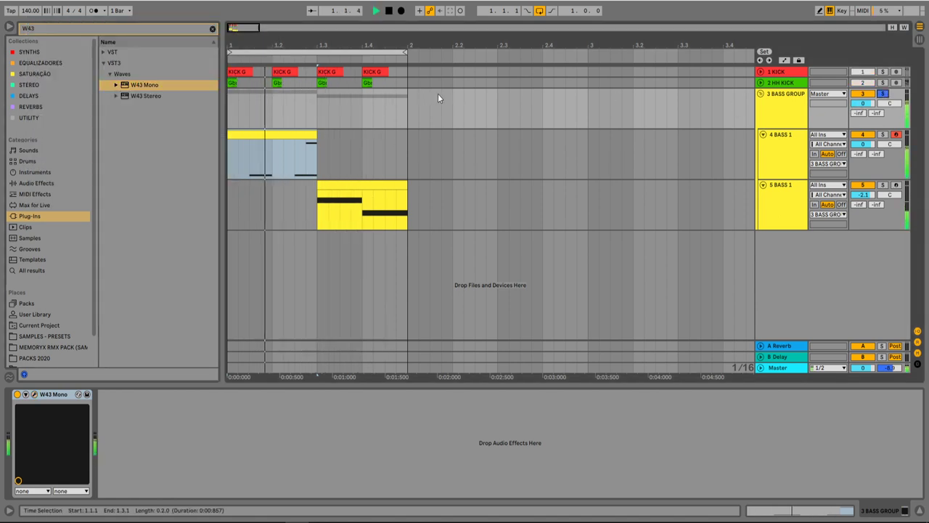
key("Tab")
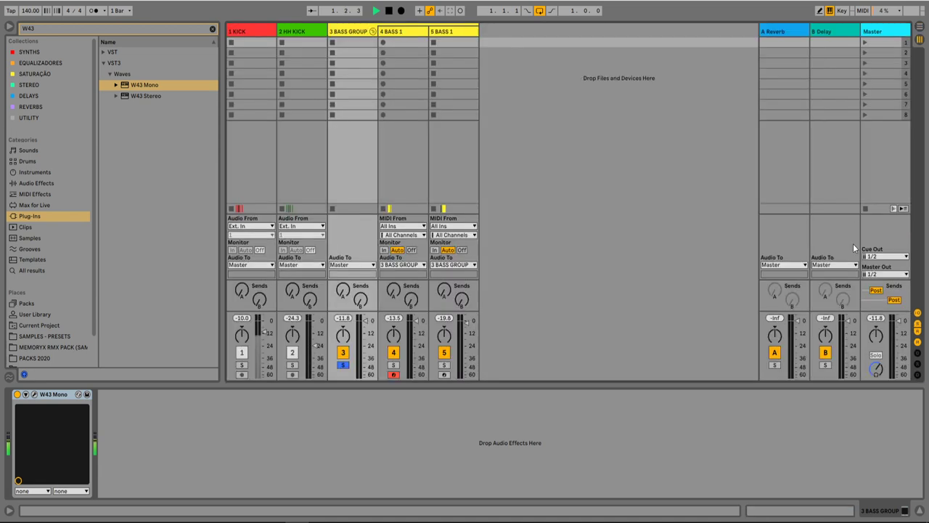
key("Tab")
key("space")
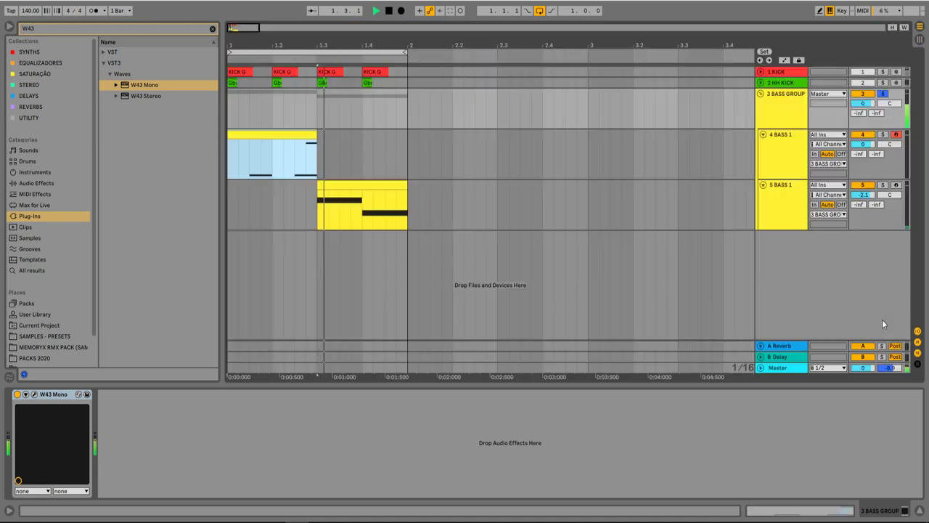
Set the original BASS 1 track's volume to -2 dB
left_click(786, 145)
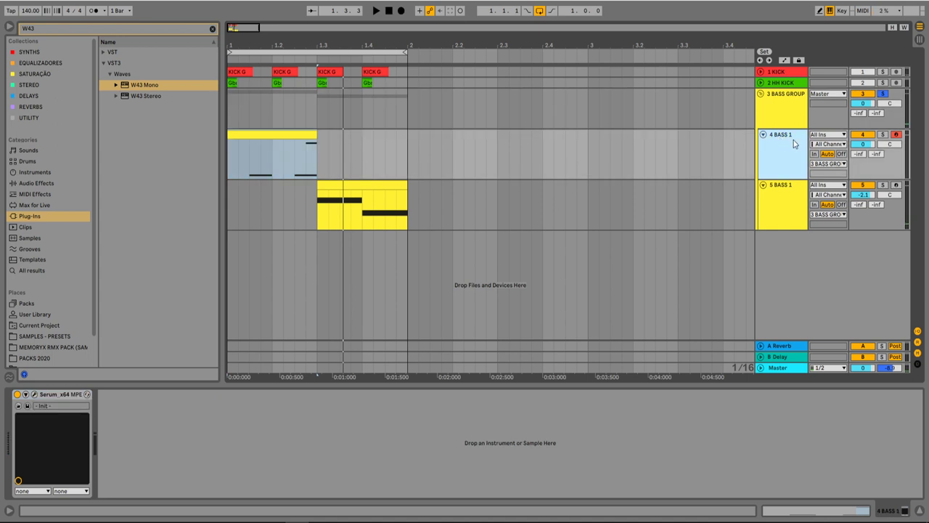
left_click(873, 145)
type("-2")
key("Return")
Clear the BASS GROUP solo and play the full groove from the start of the original BASS 1 clip
left_click(882, 94)
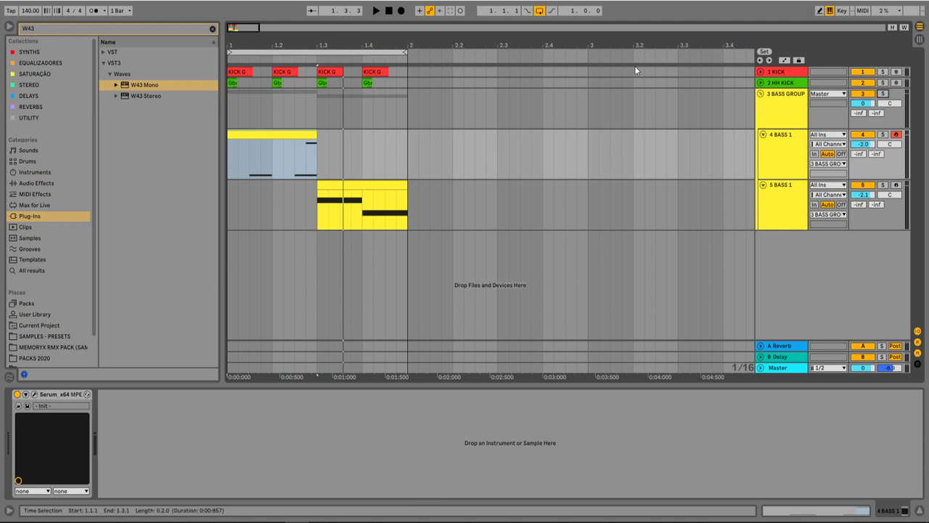
left_click(290, 136)
key("space")
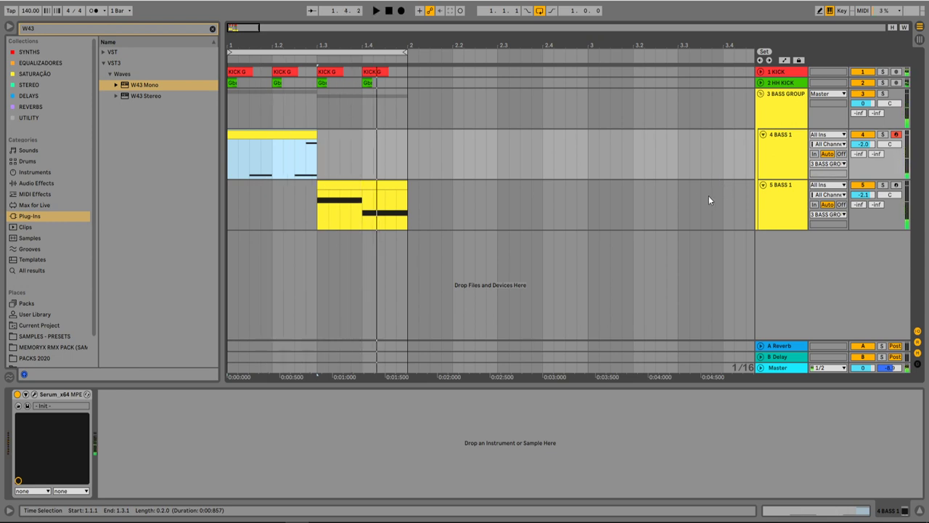
Fold both BASS 1 tracks inside BASS GROUP in the arrangement
left_click(377, 143)
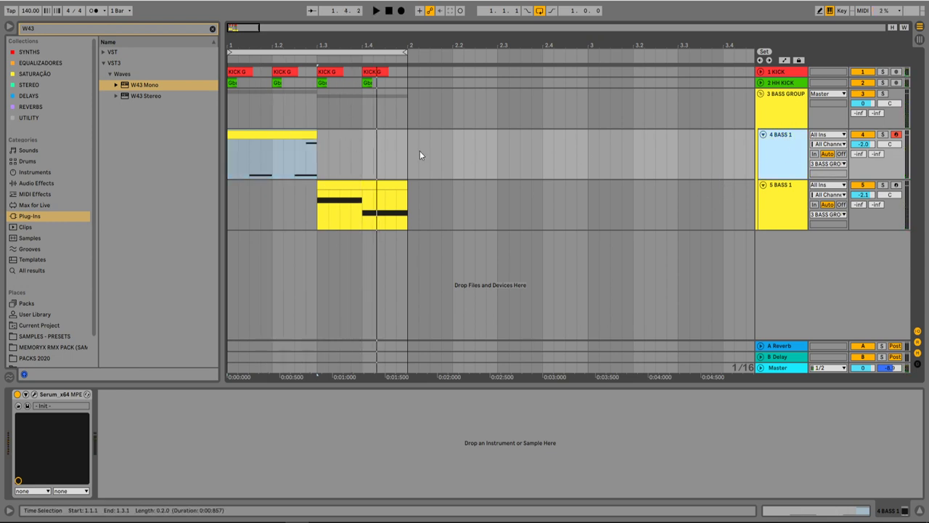
key("minus")
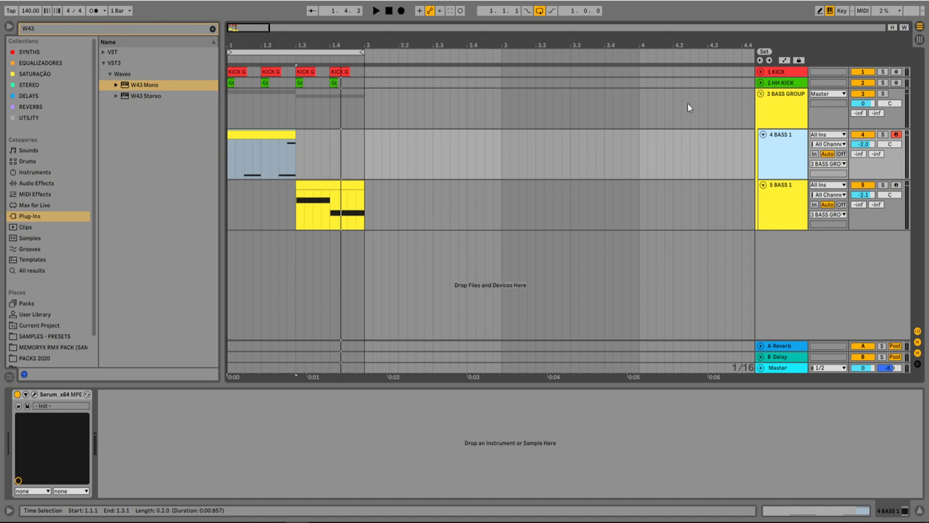
left_click(763, 135)
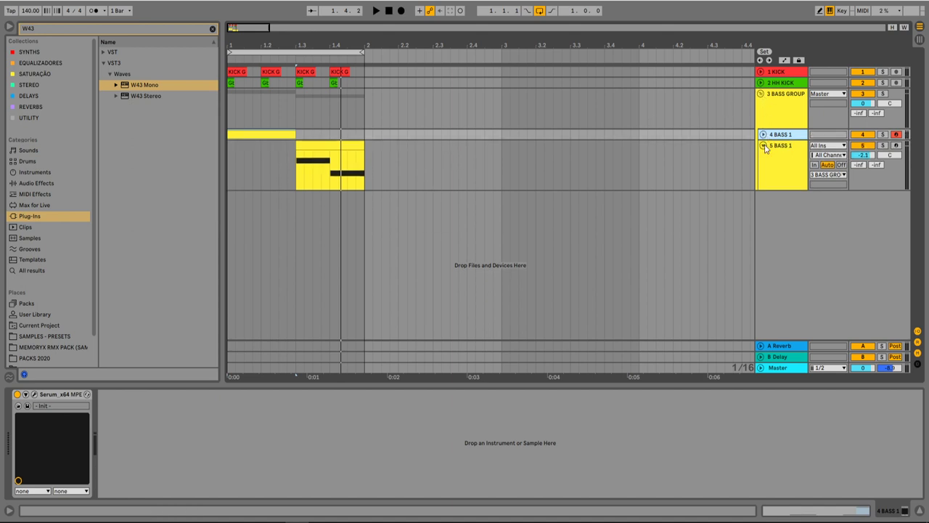
left_click(762, 145)
Duplicate the one-bar kick, hi-hat and bass pattern to fill four bars and extend the loop to 5.1.1
left_click_drag(363, 76, 184, 158)
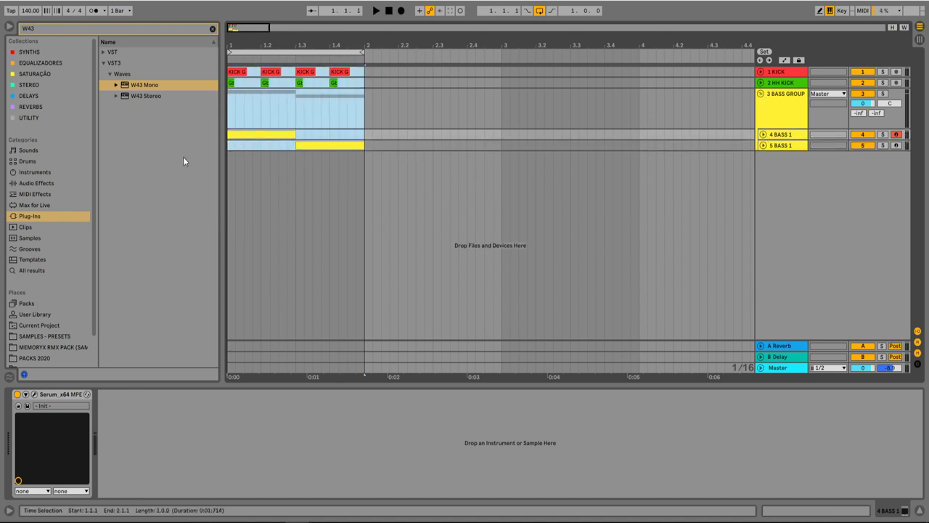
key("ctrl+d")
left_click_drag(409, 41, 433, 51)
key("ctrl+d")
key("ctrl+d")
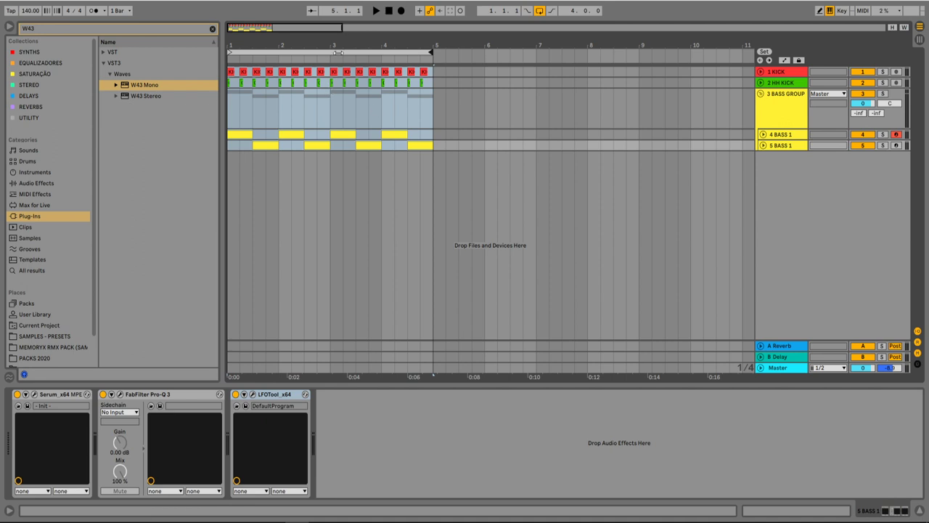
Play the four-bar groove and bring up the original BASS 1 track's device chain
key("space")
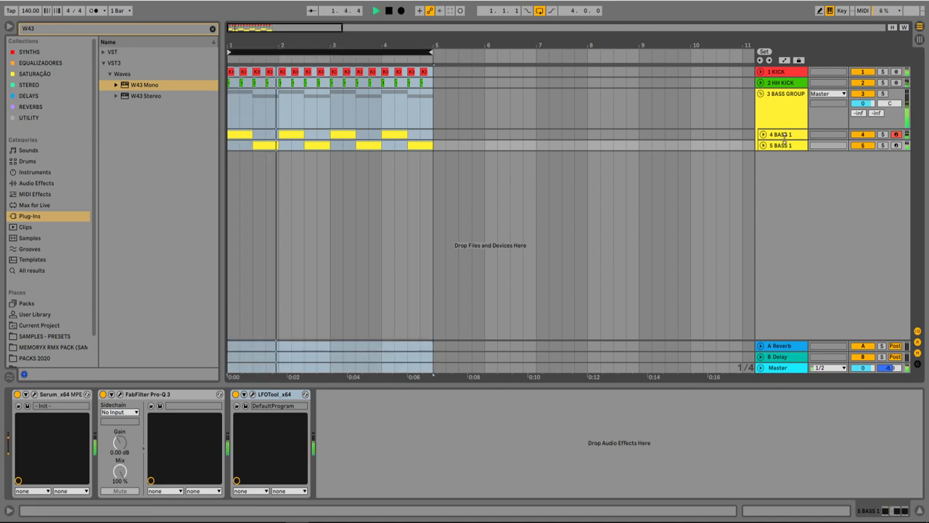
key("Up")
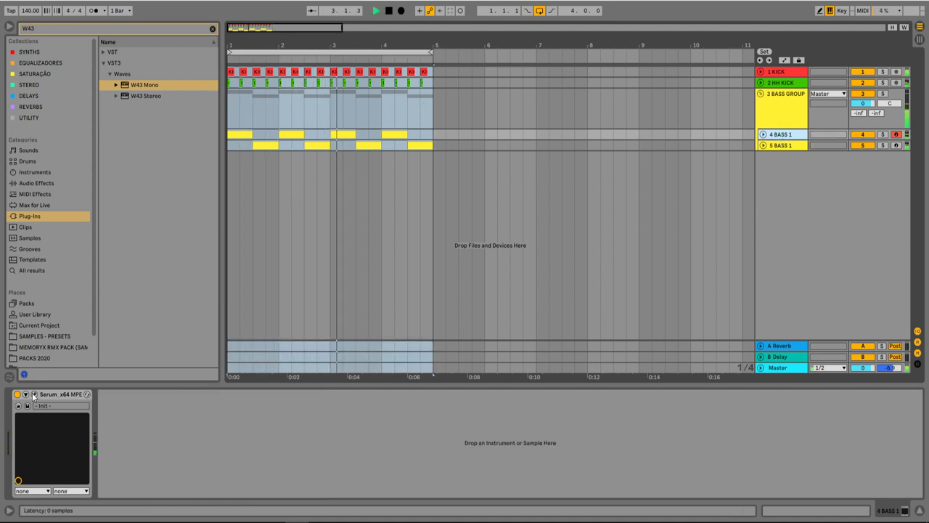
left_click(58, 398)
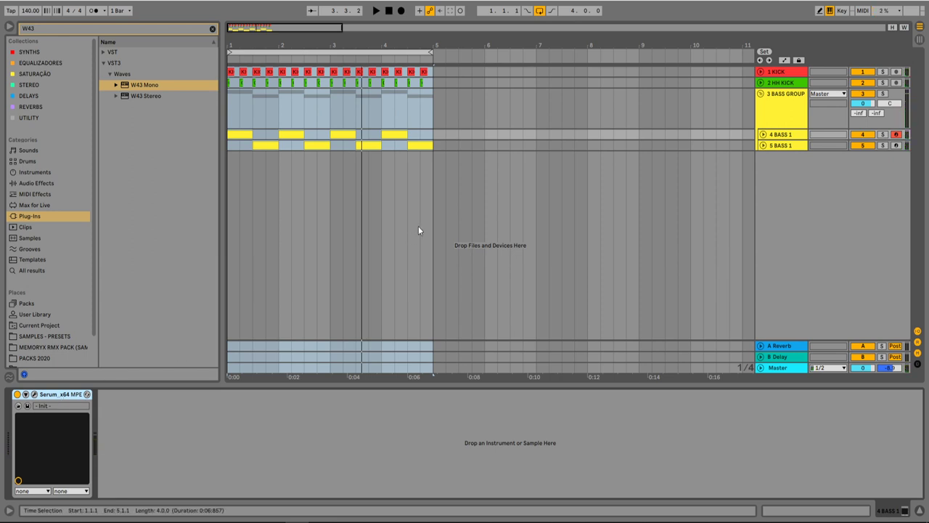
Unfold the original BASS 1 track and add FabFilter Pro-Q 3 from the EQUALIZADORES collection after Serum
left_click(775, 137)
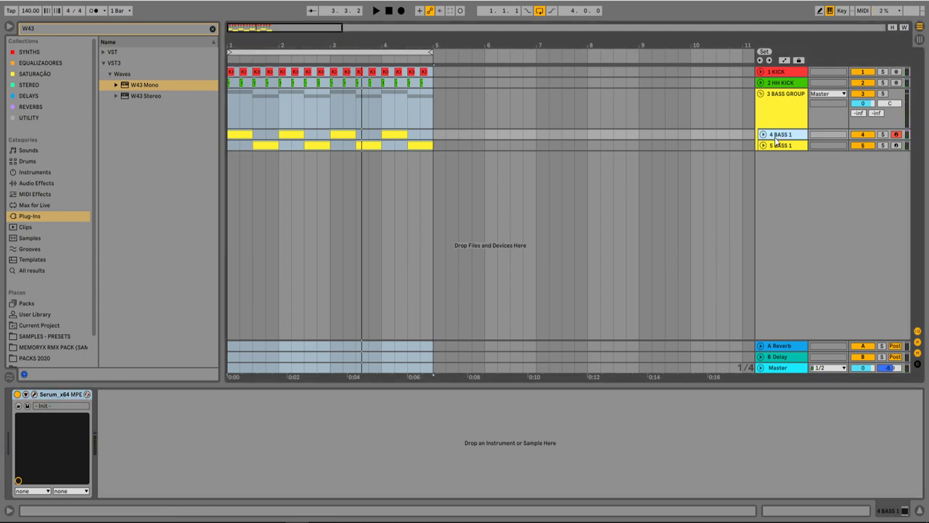
left_click(763, 135)
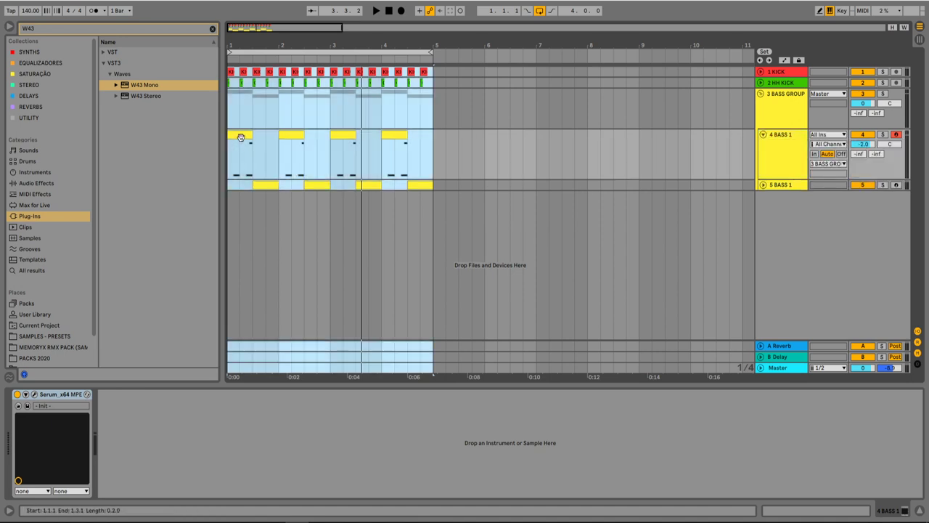
left_click(236, 144)
left_click(778, 149)
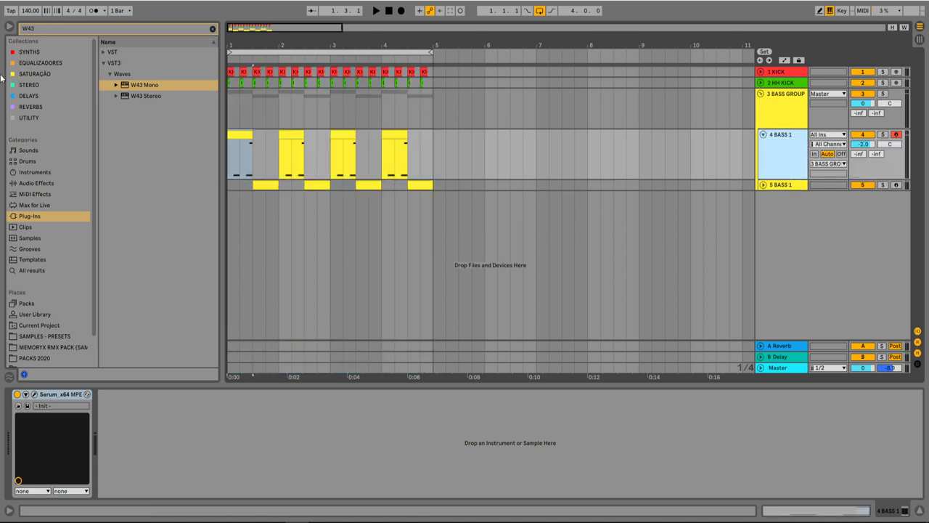
left_click(55, 63)
left_click(213, 29)
left_click_drag(138, 52, 134, 434)
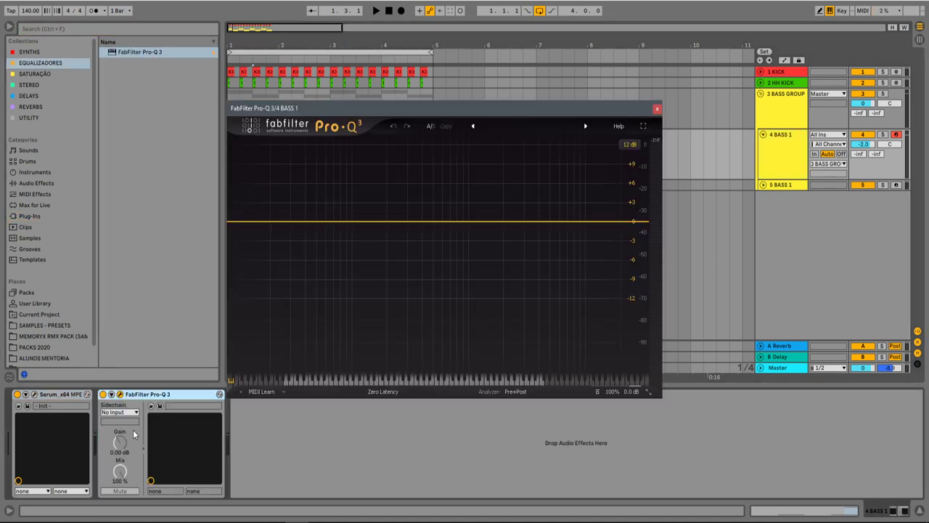
Add an 18 dB/oct low cut at about 33 Hz in the original BASS 1 equalizer while auditioning the loop
left_click(242, 223)
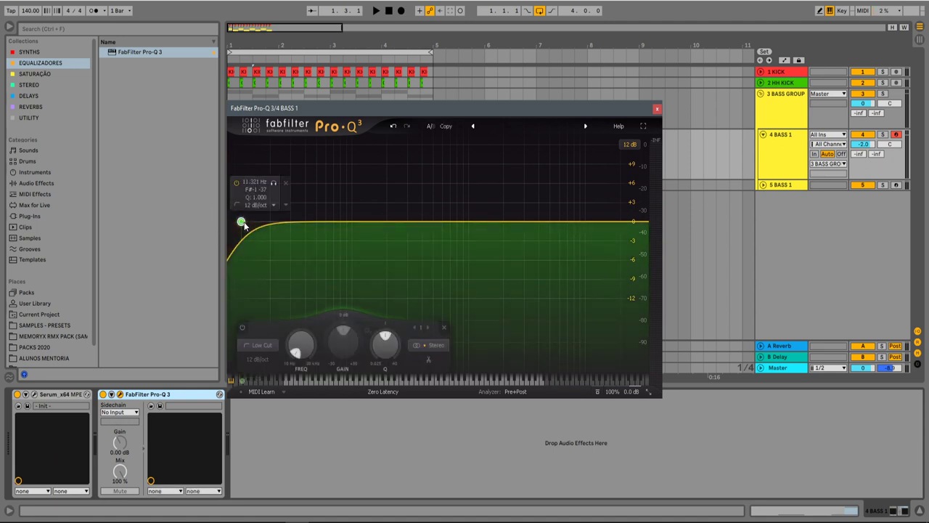
left_click_drag(242, 223, 275, 223)
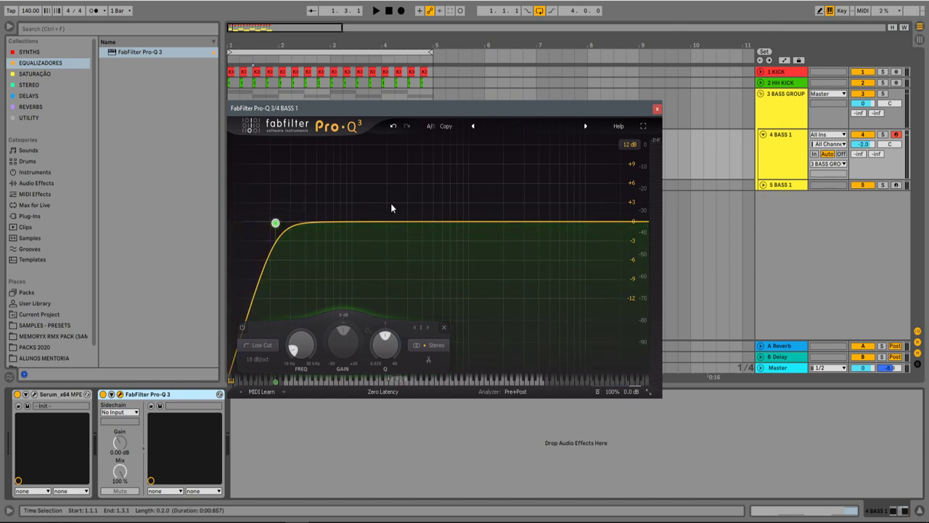
key("space")
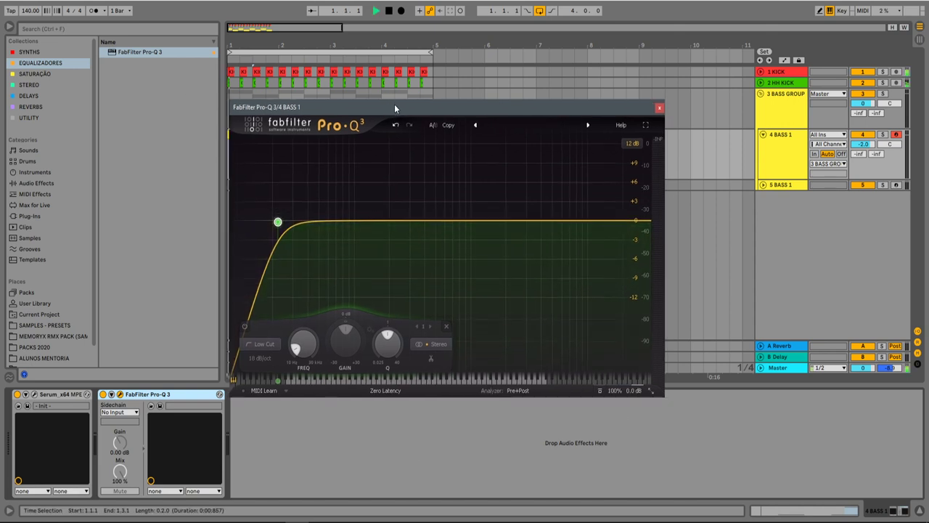
left_click_drag(278, 222, 298, 223)
key("space")
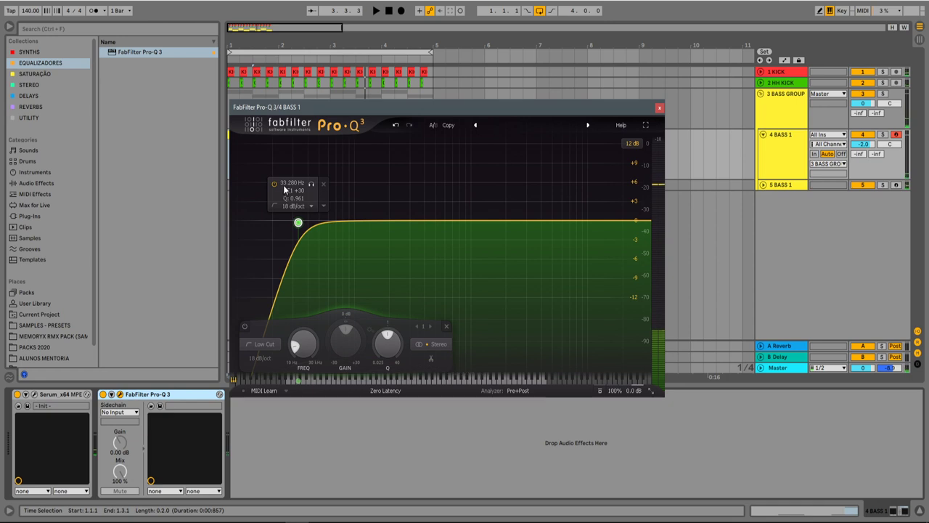
left_click(660, 108)
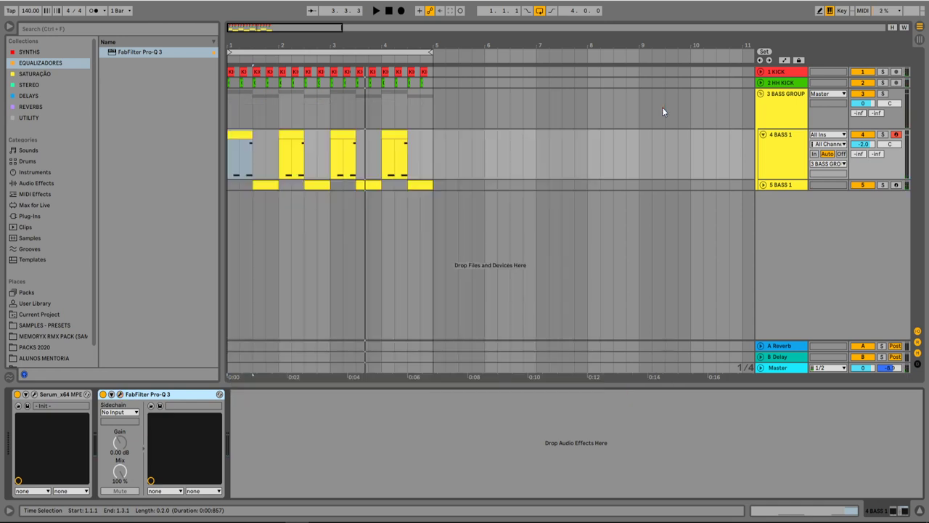
Reopen the original BASS 1 equalizer, try Linear Phase processing, and set it to Natural Phase
left_click(120, 394)
left_click(370, 390)
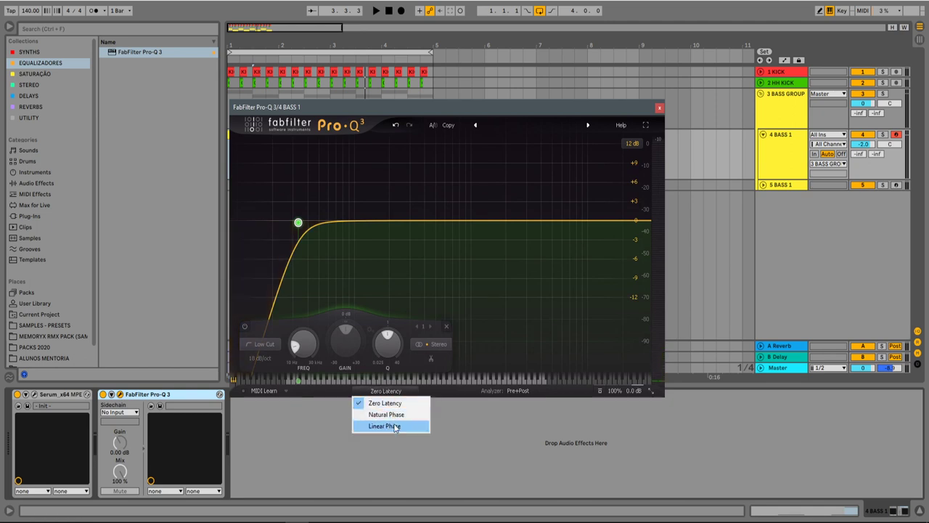
left_click(392, 423)
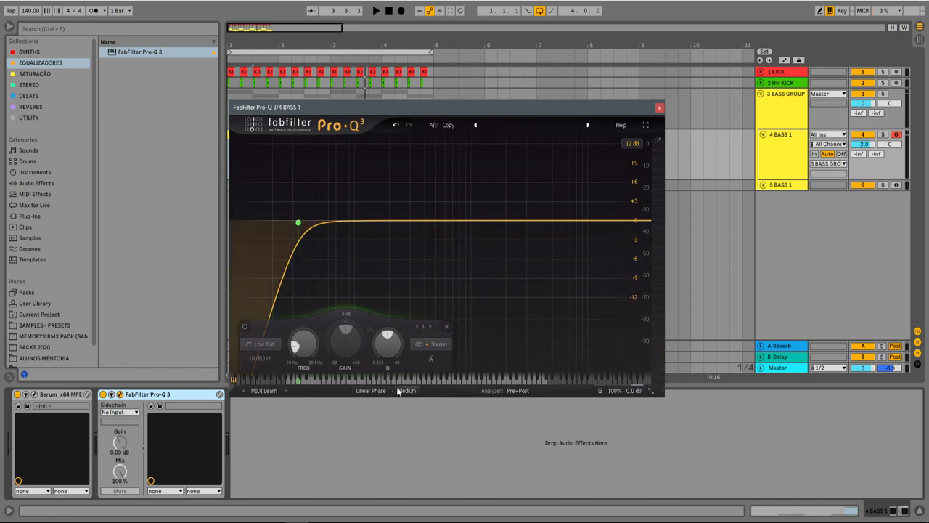
left_click(384, 391)
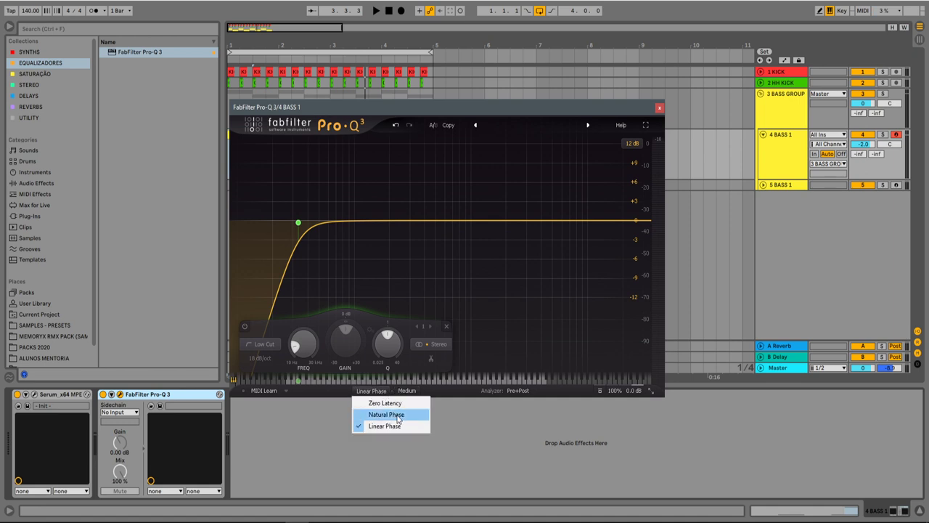
left_click(396, 413)
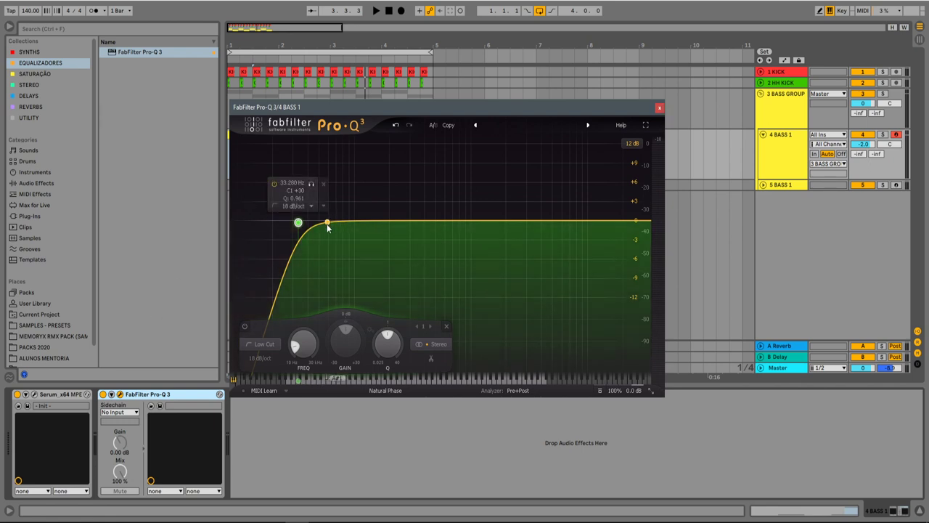
Review the equalizer's phase processing options, keep Natural Phase, and close the plug-in window
left_click(387, 391)
left_click(396, 114)
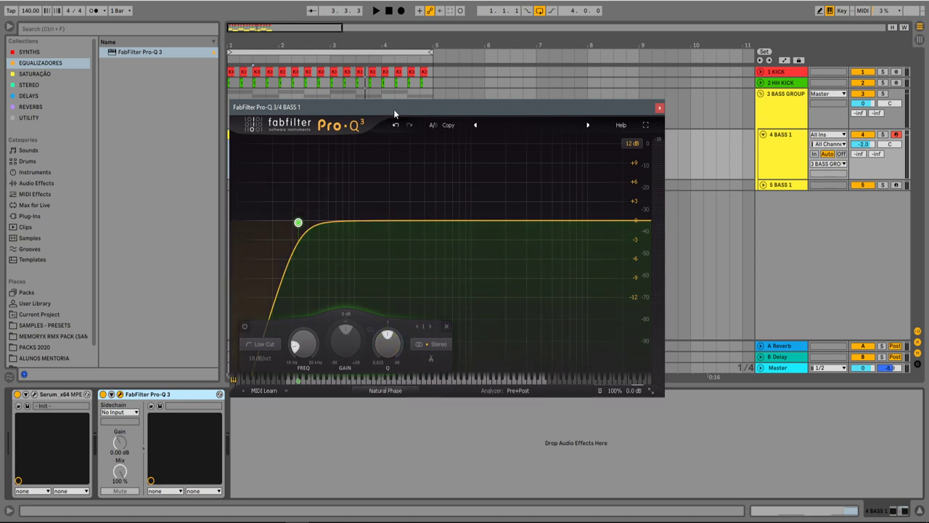
left_click(384, 391)
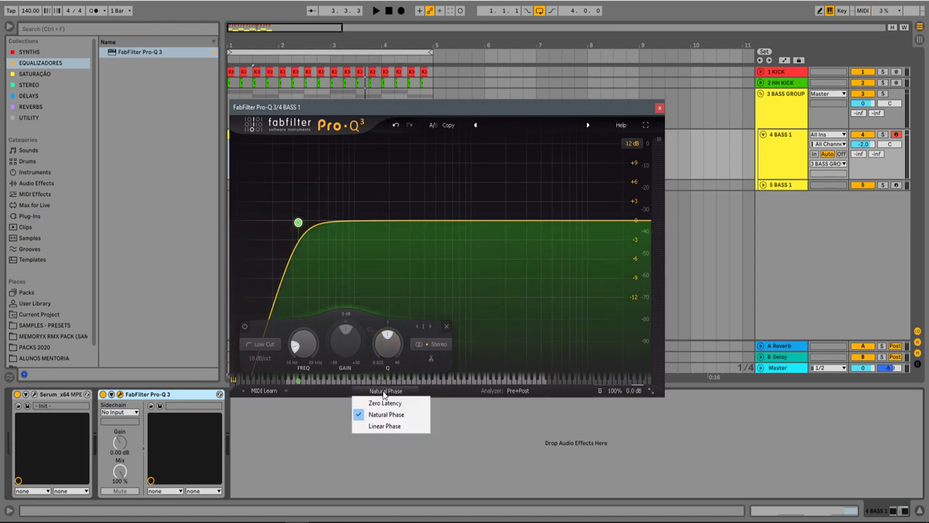
left_click(415, 112)
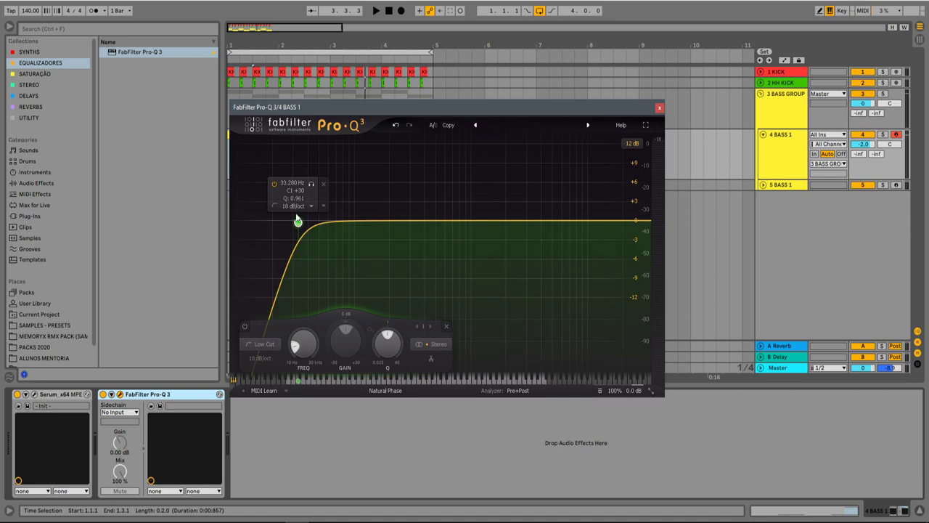
left_click(390, 390)
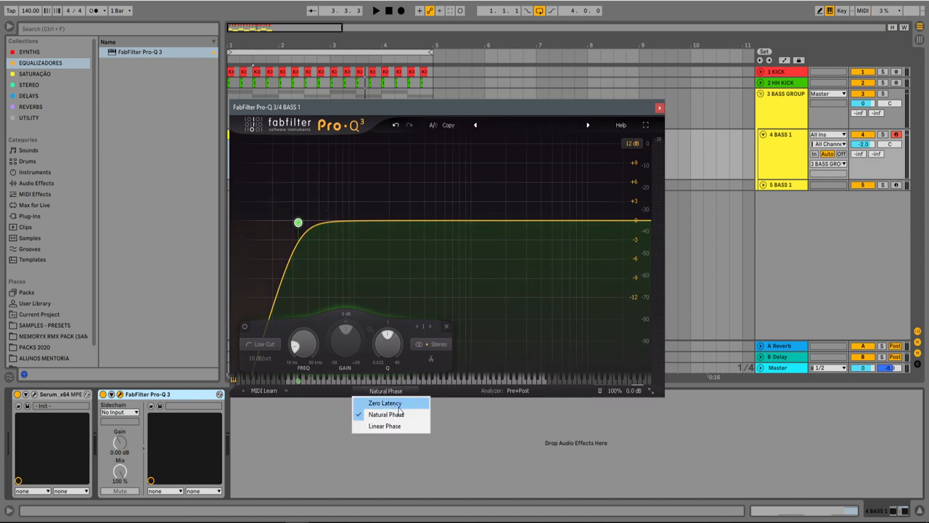
left_click(387, 395)
left_click(386, 393)
left_click(399, 415)
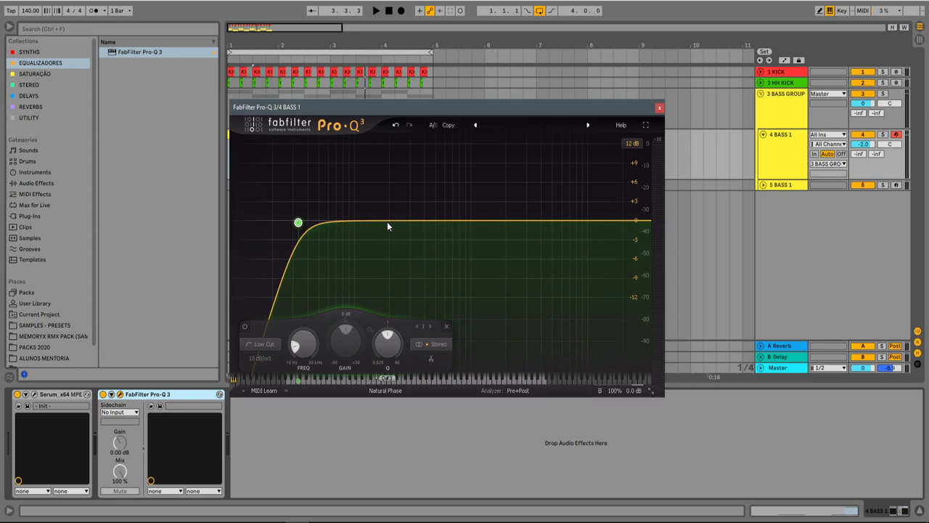
left_click(659, 109)
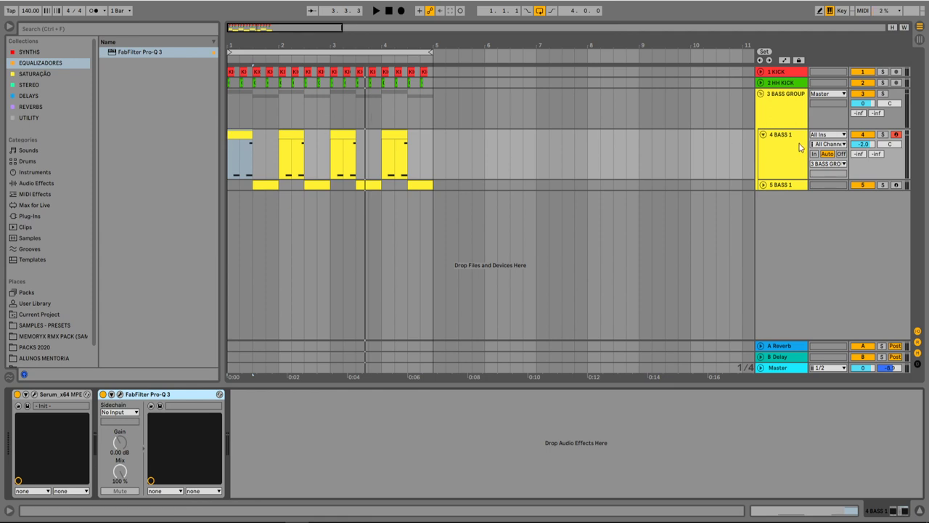
Fold the original BASS 1 track, inspect the second BASS 1 track's clips unfolded while playing the groove, and fold it again
left_click(763, 135)
left_click(764, 135)
left_click_drag(784, 178, 786, 168)
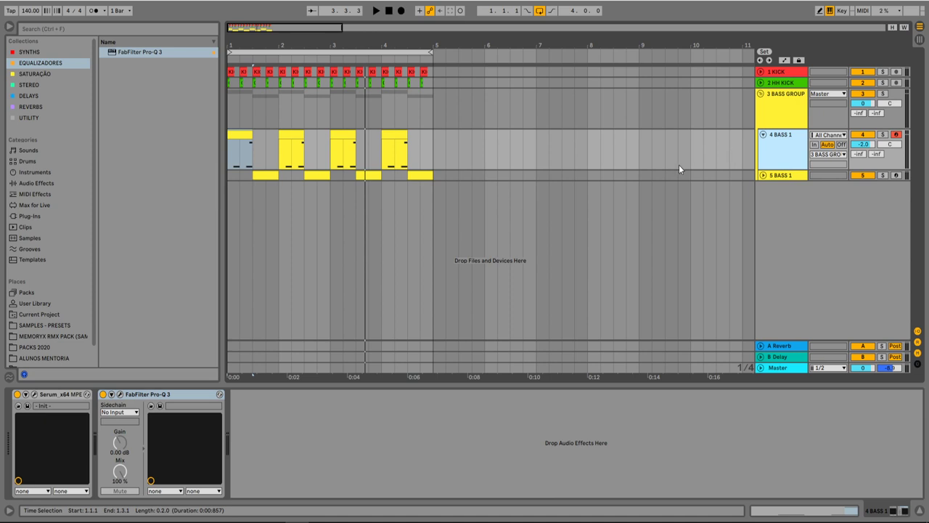
left_click(762, 135)
left_click(763, 145)
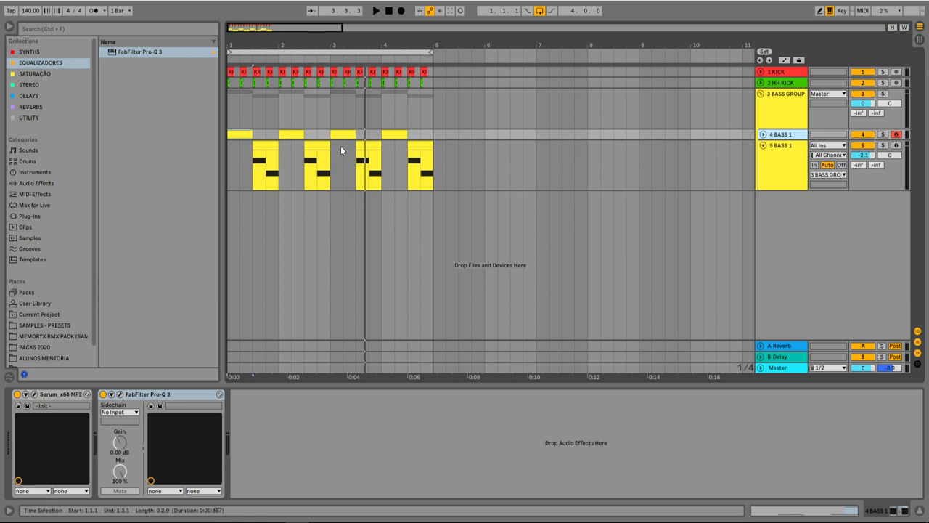
key("space")
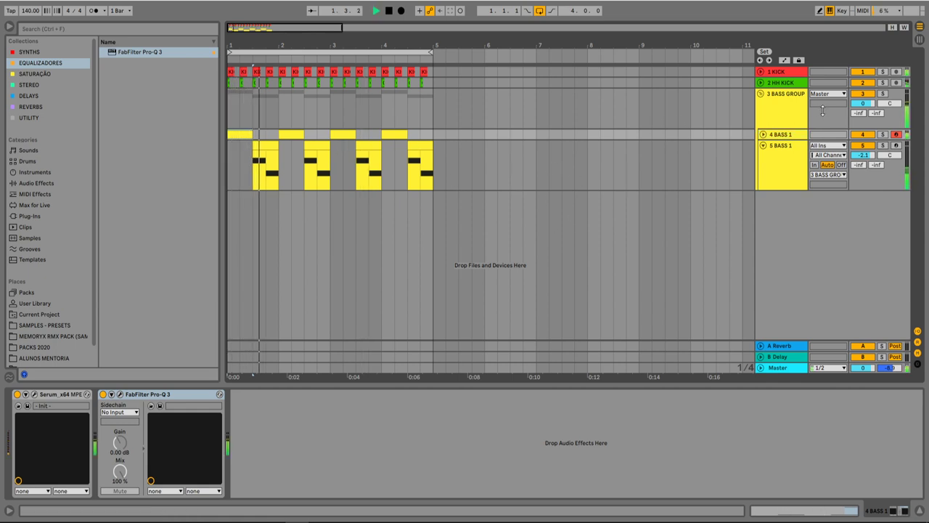
left_click(763, 145)
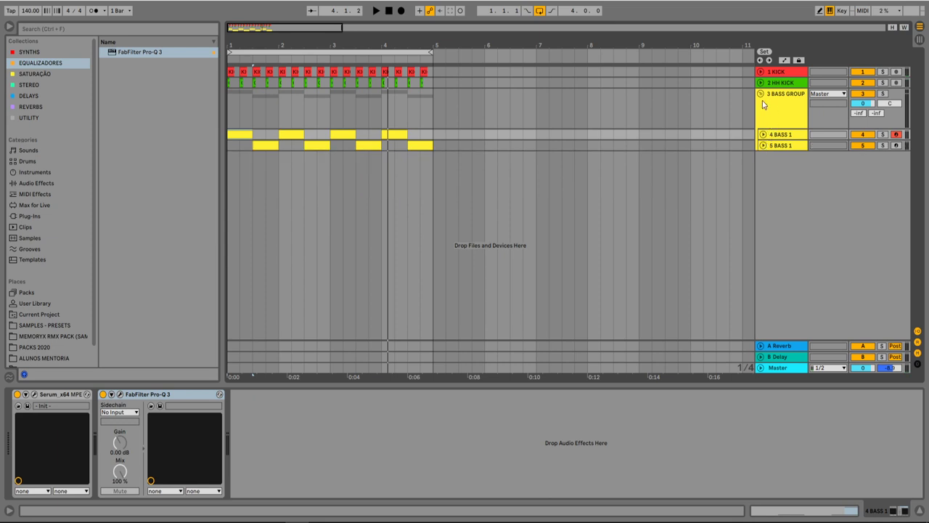
Collapse BASS GROUP so its two BASS 1 tracks are hidden in the arrangement
left_click(761, 95)
right_click(785, 153)
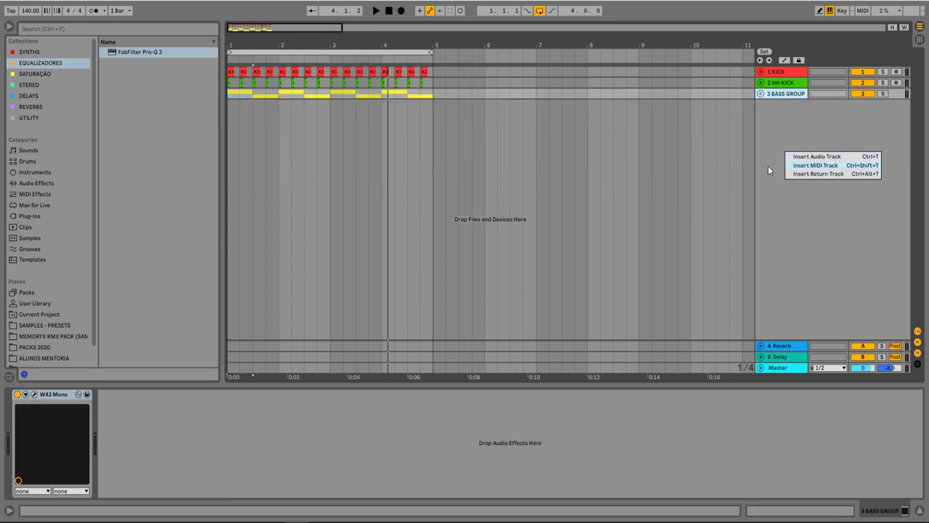
left_click(794, 109)
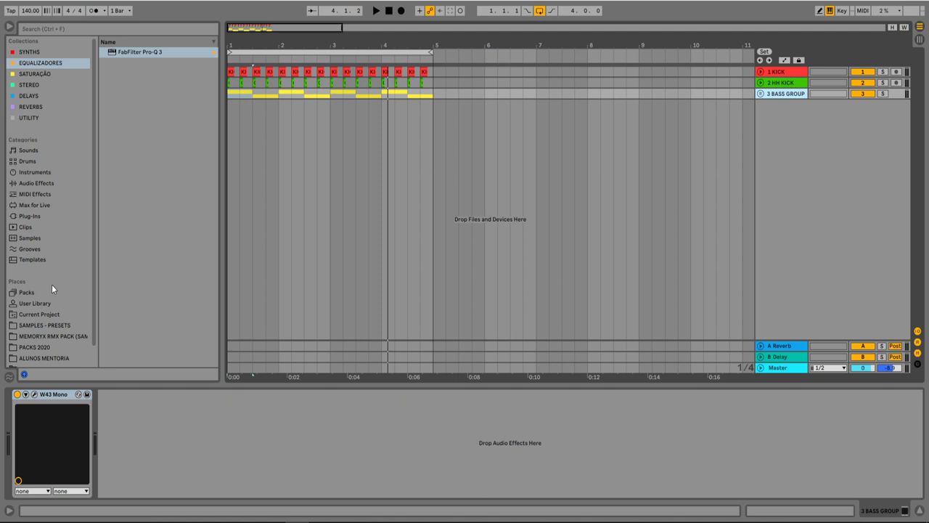
Search the whole browser library for "SYNTH GM" and widen the browser to show longer file names
left_click(65, 27)
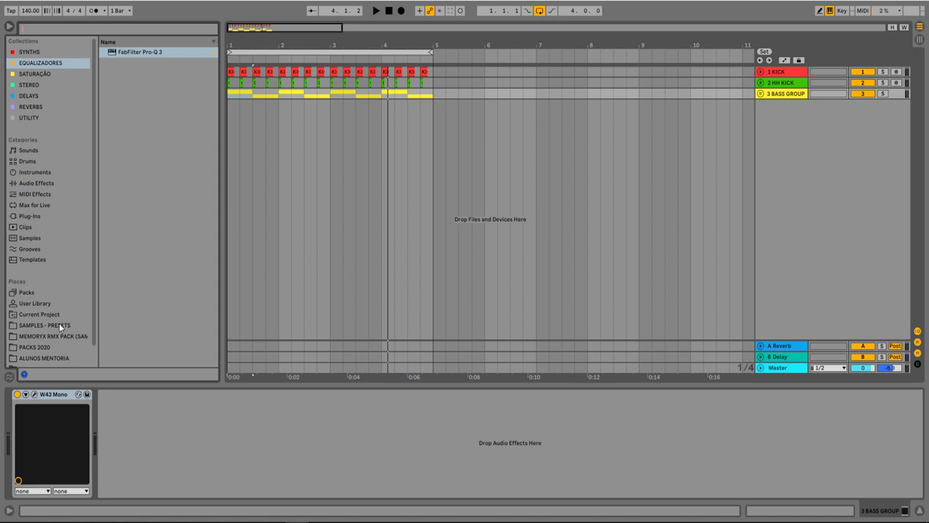
left_click(61, 324)
left_click(97, 32)
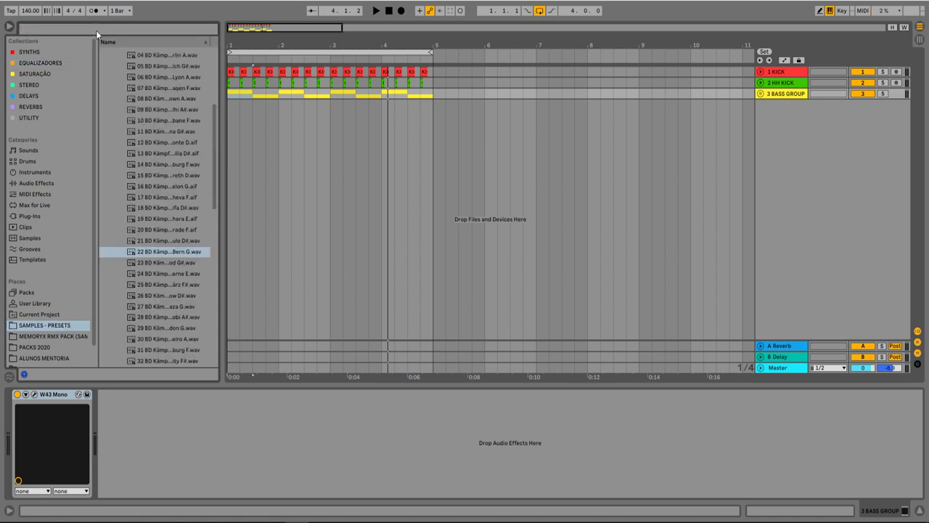
type("SYNTH GM")
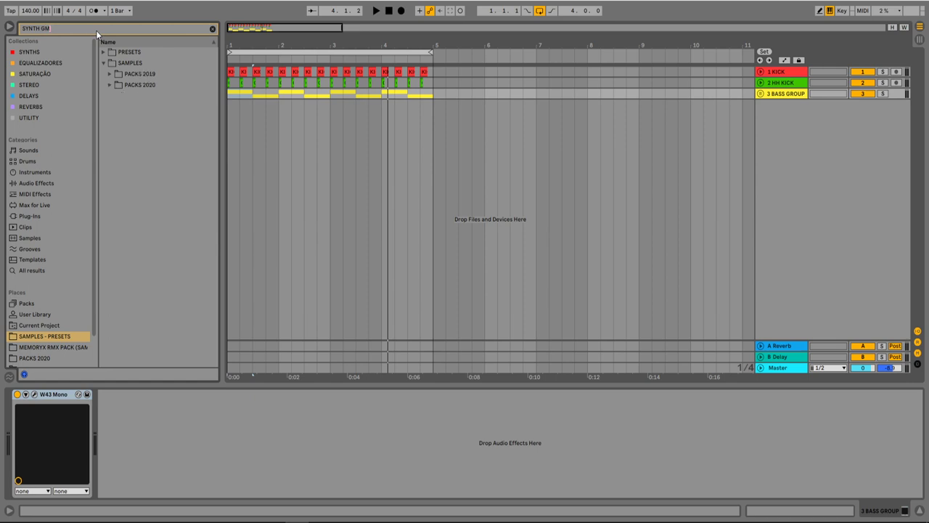
left_click(61, 274)
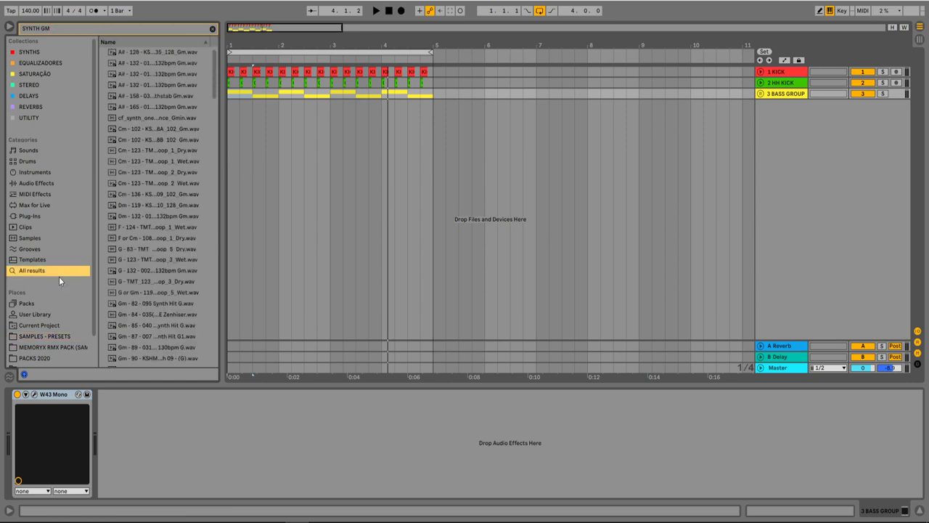
left_click_drag(222, 127, 272, 124)
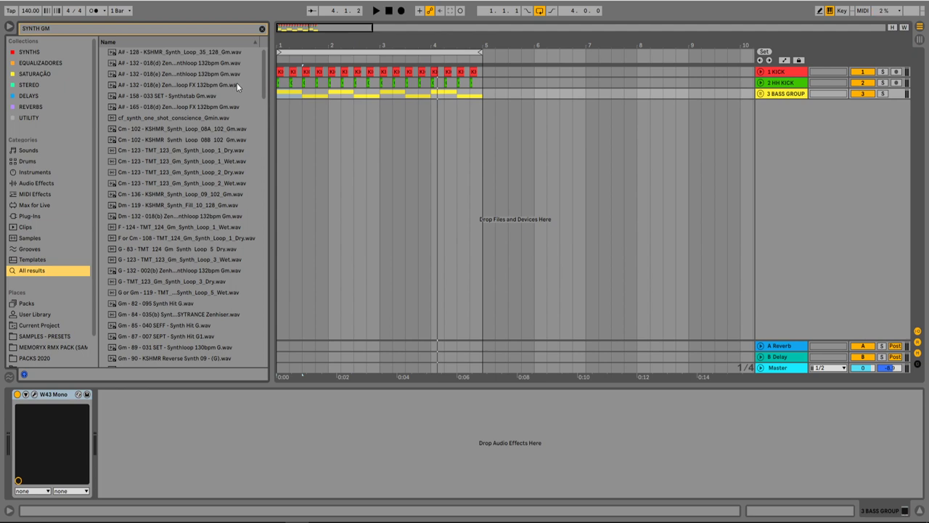
Audition the Gm - 91 - SAPT_138_BPM_G_Synth_Fill_39.wav sample and place it on a new audio track at 3.3.1
left_click_drag(263, 66, 263, 94)
left_click(213, 181)
left_click(213, 172)
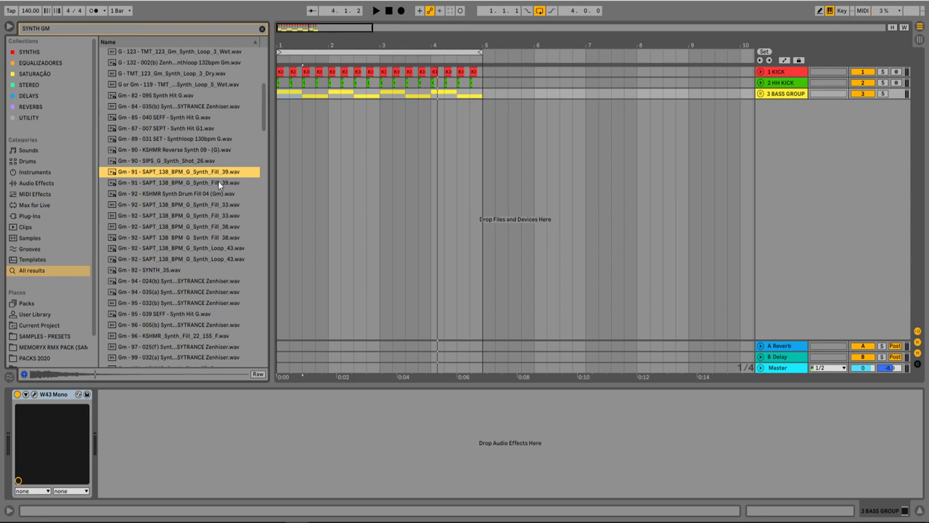
left_click_drag(209, 174, 408, 171)
Audition more Gm synth samples and place the Gm - 94 - 024(b) Synth Loop (FX Trail) sample on a new audio track at 1.1.1
left_click(190, 184)
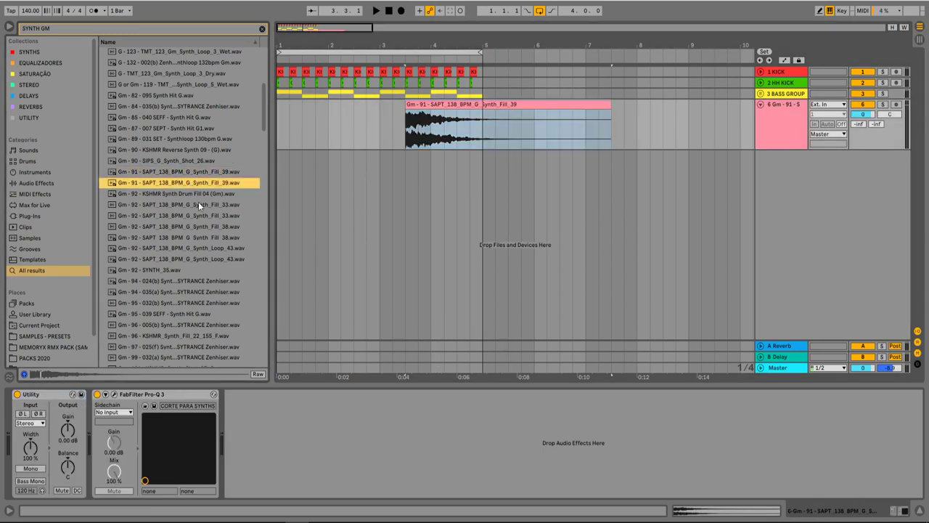
left_click(198, 203)
left_click(204, 194)
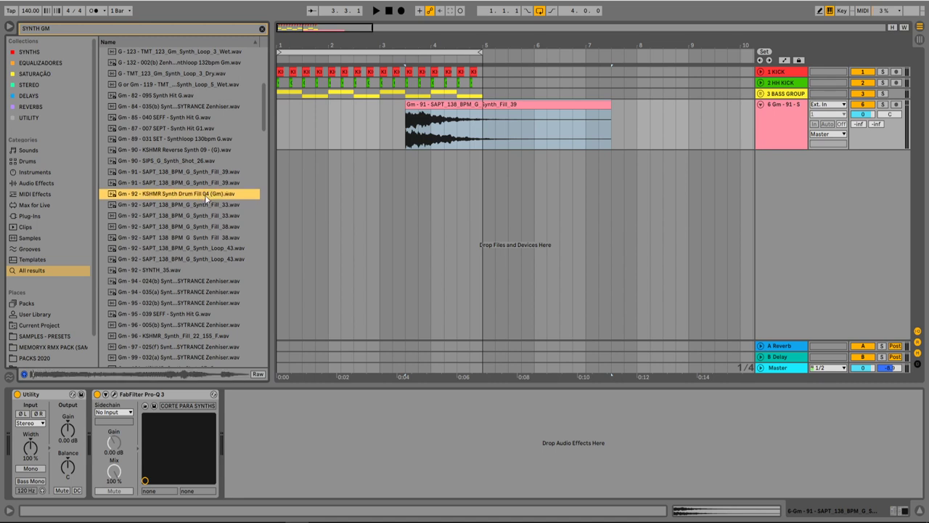
left_click(190, 237)
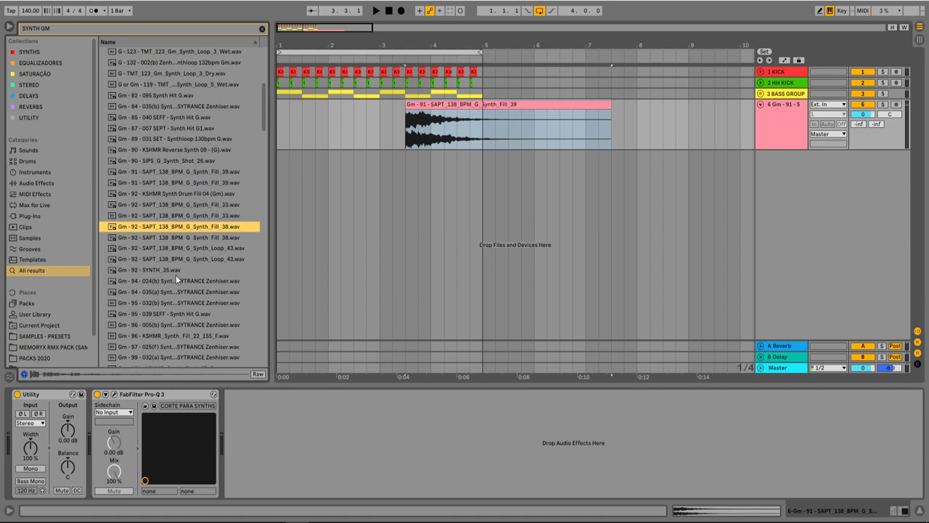
left_click(178, 280)
scroll(180, 278, "down", 3)
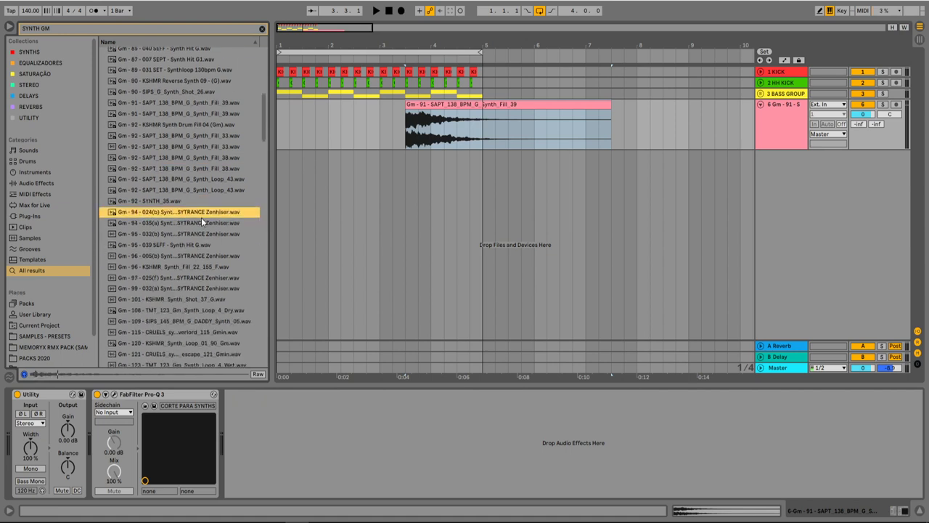
left_click_drag(175, 216, 279, 184)
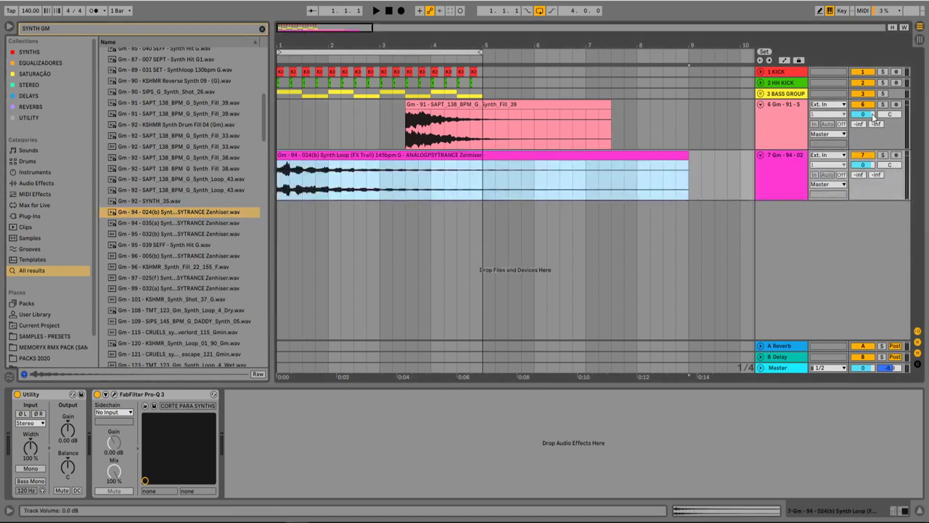
Set the Gm - 91 track to -17.7 dB and the Gm - 94 track to -16.3 dB, and move the Gm - 91 clip to bar 4 during playback
left_click_drag(862, 114, 862, 127)
left_click_drag(862, 165, 862, 178)
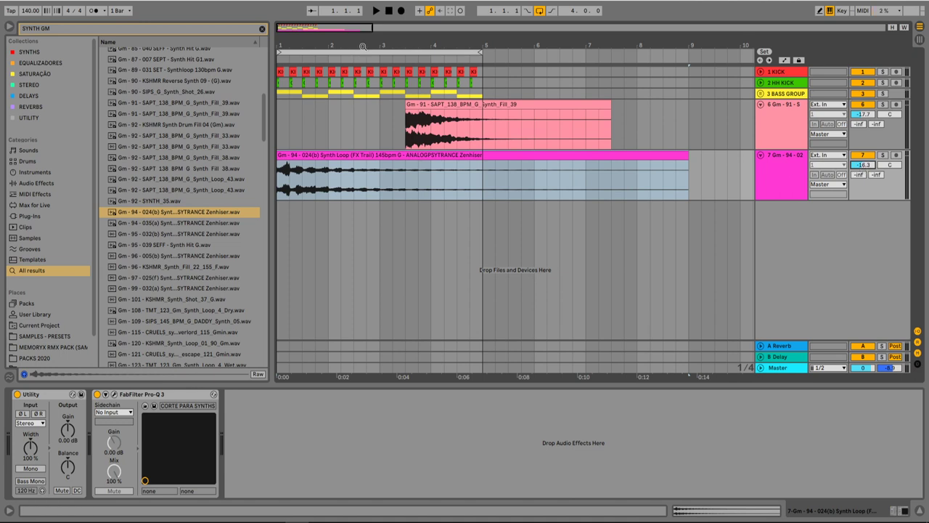
left_click_drag(394, 46, 394, 32)
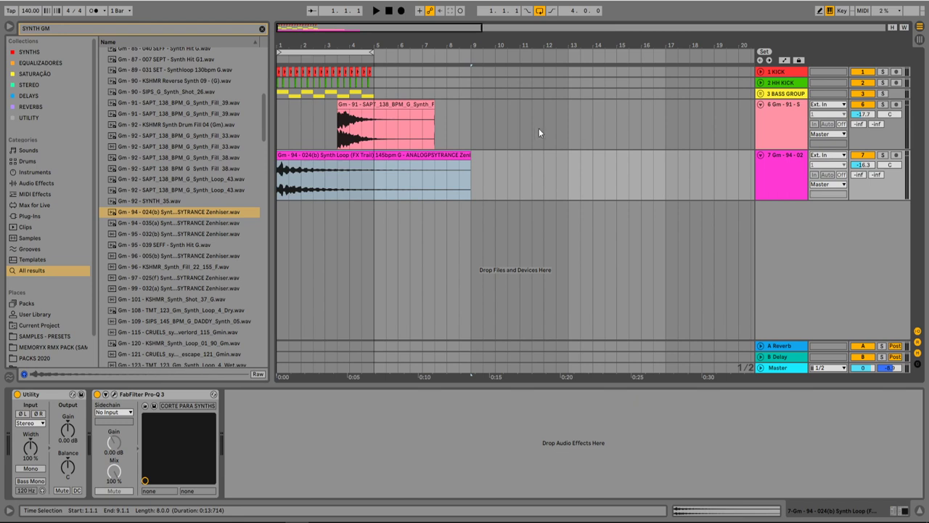
key("space")
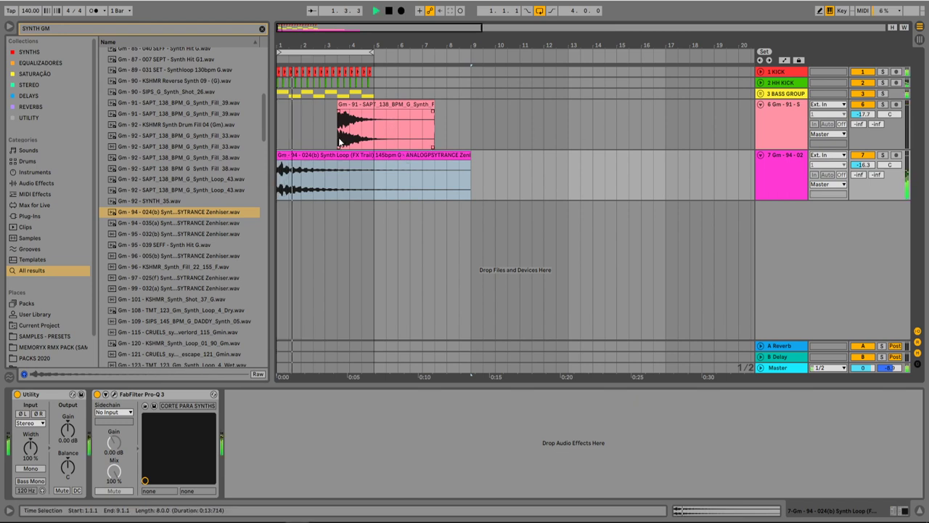
left_click_drag(372, 105, 384, 105)
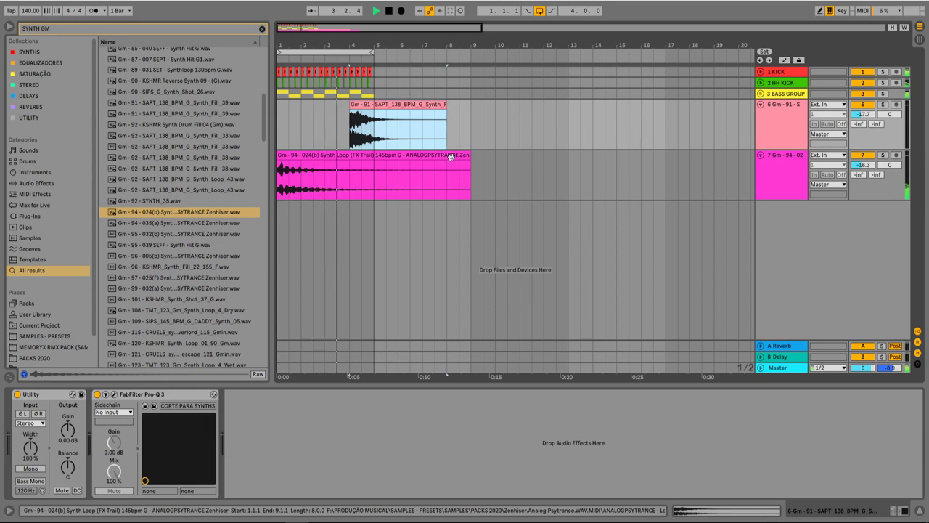
key("space")
Extend the arrangement loop to eight bars and duplicate the four-bar kick, hi-hat and bass pattern into bars 5 to 8
left_click(371, 53)
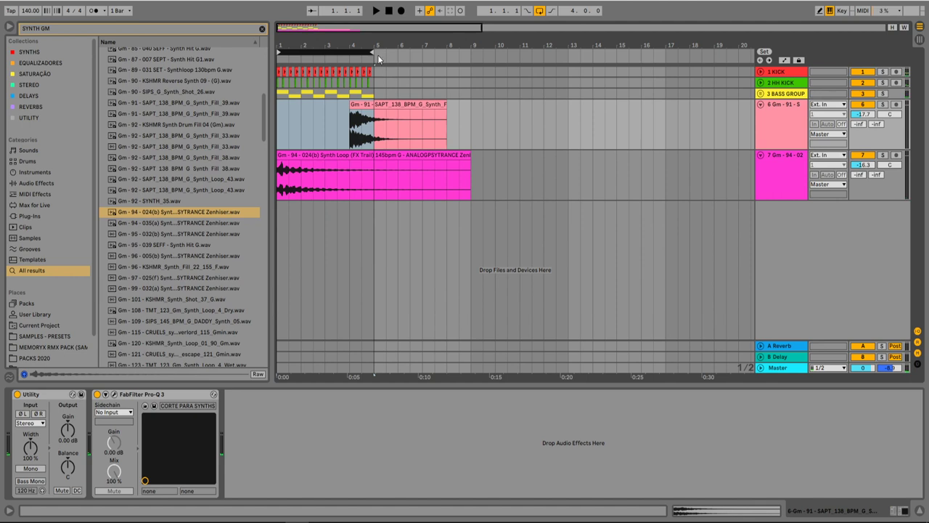
left_click_drag(373, 52, 471, 66)
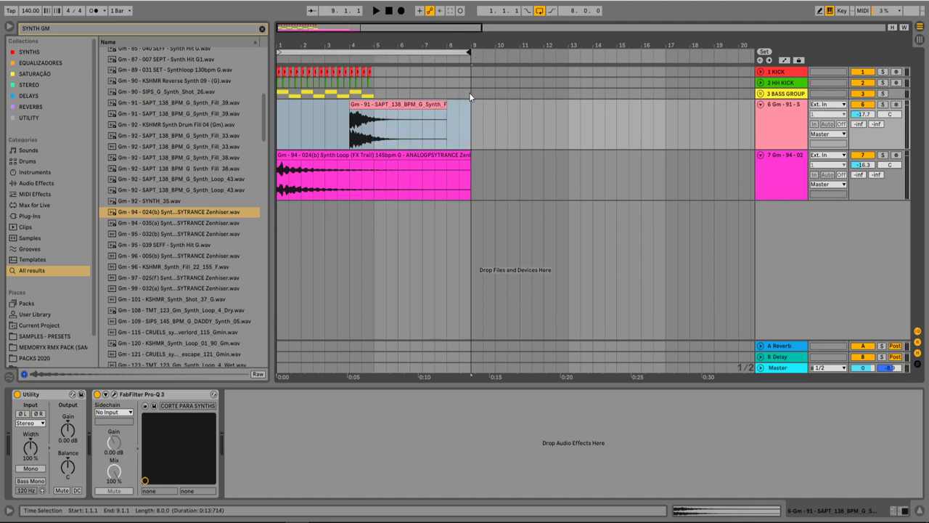
left_click_drag(377, 69, 259, 107)
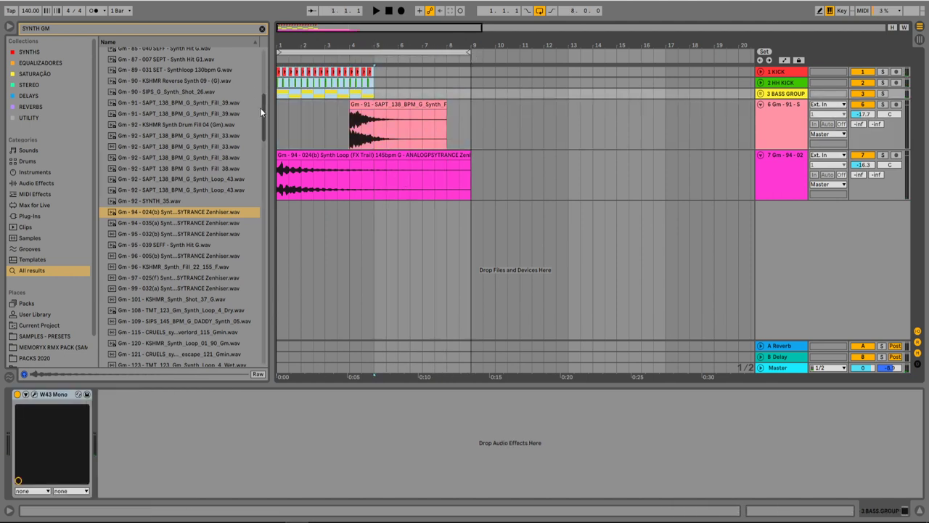
key("ctrl+d")
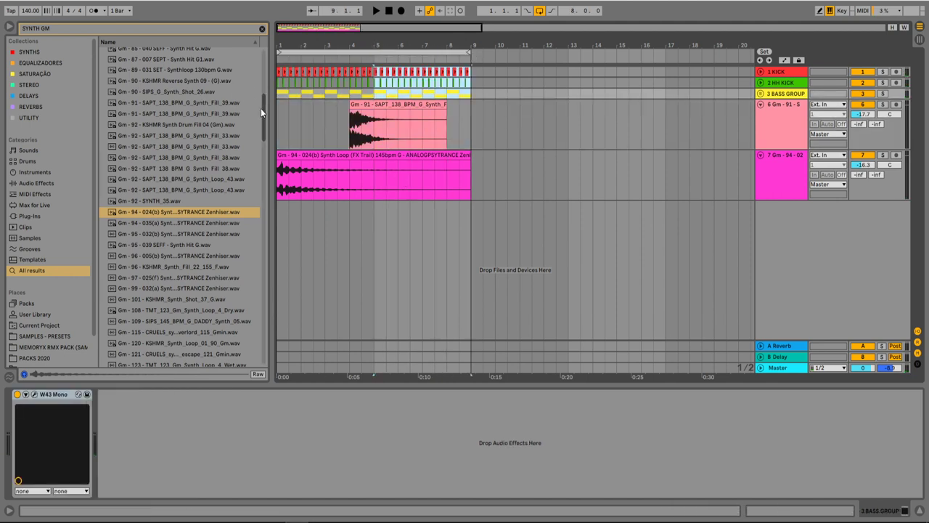
Duplicate the Gm - 94 synth loop clip onto a new track below the original and reverse the copy
left_click(352, 168)
left_click_drag(352, 150, 355, 245)
key("r")
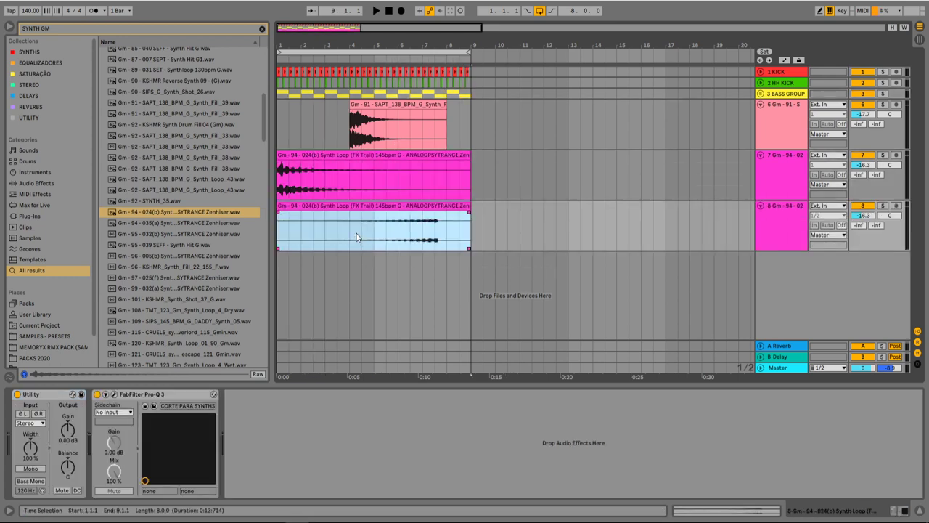
Clear the hi-hat and bass from bar 8 and delete the last three kicks there, keeping only the kick on the first beat
scroll(400, 109, "up", 3)
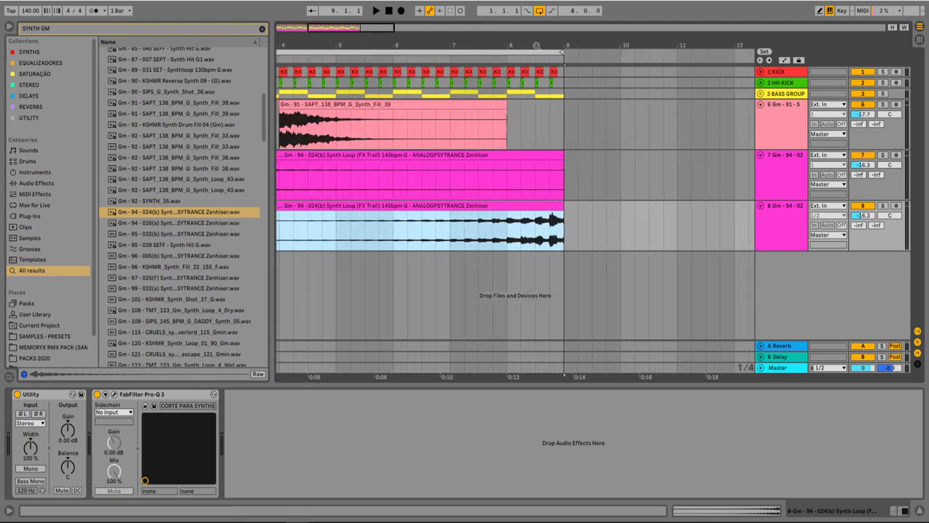
mouse_move(565, 75)
left_mouse_down()
mouse_move(536, 98)
mouse_move(555, 84)
mouse_move(510, 87)
mouse_move(508, 98)
left_mouse_up()
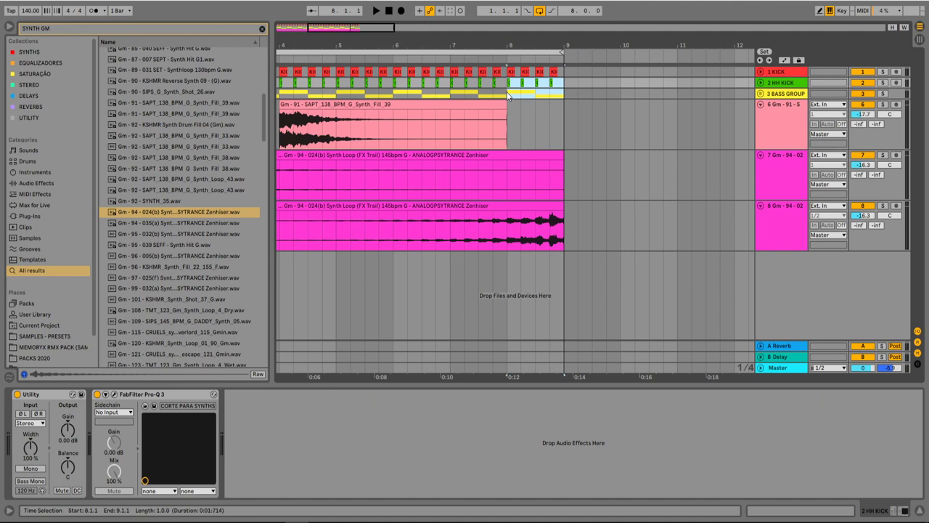
key("Delete")
left_click(524, 71)
left_click(540, 71)
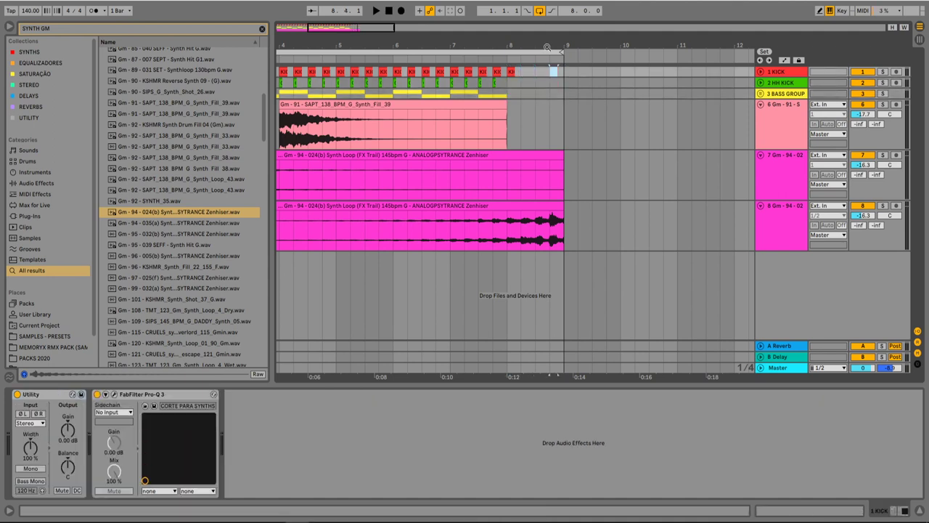
Play the full eight-bar arrangement from the start to hear the groove with the synth samples
key("minus")
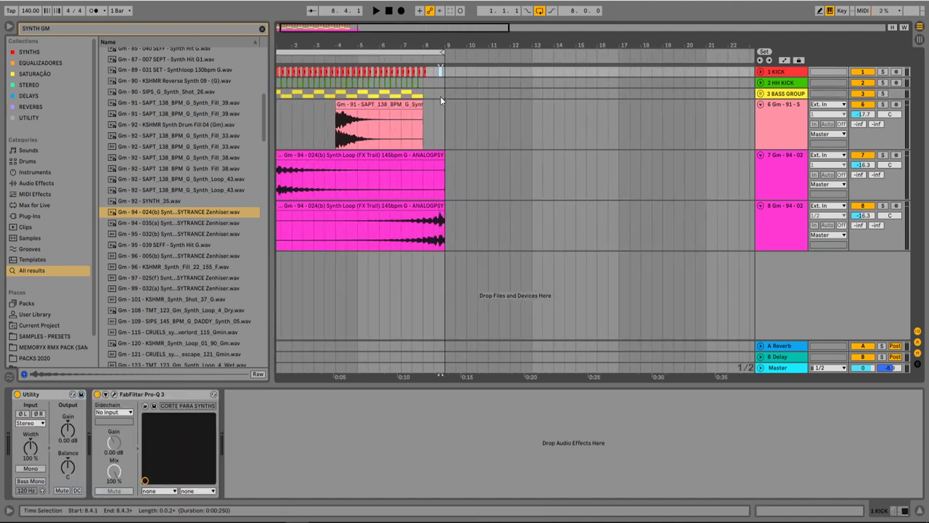
key("ctrl+a")
key("space")
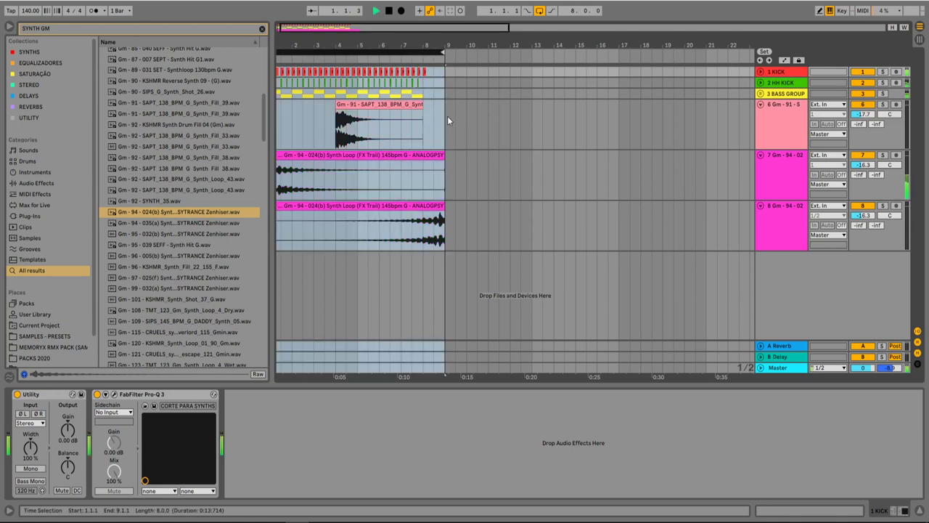
Delete the three Gm synth sample tracks and reset the browser by clearing the search and narrowing it
left_click(466, 120)
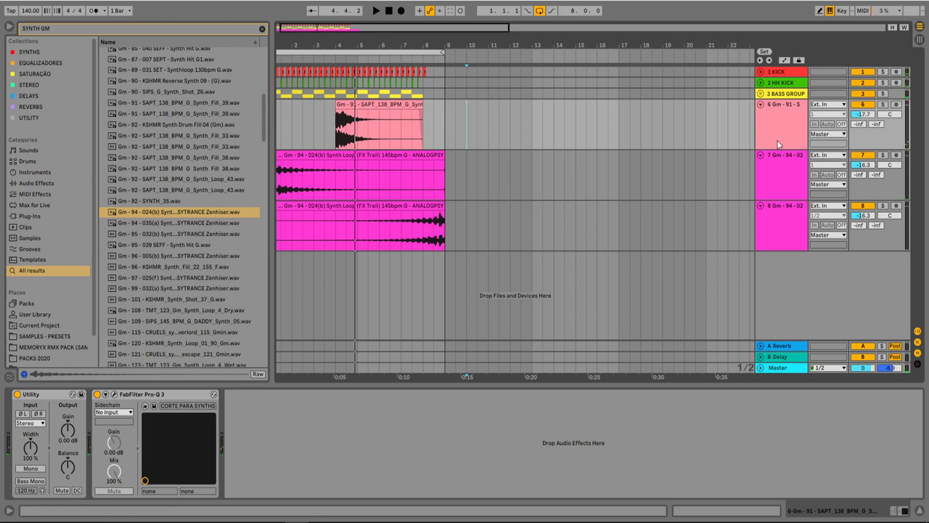
left_click(796, 247, "shift")
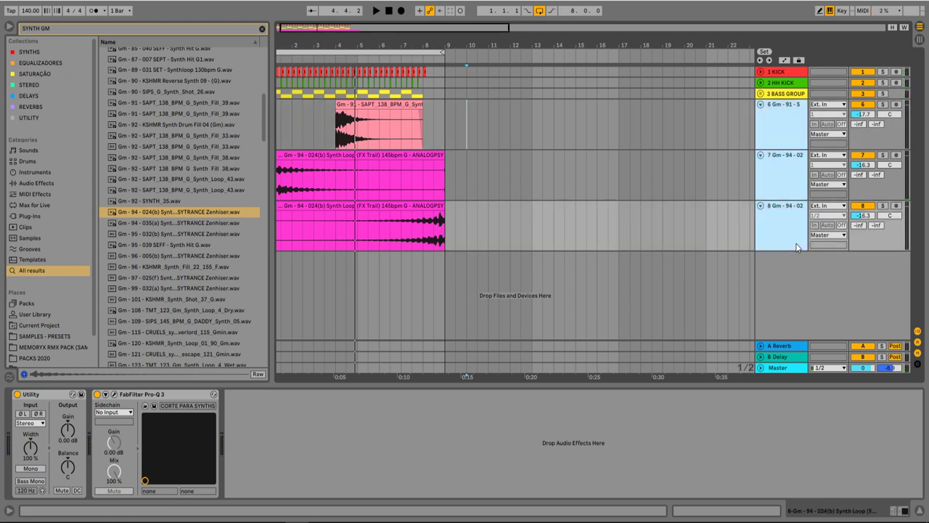
key("Delete")
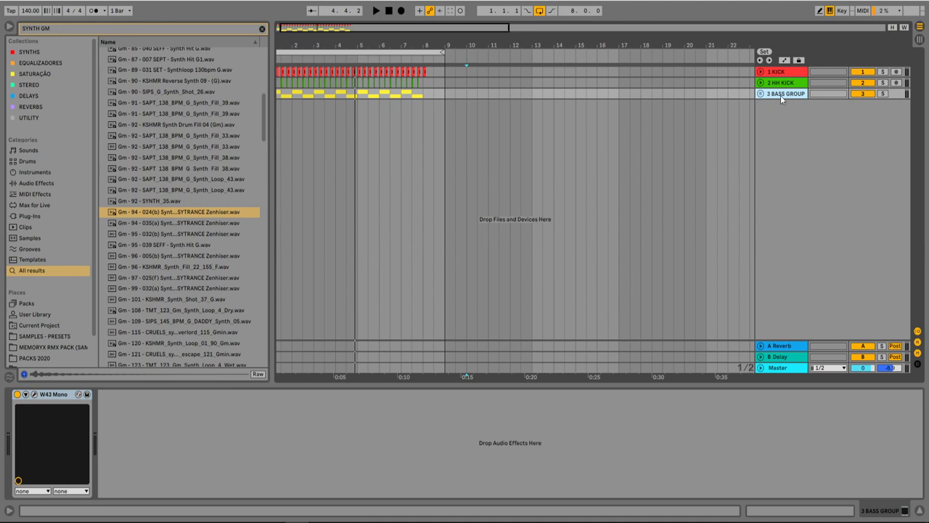
left_click(262, 28)
left_click_drag(270, 42, 250, 43)
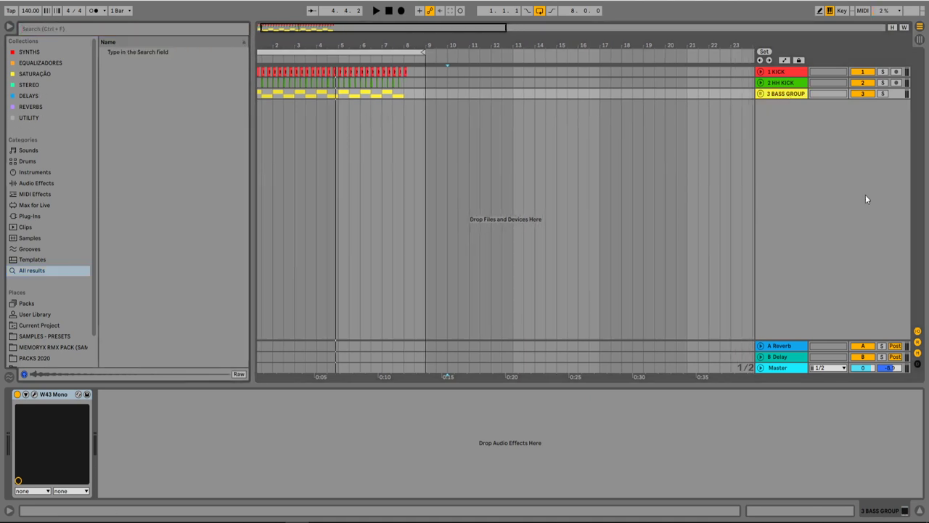
Solo BASS GROUP and select it to show its device chain
left_click(785, 95)
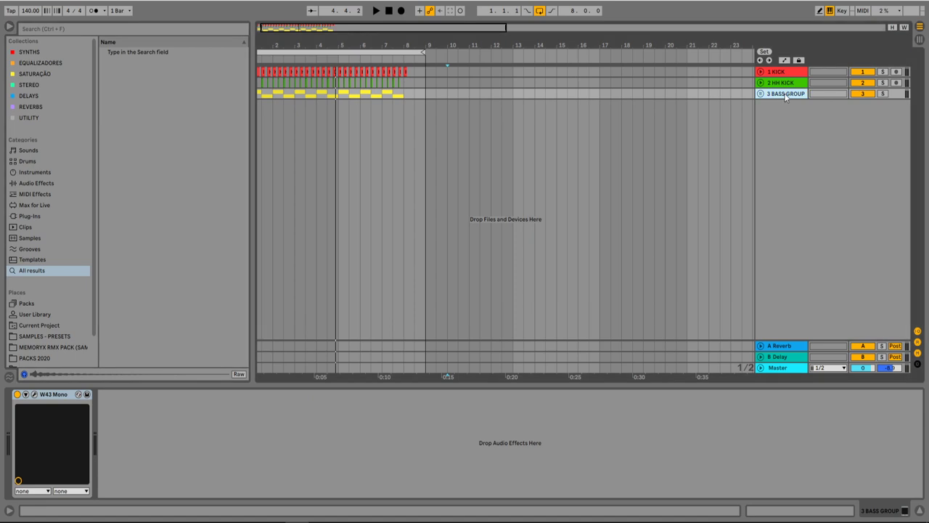
left_click(884, 94)
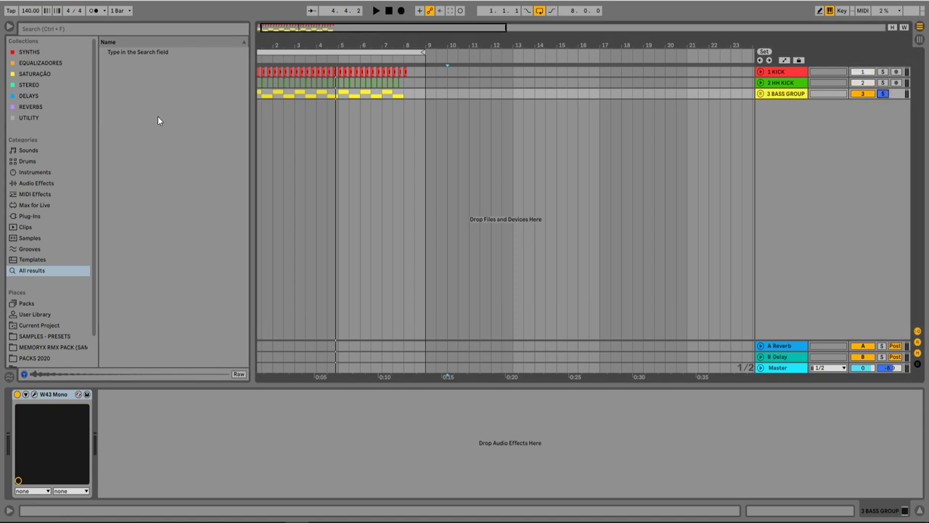
left_click(781, 82)
left_click(784, 95)
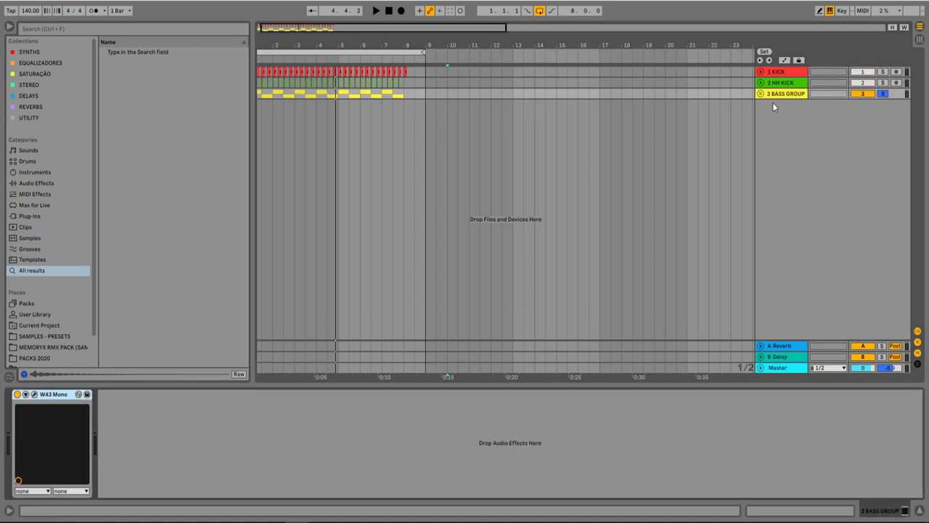
Search for "DECI" in the UTILITY collection and add Decimort x64 after W43 Mono on BASS GROUP
left_click(61, 28)
type("DECI")
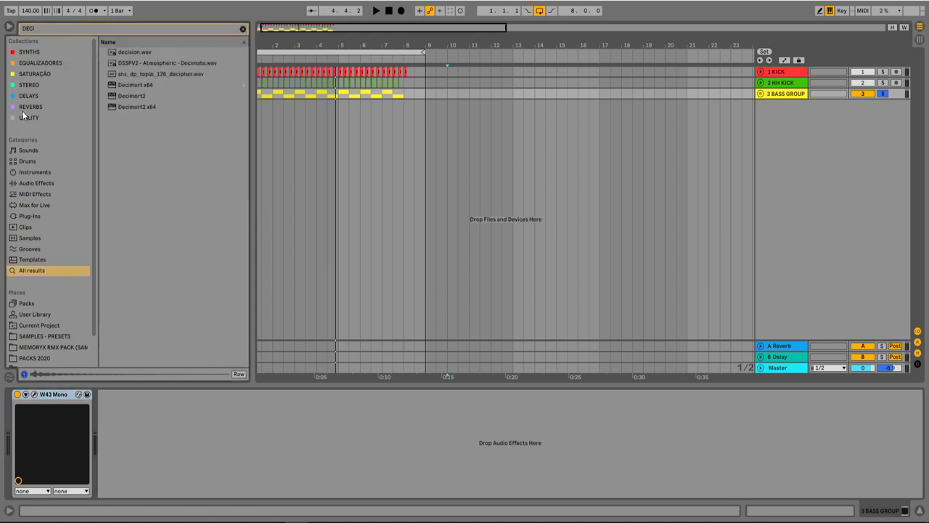
left_click(39, 119)
left_click_drag(136, 49, 142, 455)
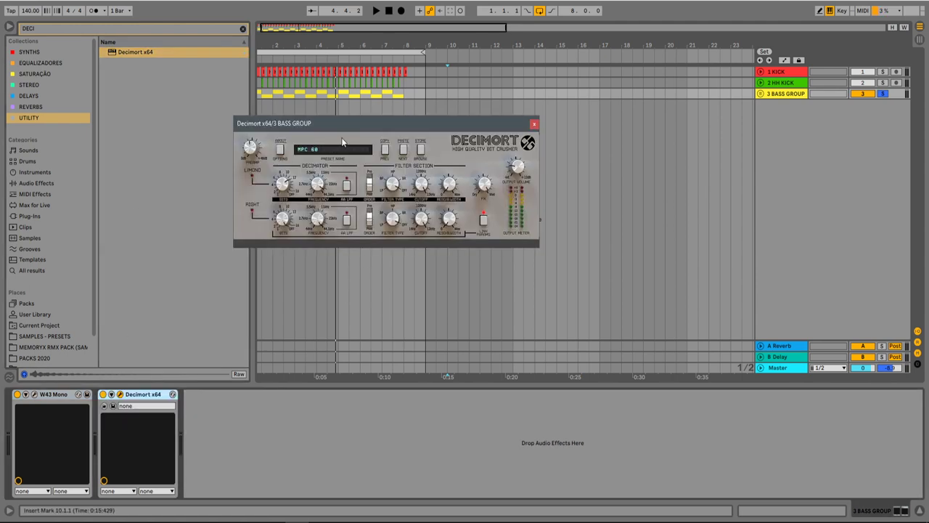
Browse Decimort's presets while the soloed bass plays and load FZ-1 Lo
left_click(404, 151)
left_click(404, 150)
left_click(403, 151)
left_click(403, 150)
left_click(404, 151)
left_click(404, 151)
left_click(385, 150)
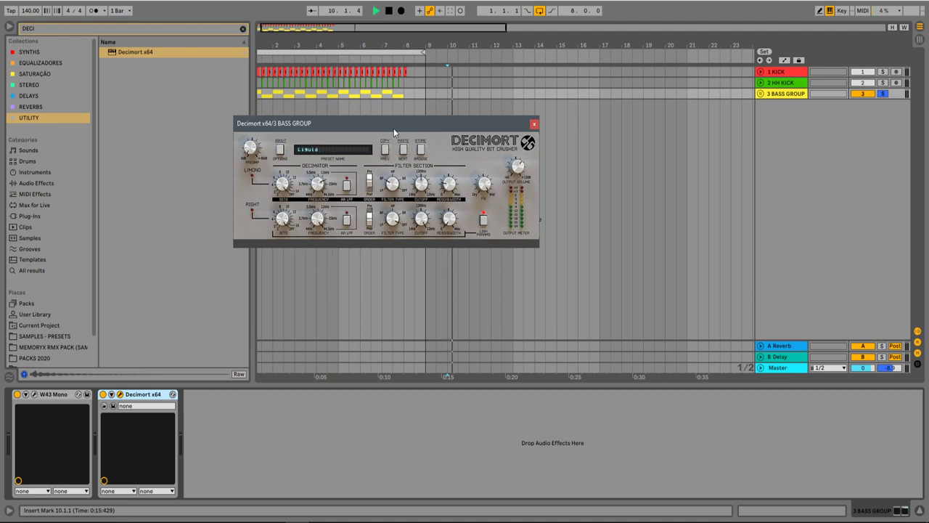
left_click(360, 74)
key("space")
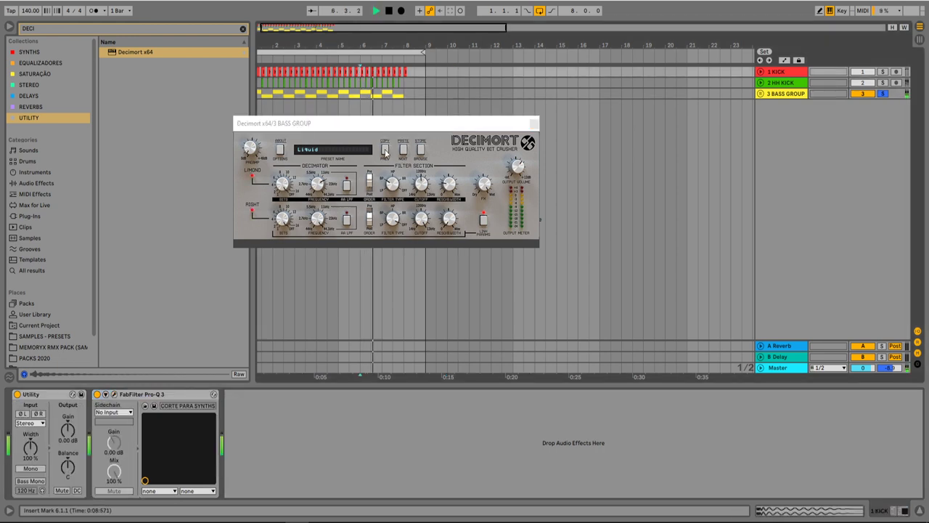
left_click(385, 151)
left_click(385, 151)
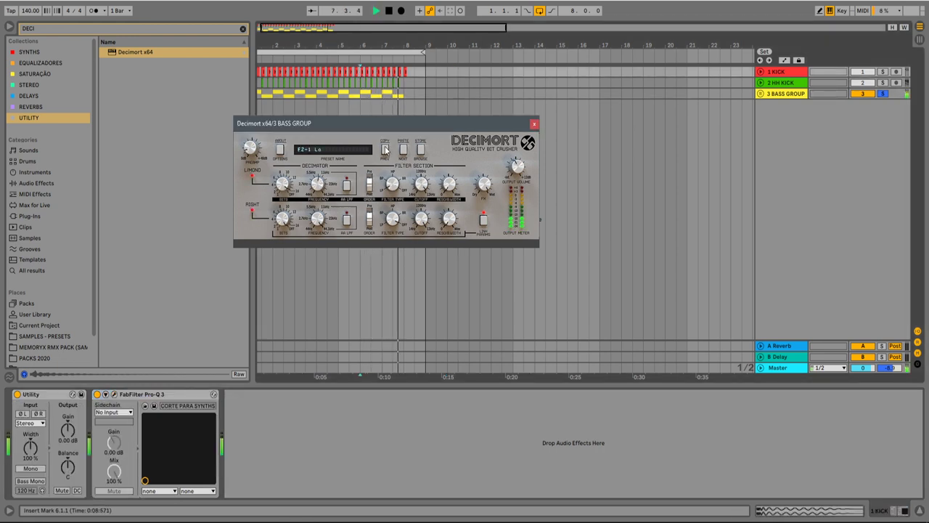
Set Decimort's FX mix to 91/9% dry/wet while playing the bass, and unsolo BASS GROUP to hear it with the drums
mouse_move(485, 186)
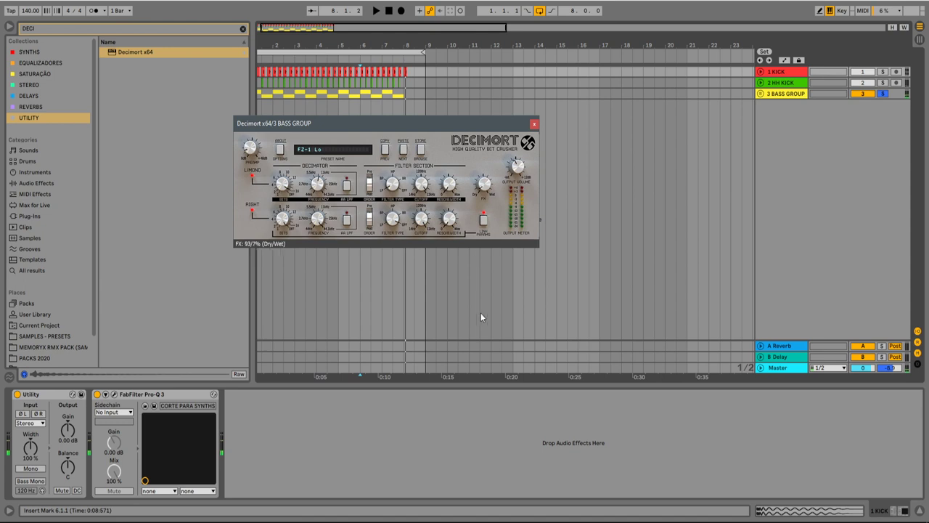
left_click_drag(486, 321, 477, 307)
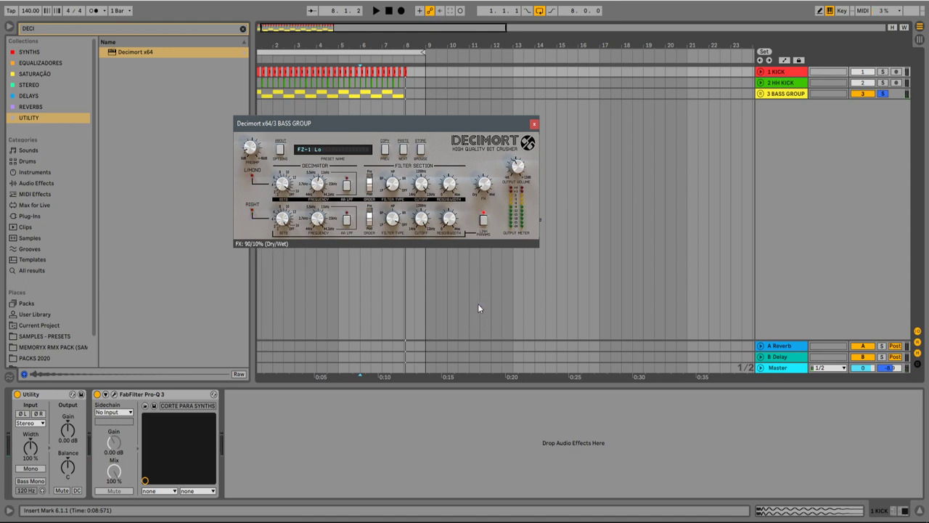
left_click(365, 49)
key("space")
left_click(497, 230)
left_click_drag(498, 231, 580, 153)
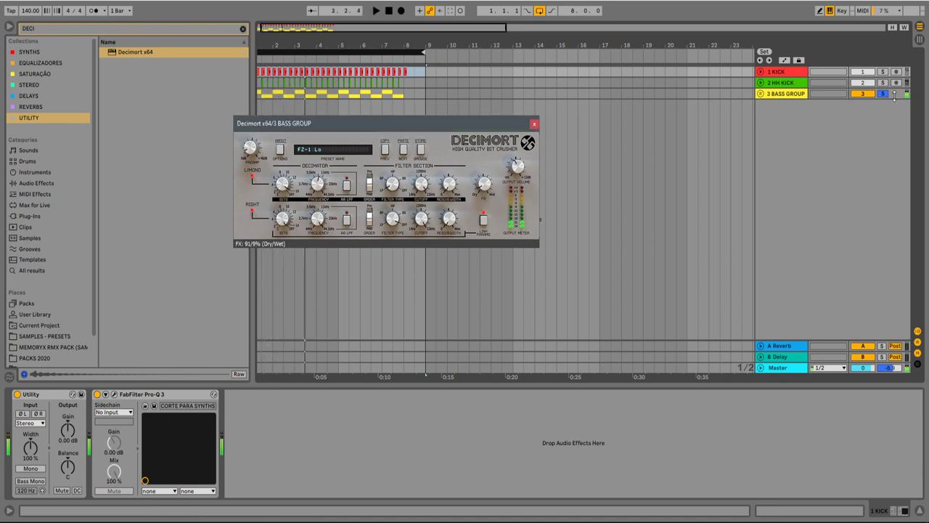
left_click(574, 148)
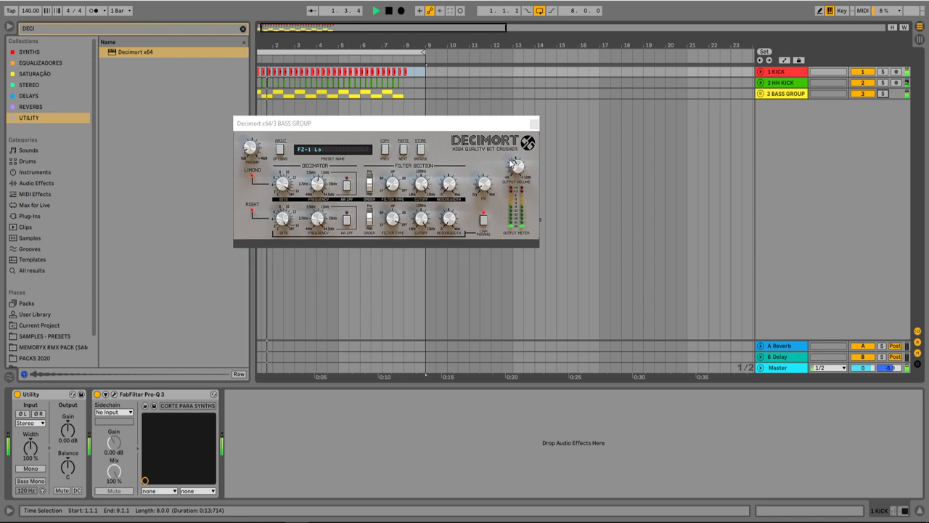
Set Decimort's output volume to -1.9 dB and close its plug-in window
left_click(516, 166)
scroll(517, 166, "up", 3)
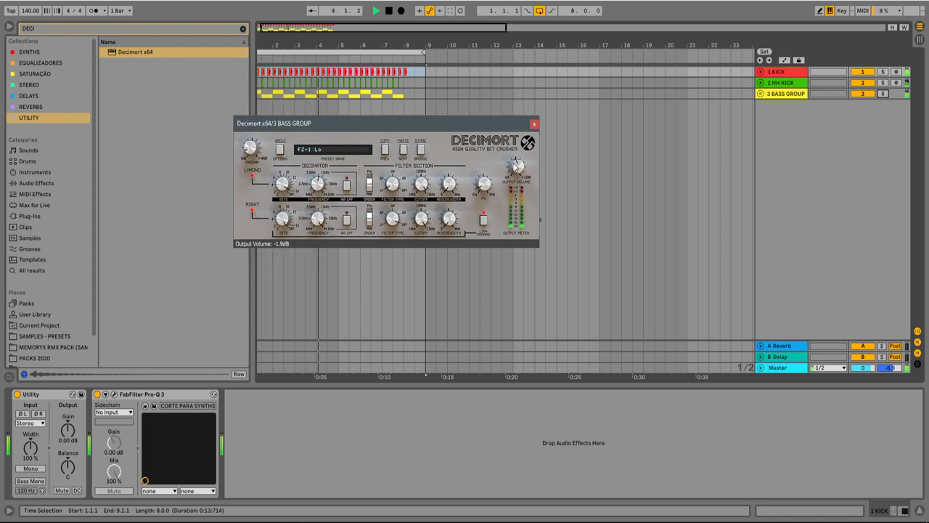
left_click(535, 124)
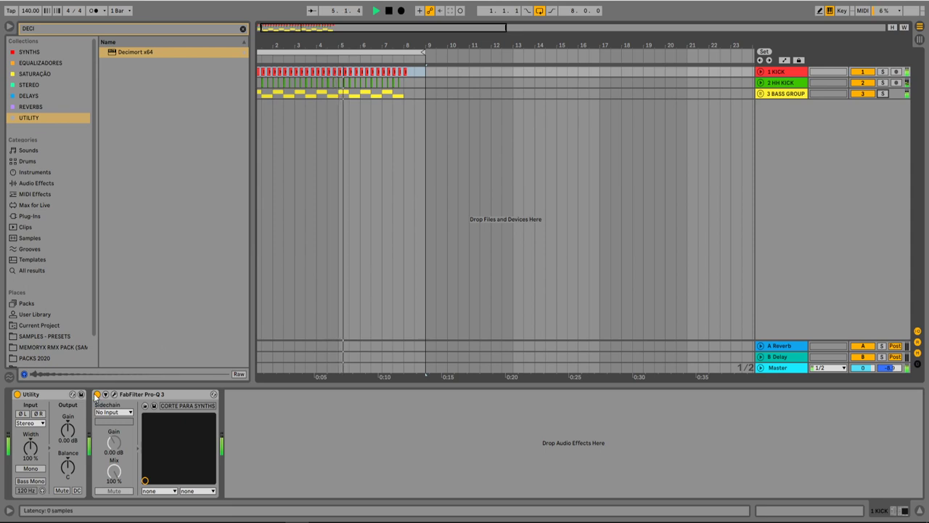
Bypass Decimort on BASS GROUP during playback and re-enable it to compare the bass with and without the effect
left_click(795, 93)
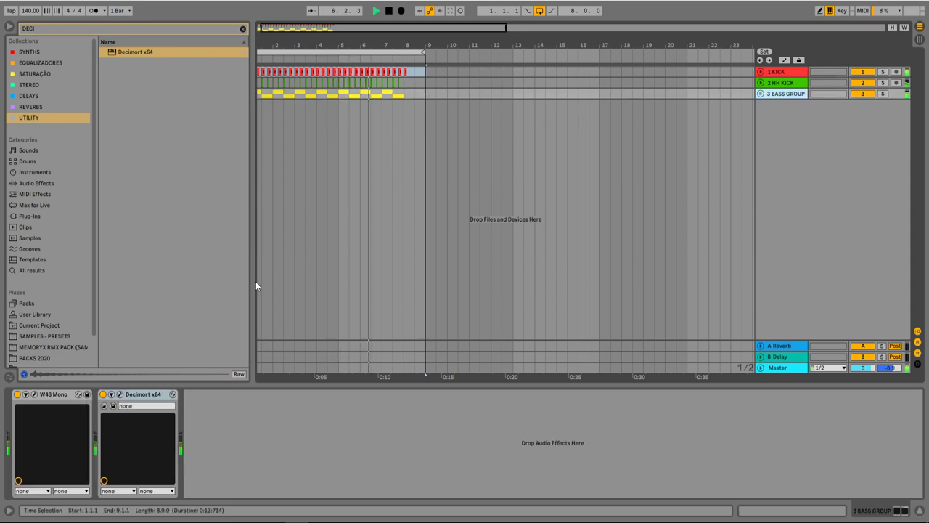
left_click(103, 394)
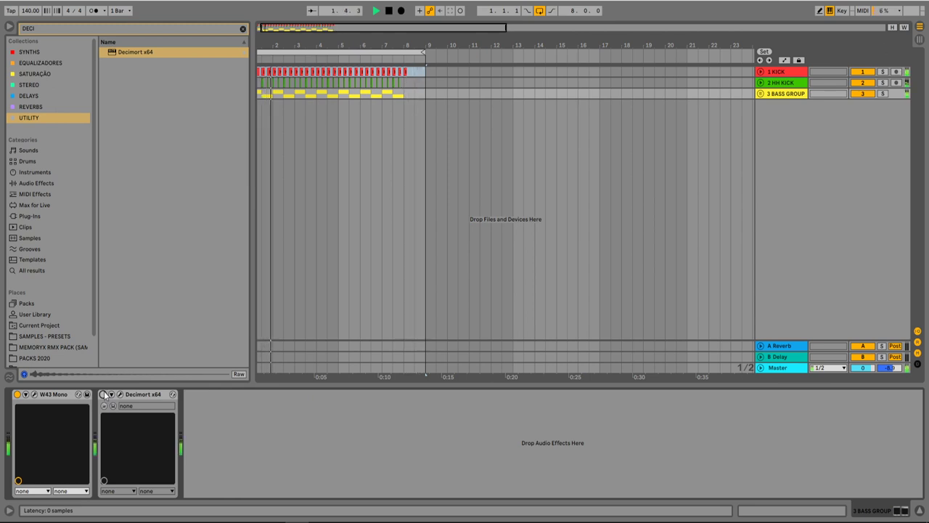
left_click(103, 394)
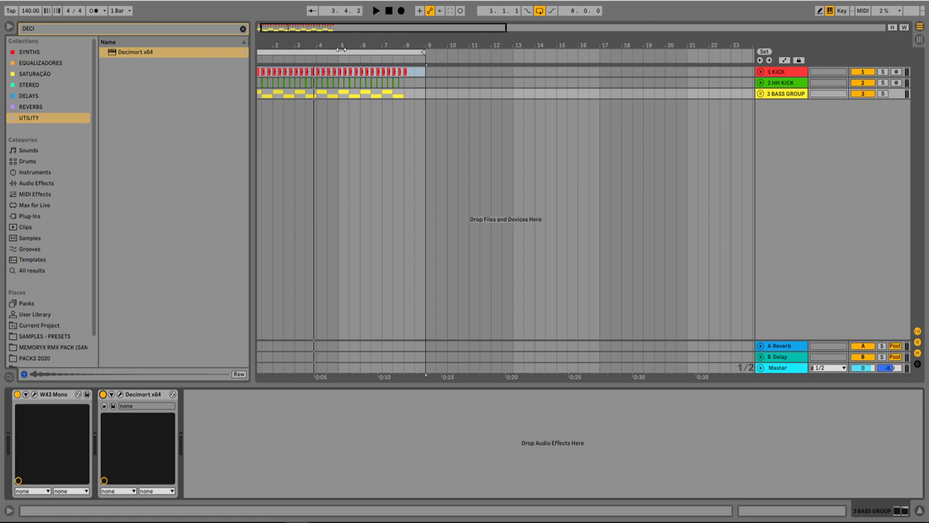
Expand BASS GROUP and both BASS 1 tracks inside it, zoom in on their clips and compare the two device chains
left_click(759, 94)
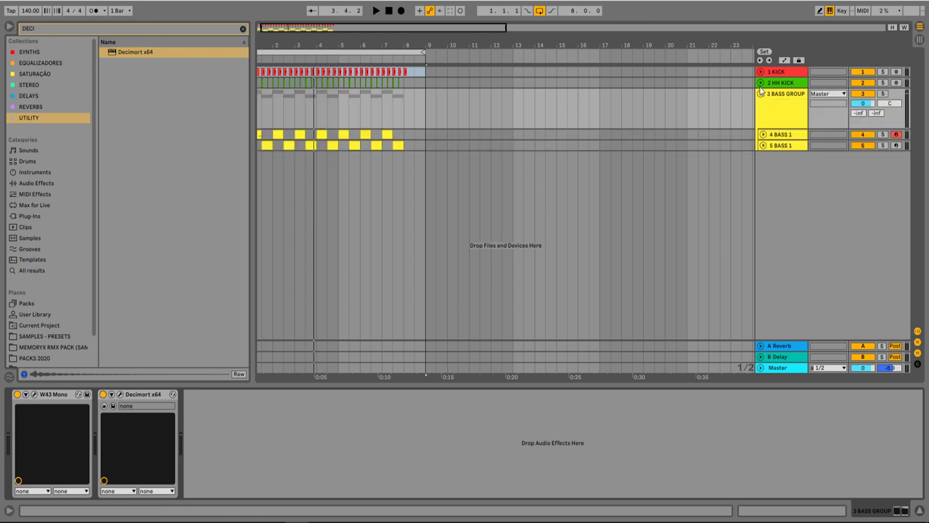
left_click(782, 135)
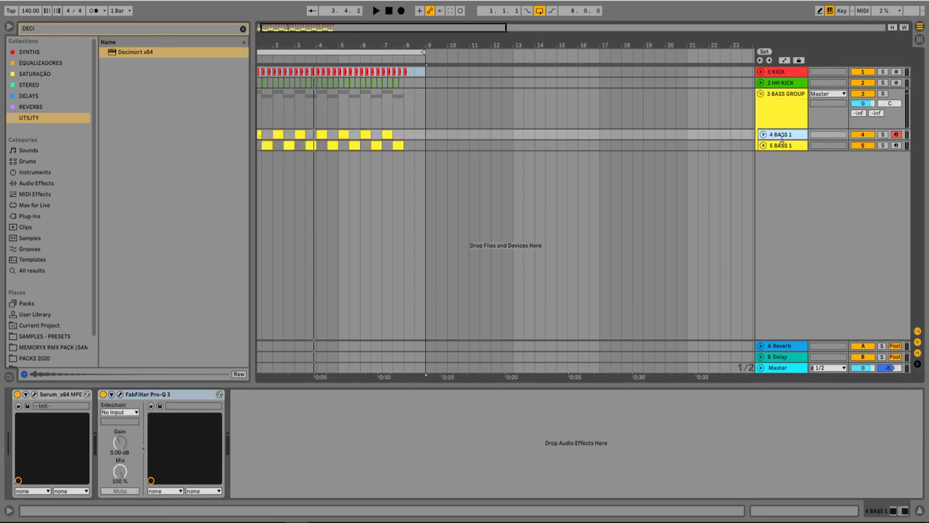
left_click(762, 135)
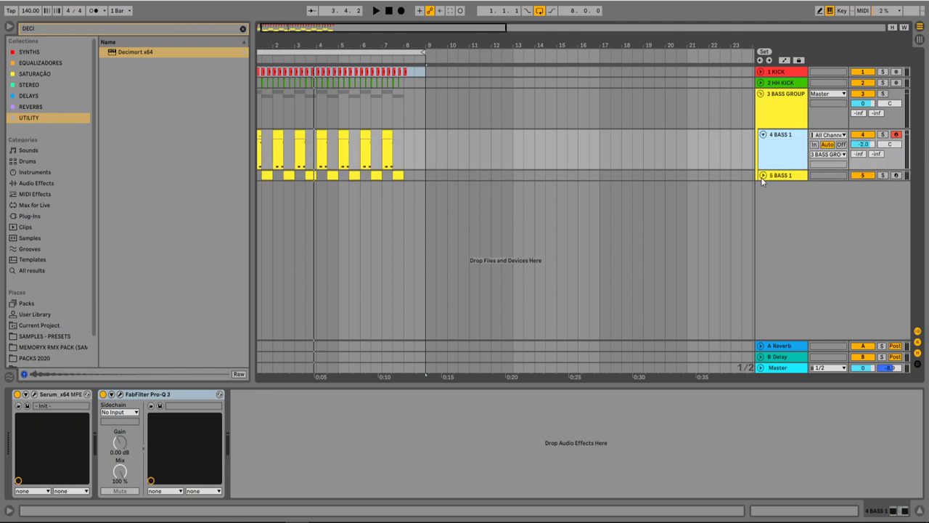
left_click(762, 175)
key("plus")
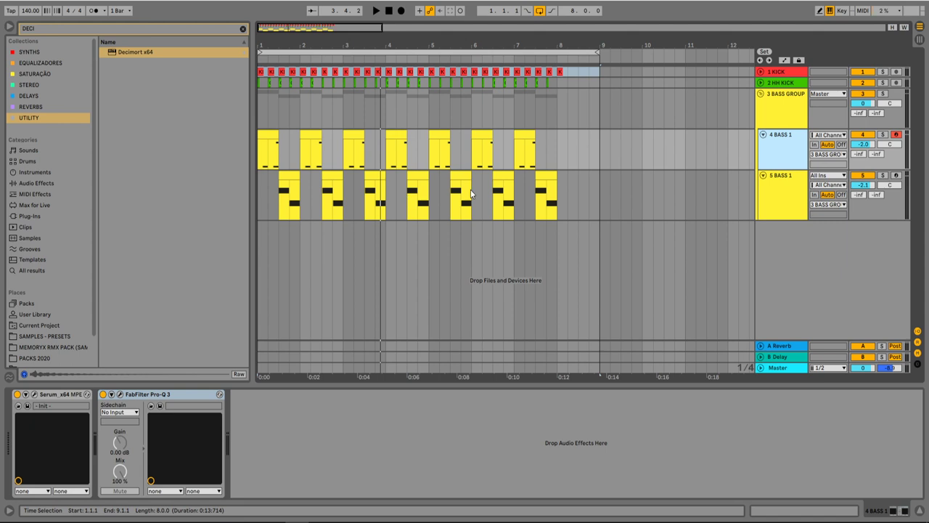
left_click(775, 199)
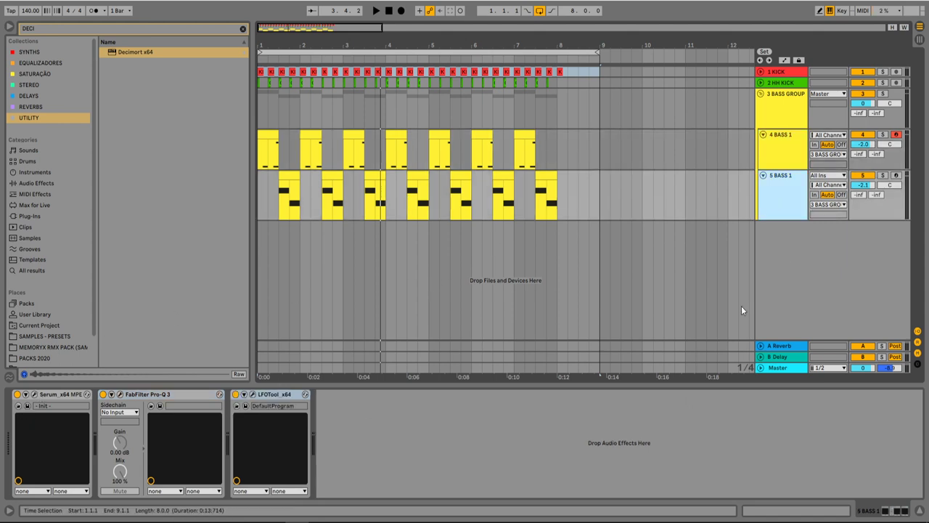
left_click(769, 161)
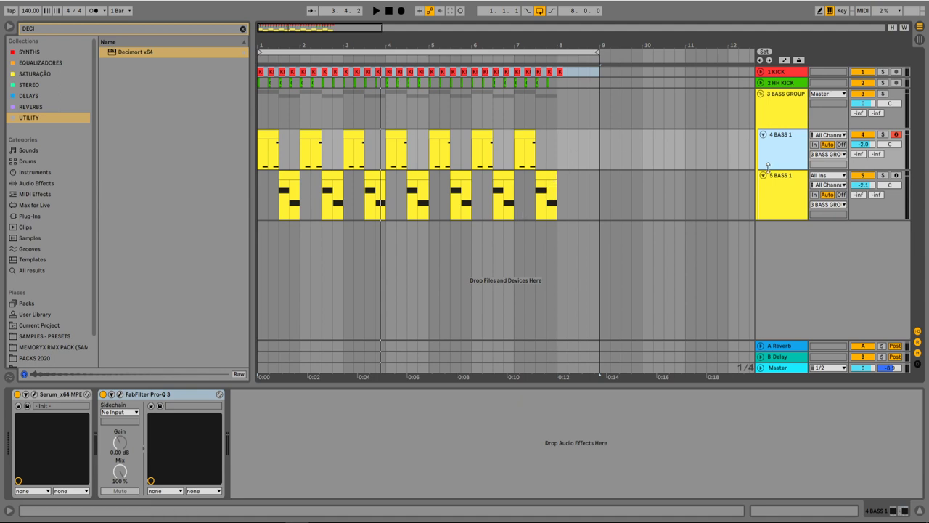